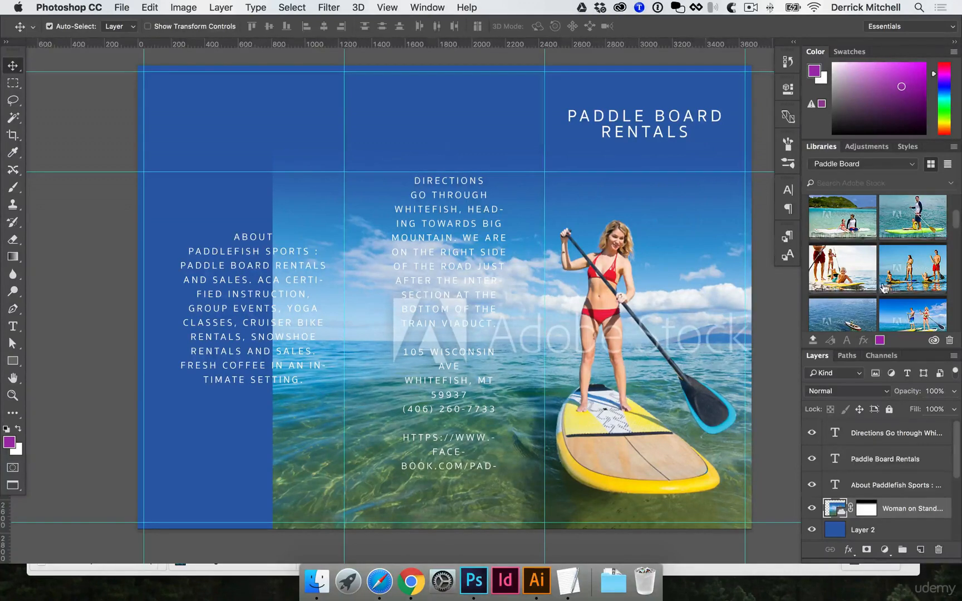
License the Woman on Stand-up paddle board stock image from the Paddle Board library.
scroll(885, 287, down, 5)
scroll(885, 288, down, 5)
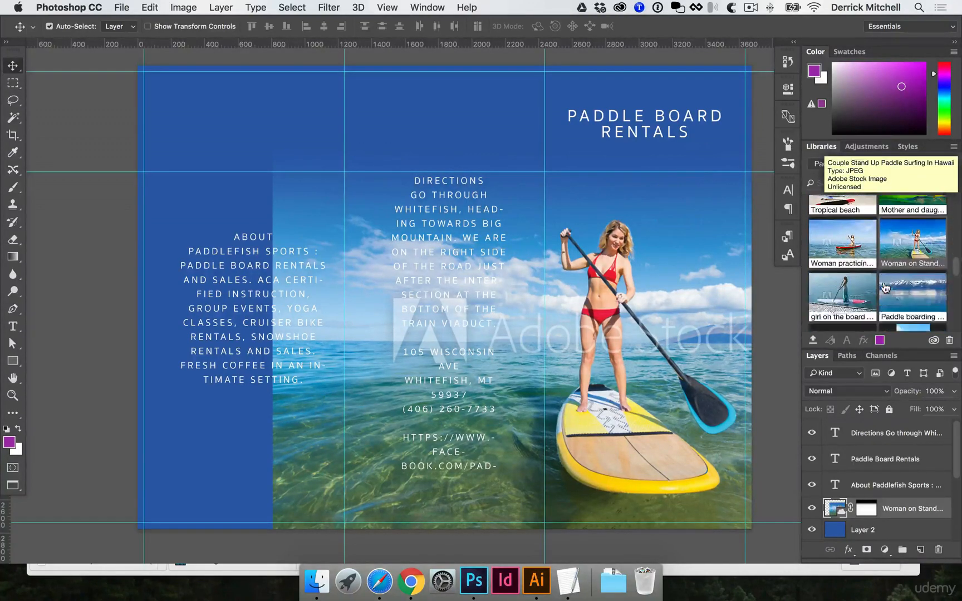
right_click(908, 227)
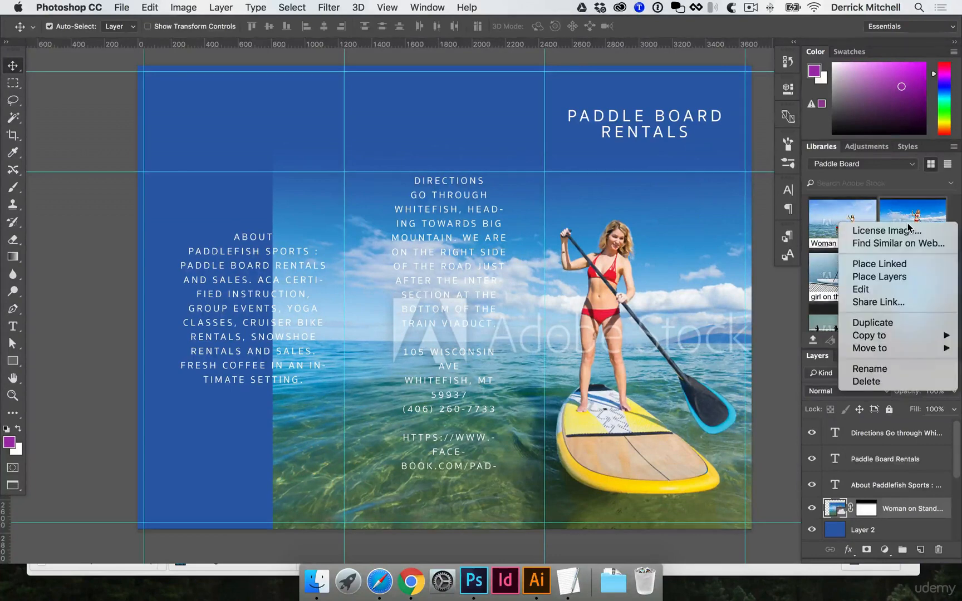
click(904, 231)
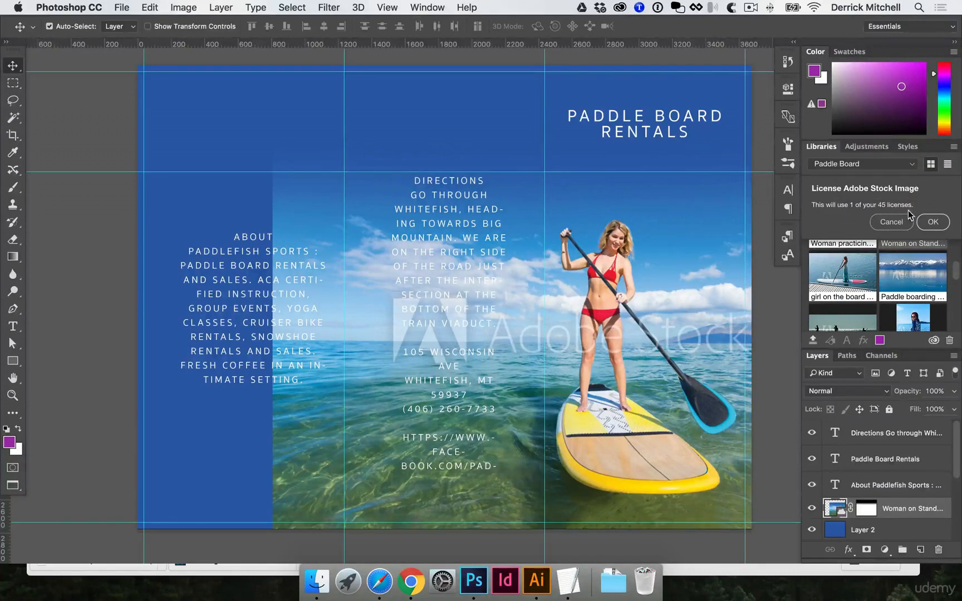
click(932, 223)
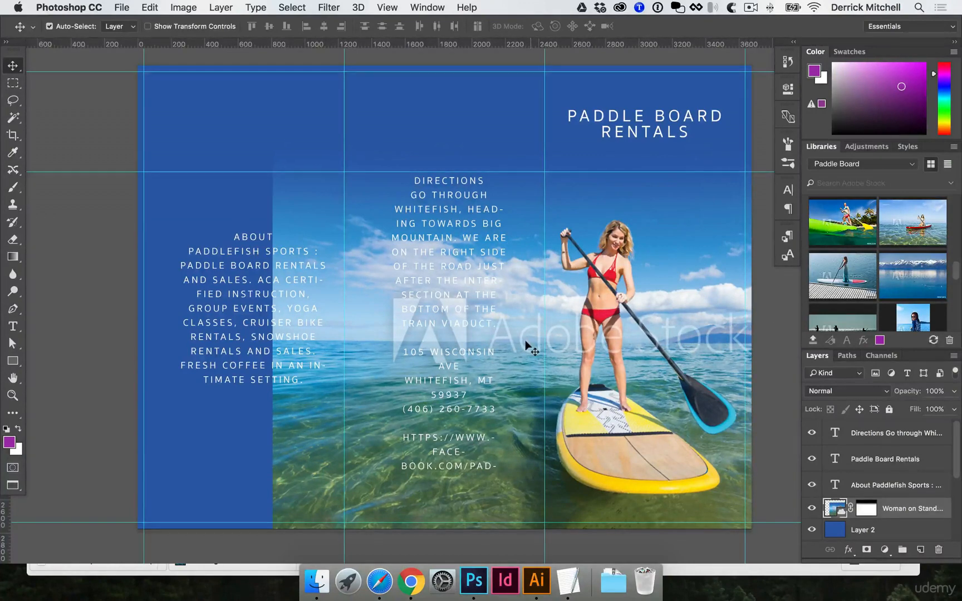
Change the Paddle Board Rentals headline font to Proxima Nova Black.
click(600, 133)
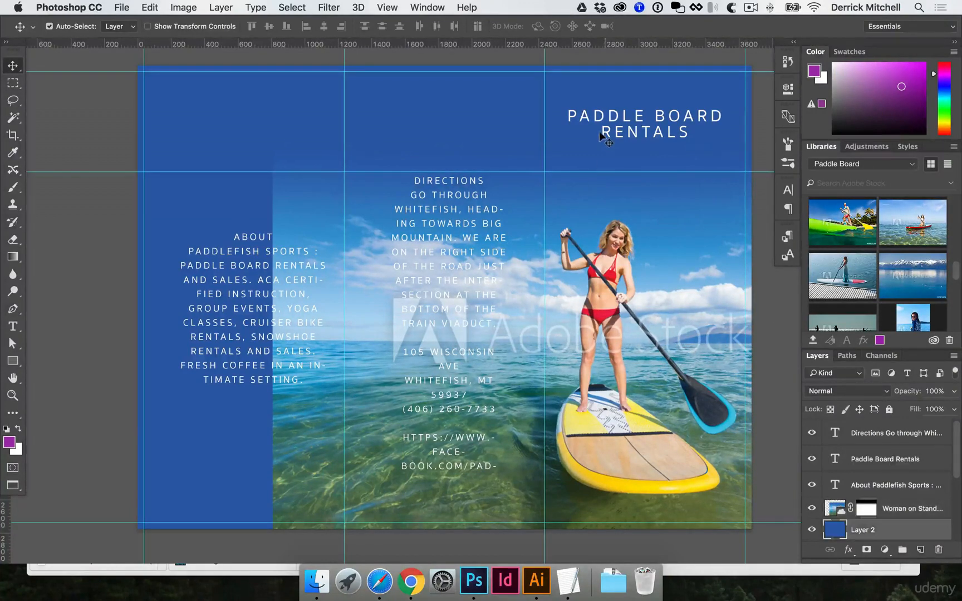
scroll(604, 133, up, 1)
click(609, 134)
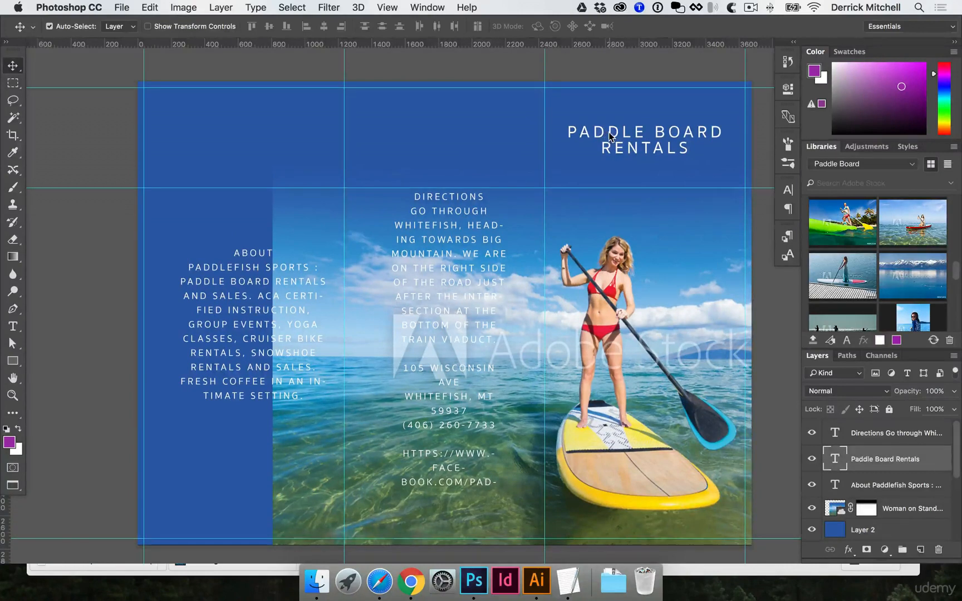
double_click(610, 134)
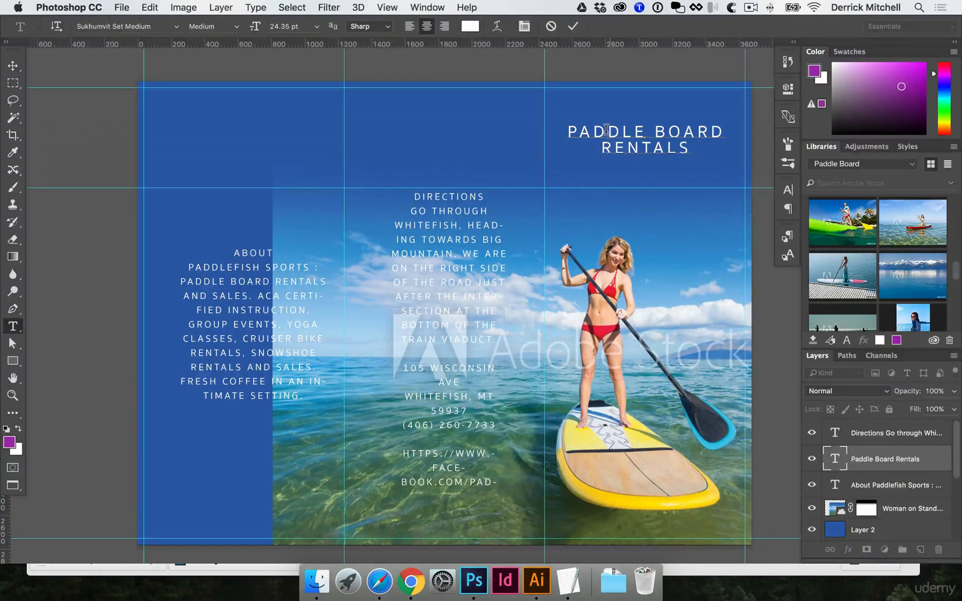
key(super+a)
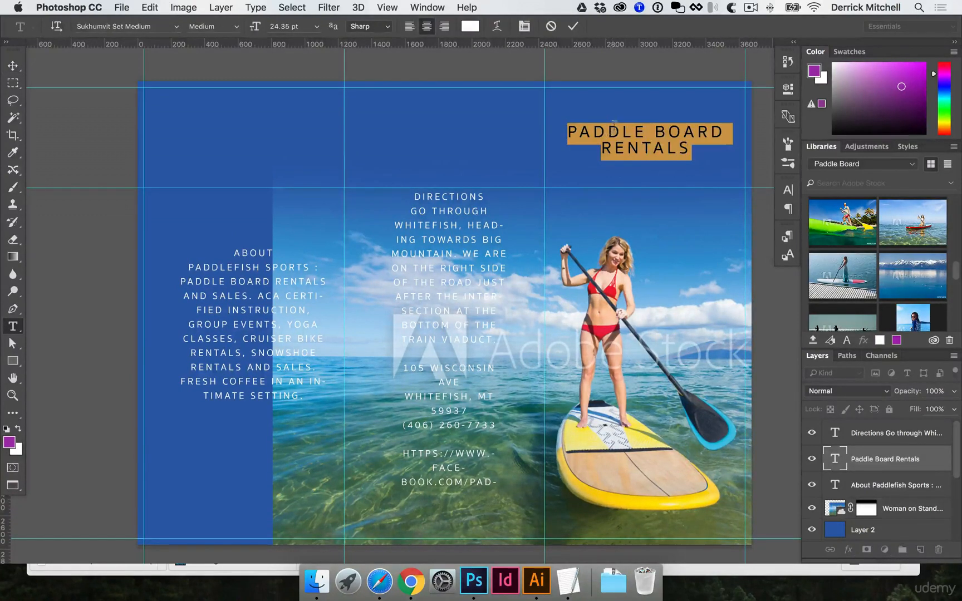
click(140, 29)
text(pro)
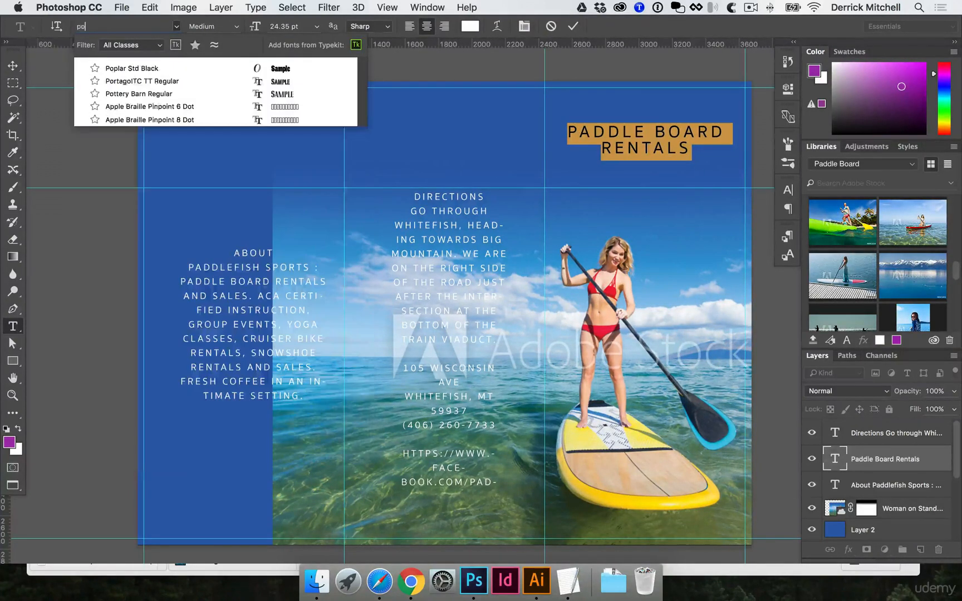
text(x)
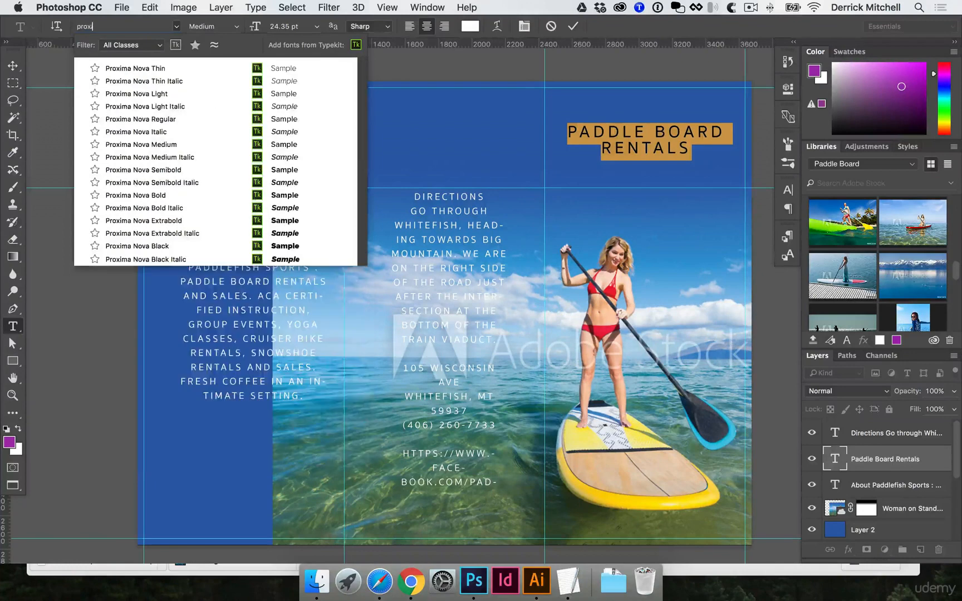
text(ima)
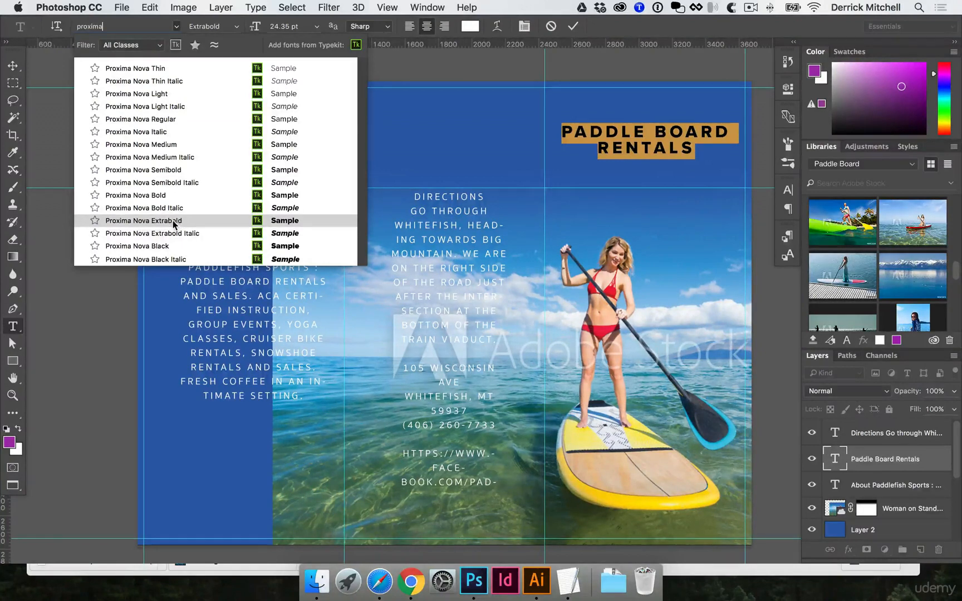
click(165, 246)
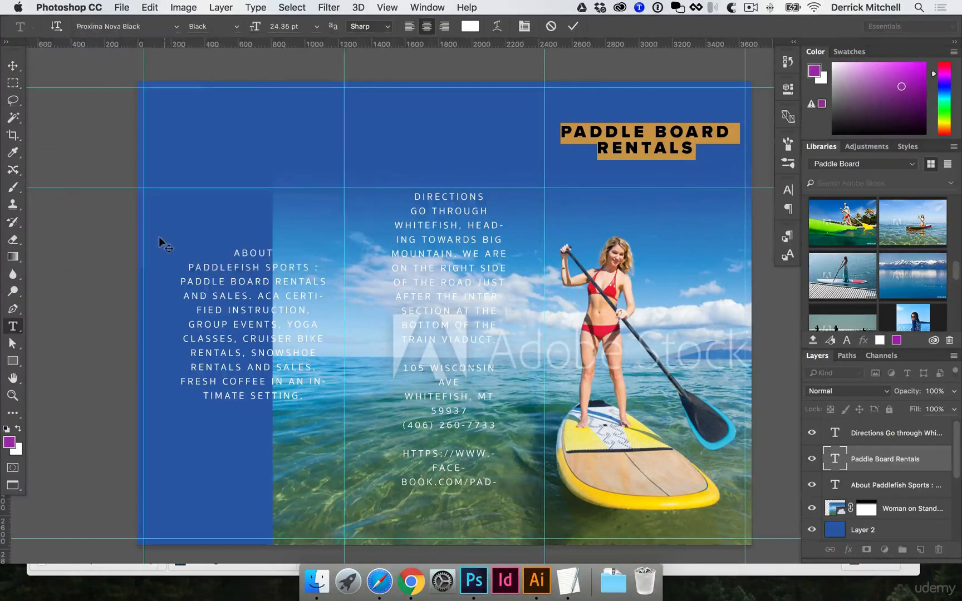
key(super+Return)
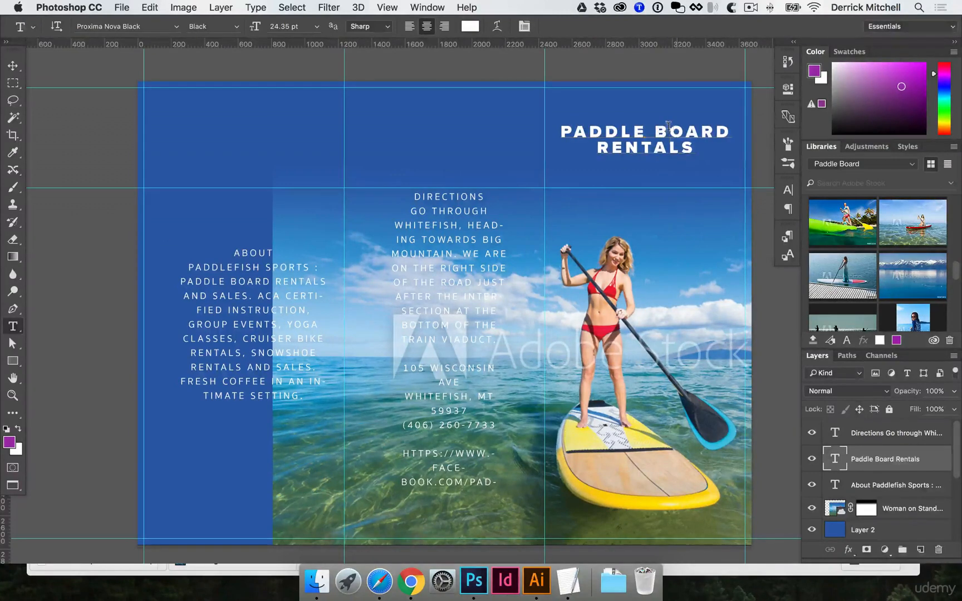
Break the headline after PADDLE so PADDLE, BOARD and RENTALS sit on separate lines.
triple_click(668, 127)
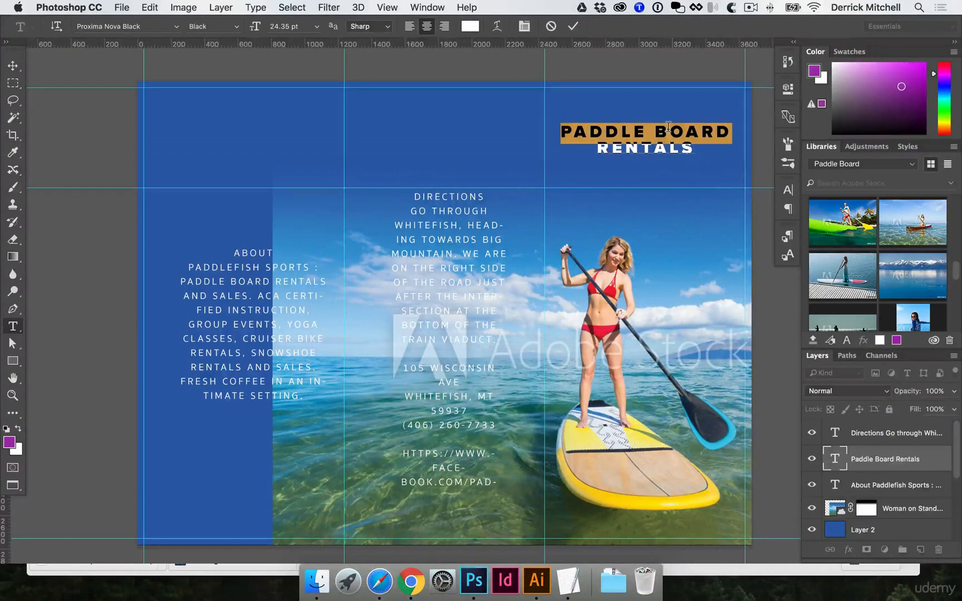
click(663, 146)
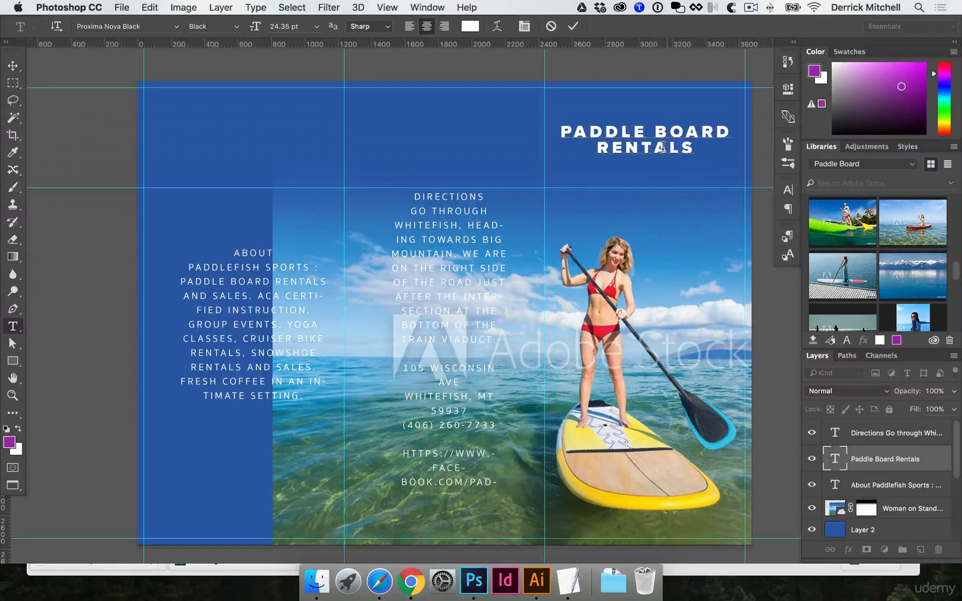
click(671, 131)
key(Return)
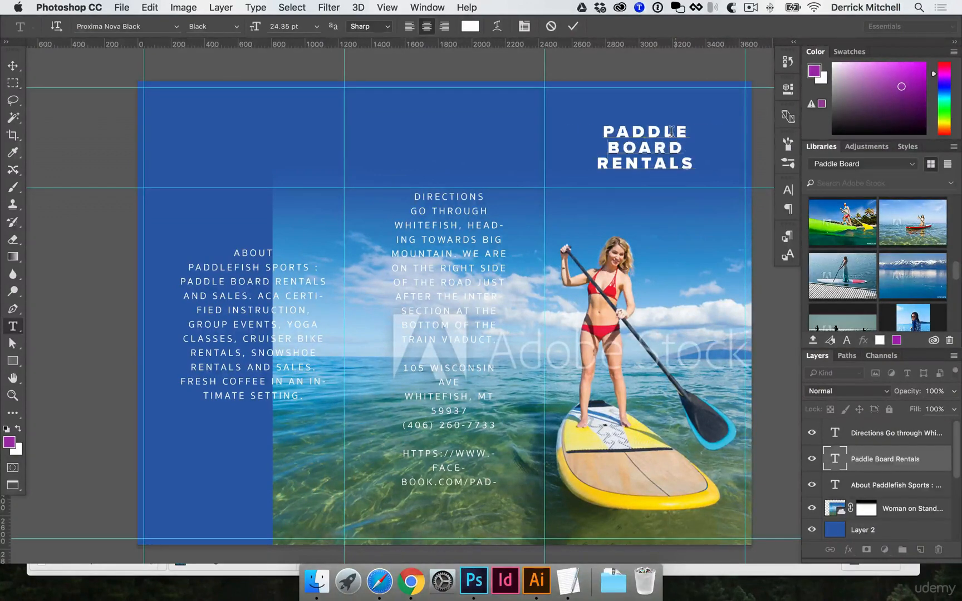
Enlarge the whole headline text to 34.31 pt.
key(super+a)
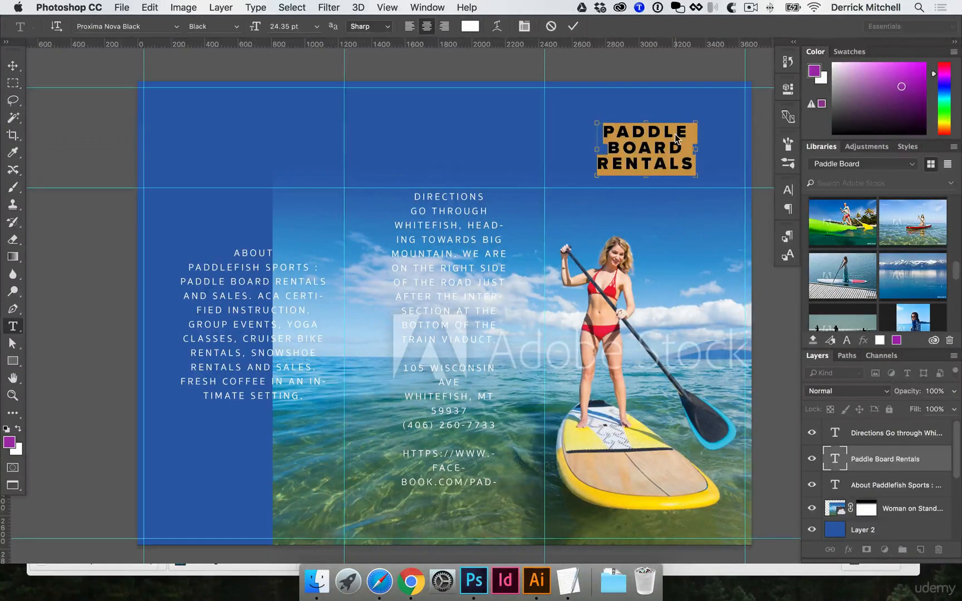
key(super+shift+period)
key(super+shift+period)
key(super+shift+period)
key(super+shift+period)
key(super+shift+period)
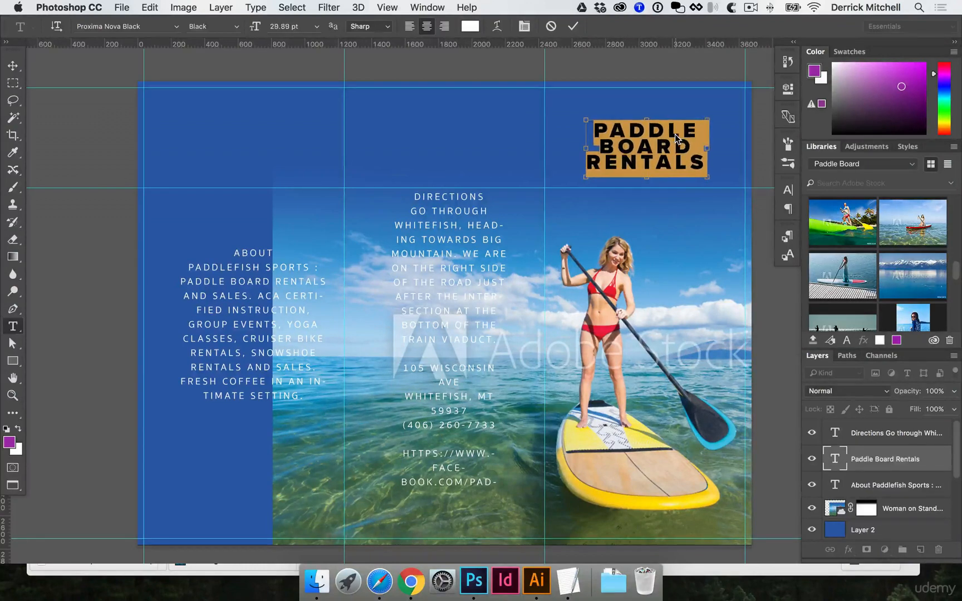
key(super+Return)
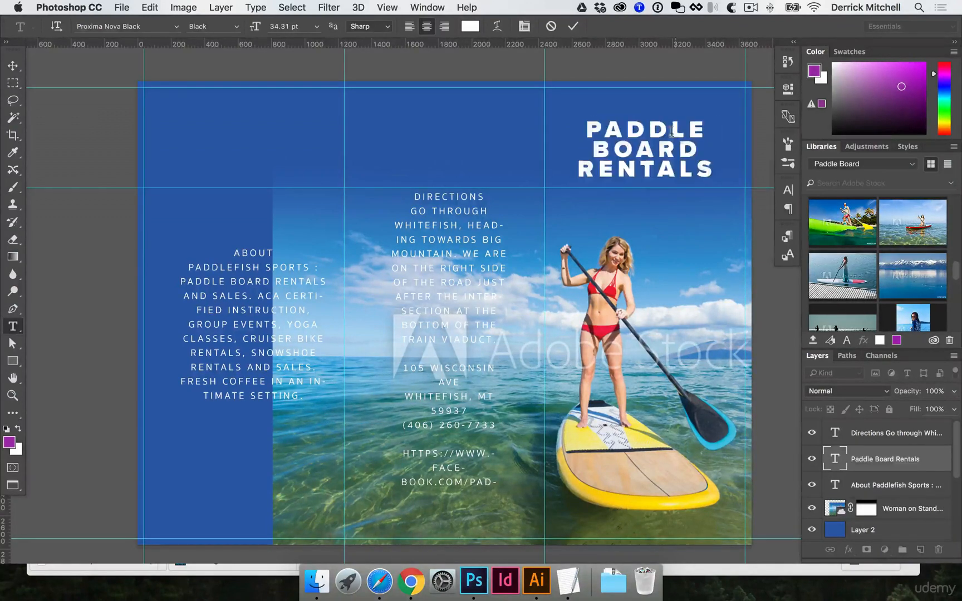
Delete the word RENTALS from the headline text layer.
key(v)
key(t)
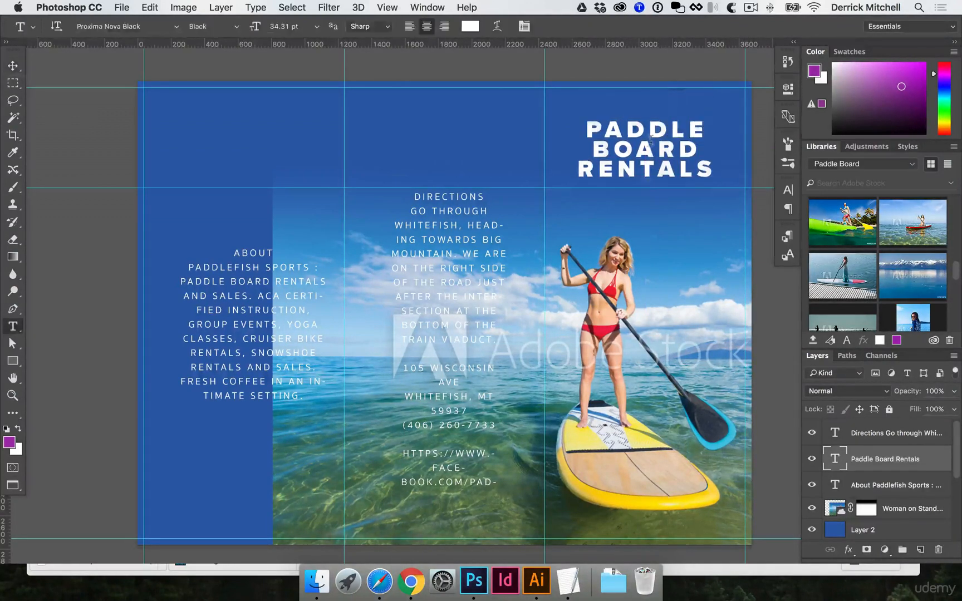
double_click(649, 170)
key(BackSpace)
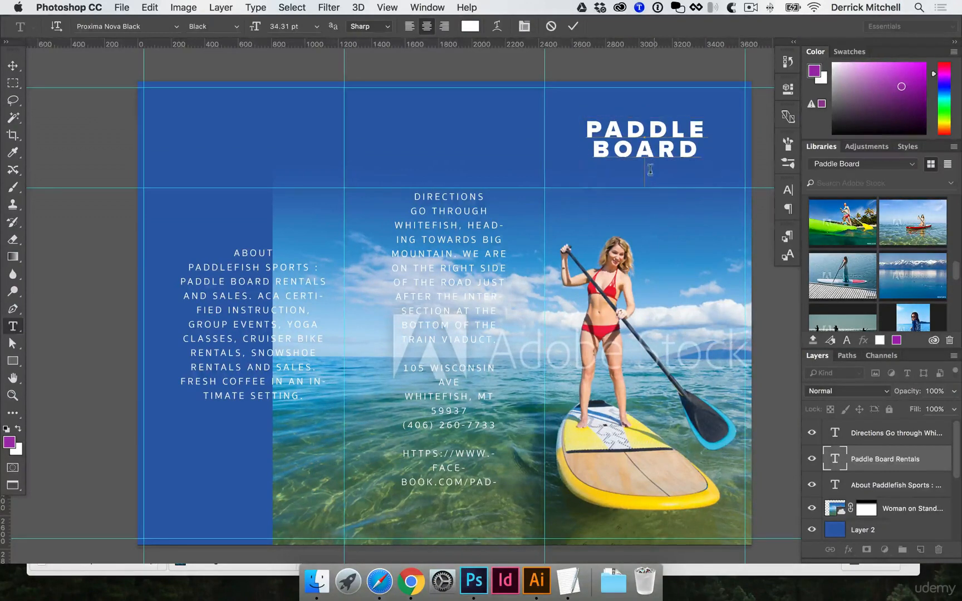
key(super+Return)
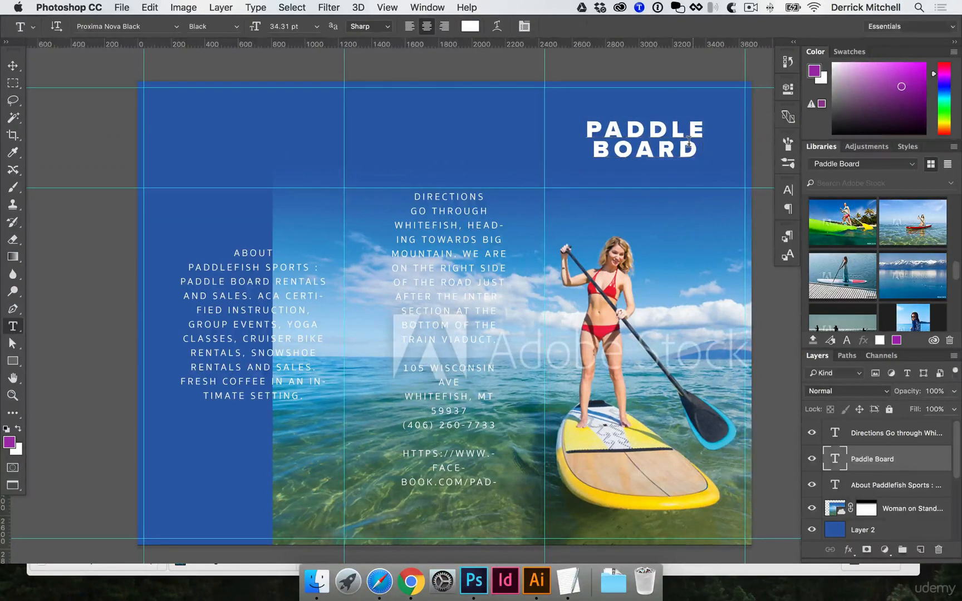
Duplicate the Paddle Board text layer below the original and replace its text with Rentals.
key(v)
drag(672, 143, 650, 173)
key(t)
click(657, 157)
key(super+a)
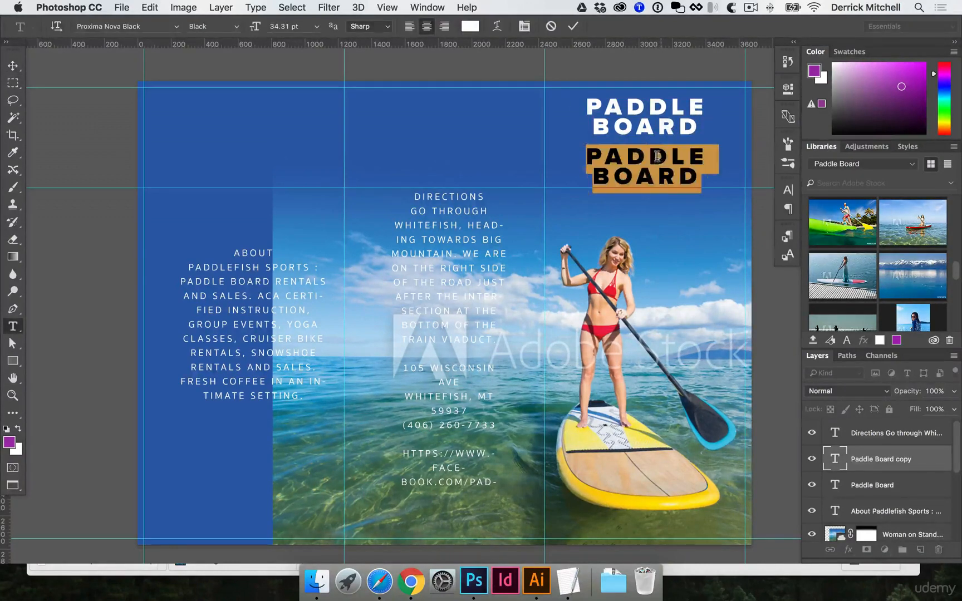
text(Rentals)
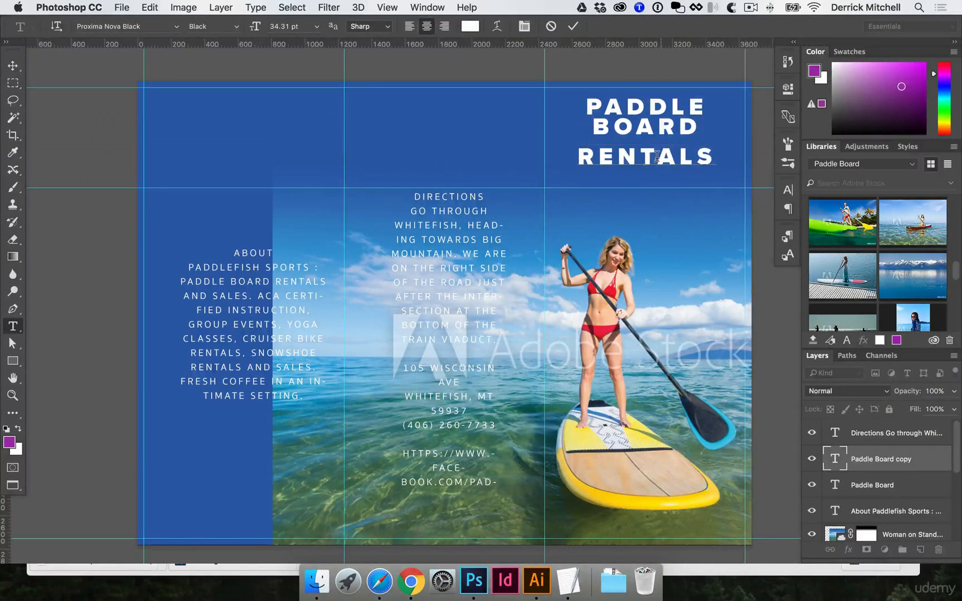
key(super+Return)
Set the Rentals text's font style to Proxima Nova Light.
key(v)
mouse_move(657, 157)
mouse_down()
mouse_move(666, 167)
mouse_move(660, 157)
mouse_up()
key(t)
click(660, 154)
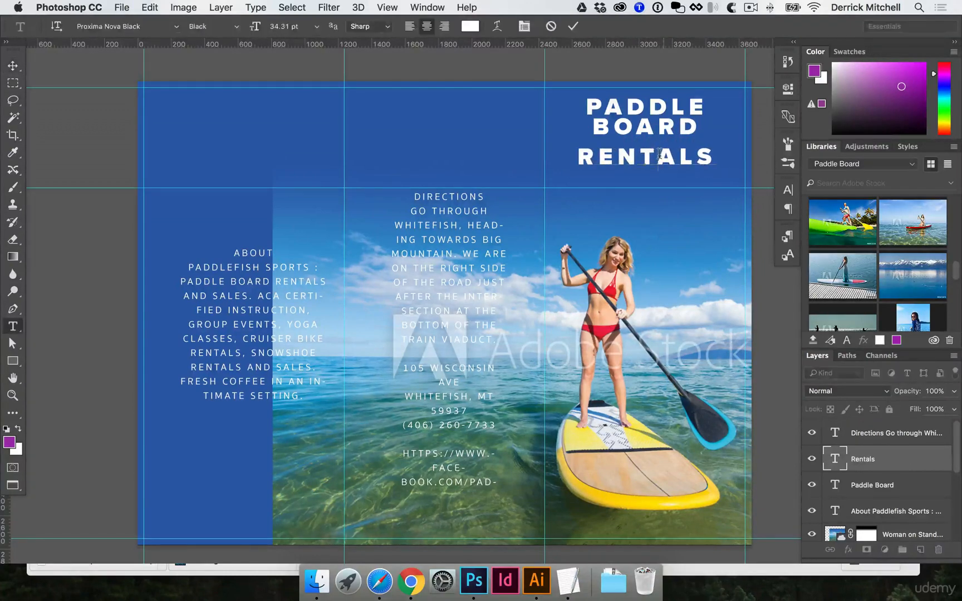
key(super+a)
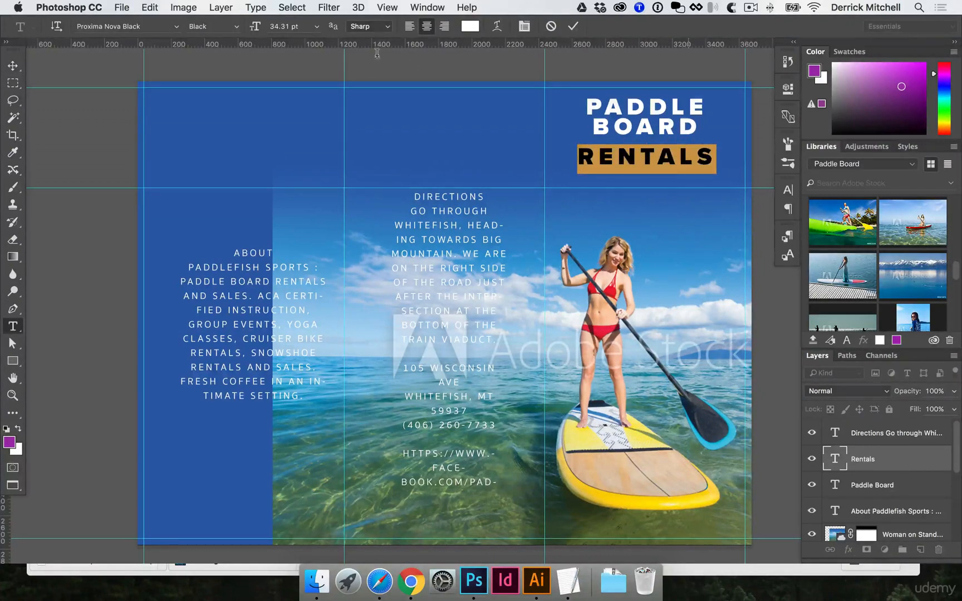
click(232, 27)
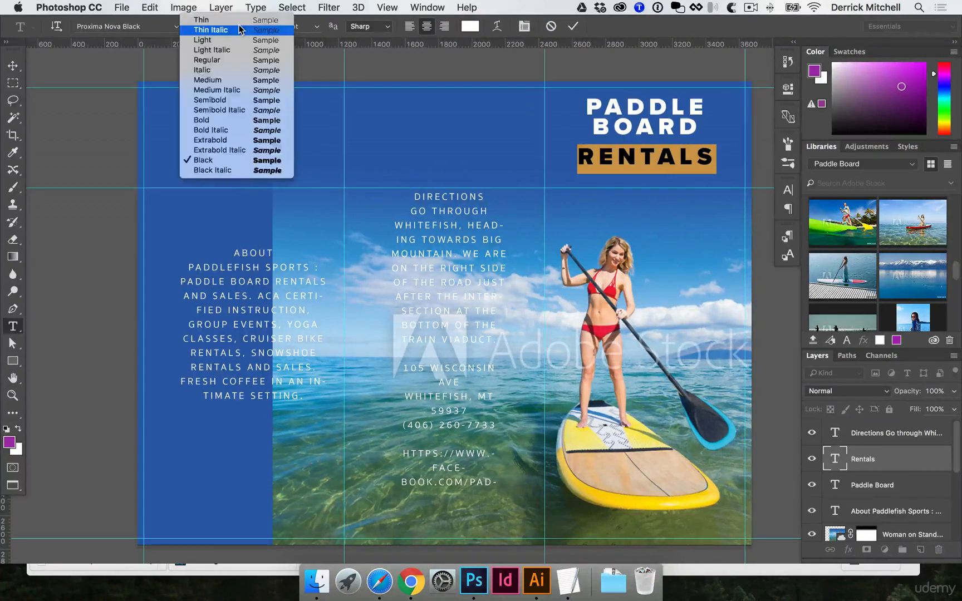
click(238, 42)
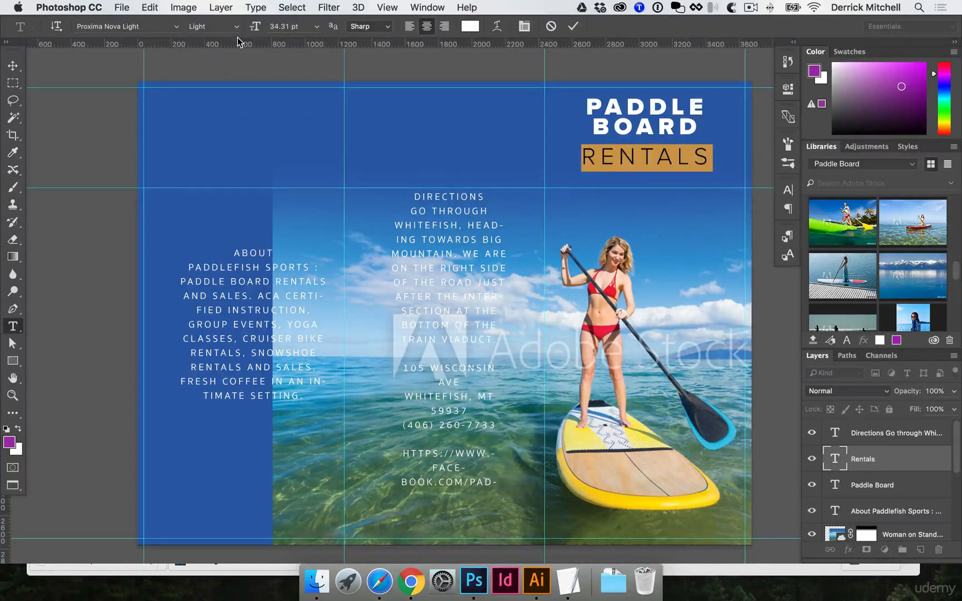
key(super+Return)
Move the Rentals text down slightly beneath the Paddle Board title.
key(v)
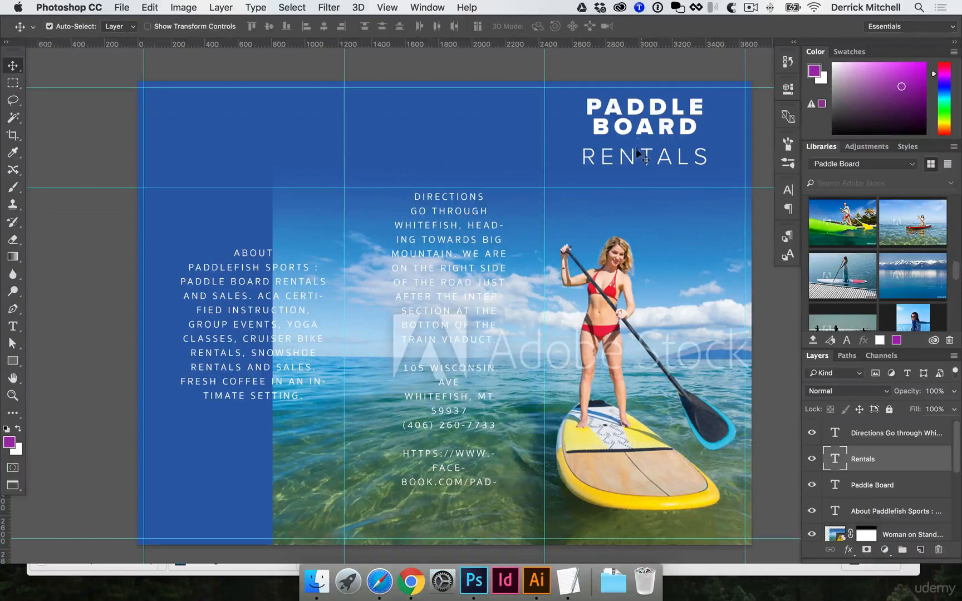
mouse_move(641, 144)
mouse_down()
mouse_move(645, 155)
mouse_move(659, 141)
mouse_up()
click(657, 128)
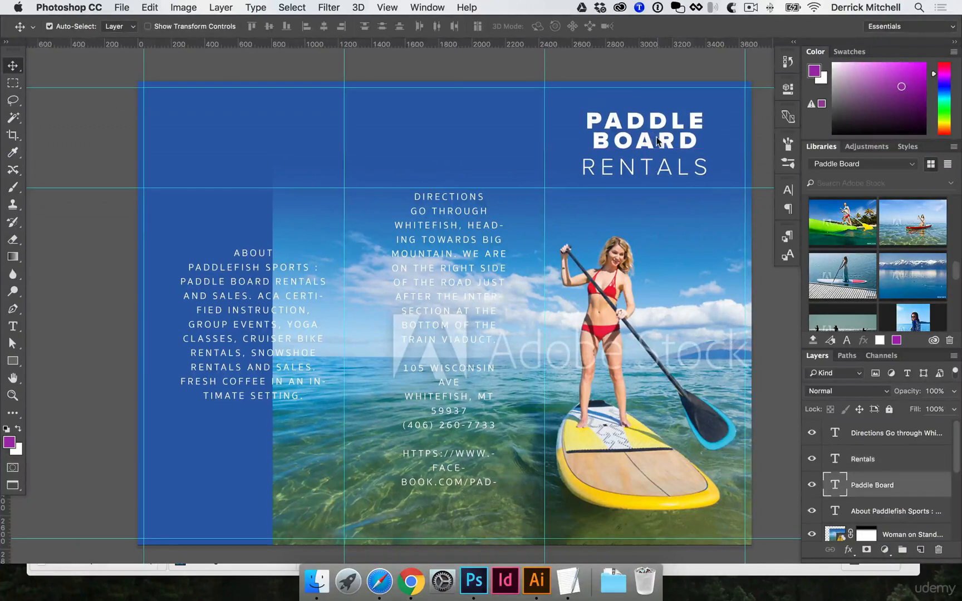
Enlarge the word BOARD in the Paddle Board text to 36.53 pt.
double_click(659, 141)
key(super+shift+period)
key(super+shift+period)
key(super+shift+period)
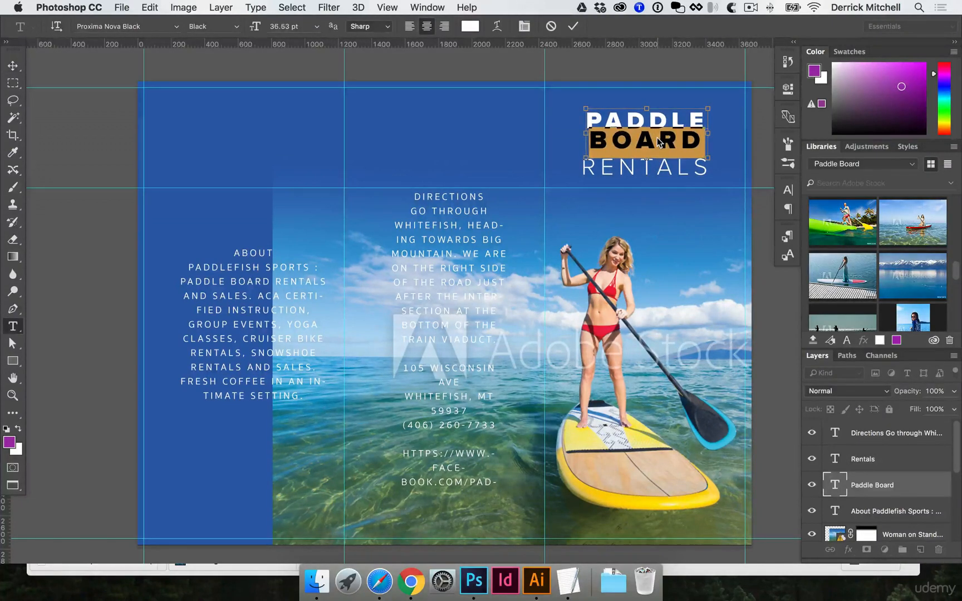
key(super+Return)
Scale the Paddle Board text up with Free Transform to fill the panel width.
key(super+t)
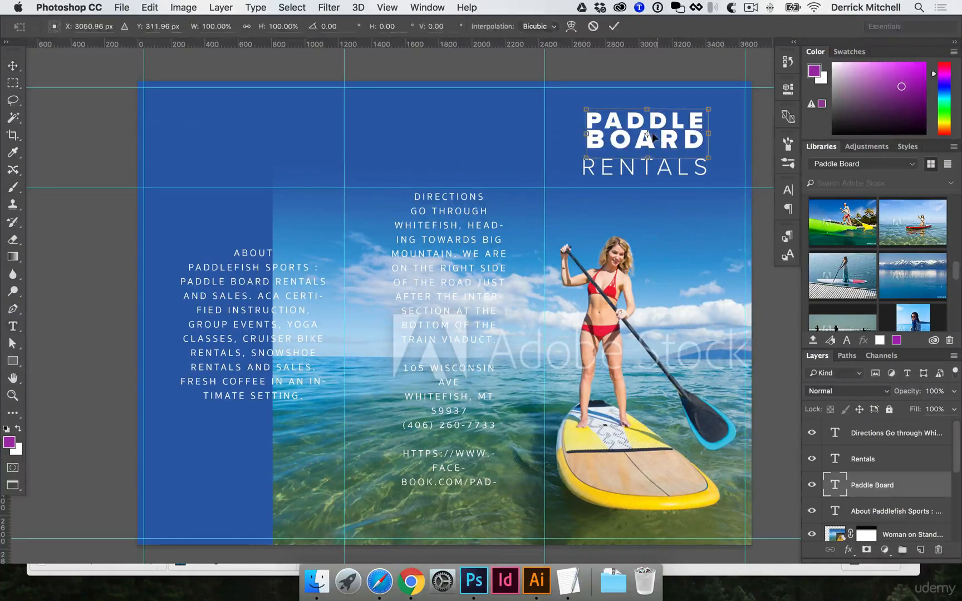
drag(707, 108, 735, 99)
key(Return)
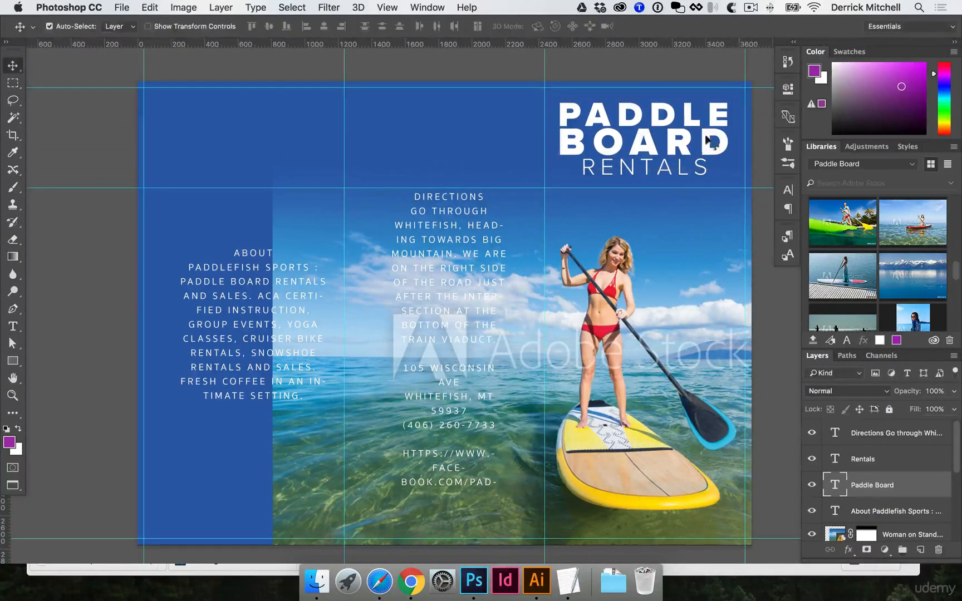
Reduce the Rentals text size to 24.35 pt.
click(675, 168)
double_click(665, 173)
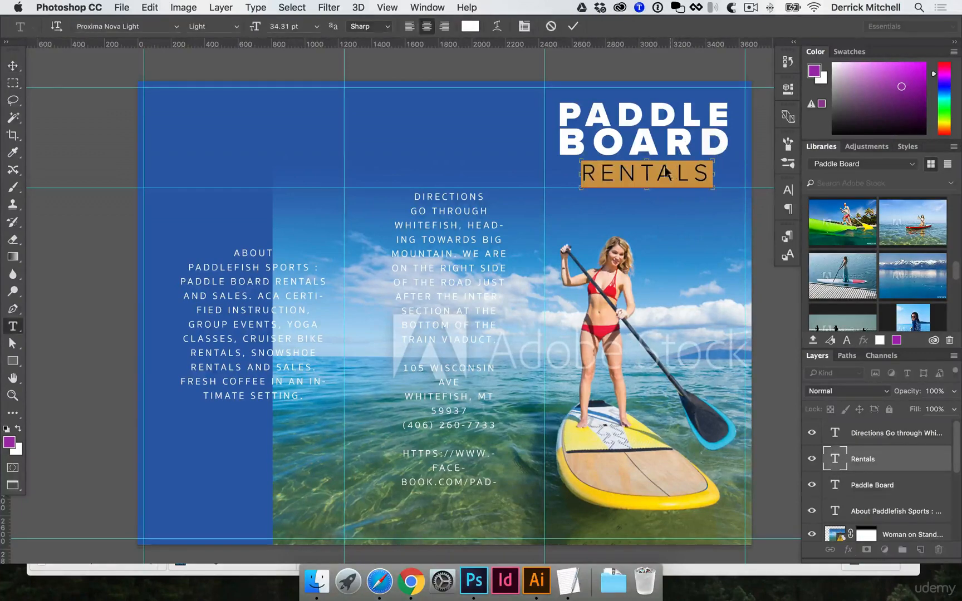
key(super+shift+comma)
key(super+shift+comma)
key(super+shift+comma)
key(super+shift+comma)
key(super+shift+comma)
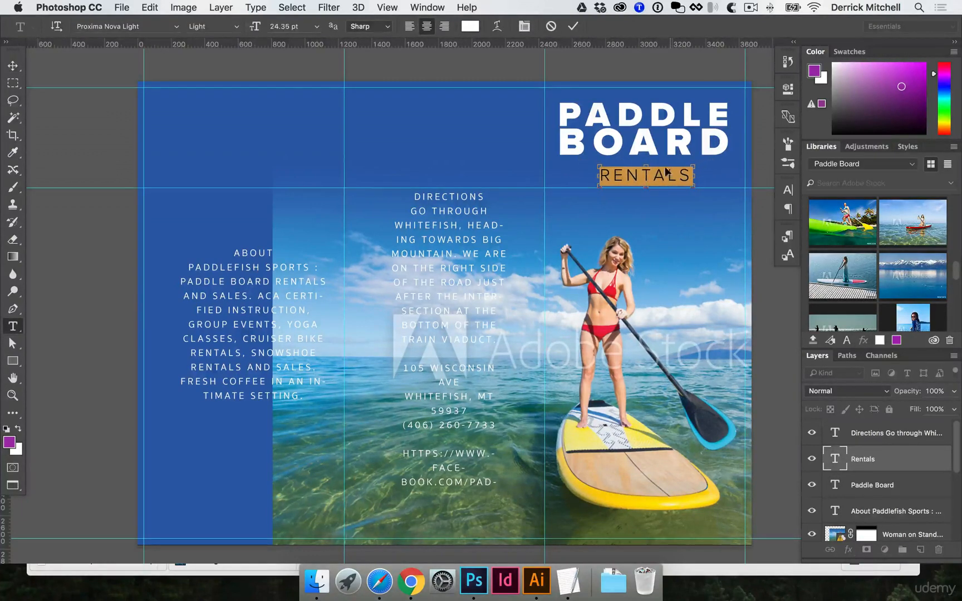
Widen the letter spacing of the Rentals text so it spans beneath the Paddle Board title.
key(super+alt+Right)
key(super+alt+Right)
key(super+alt+Right)
key(super+alt+Right)
key(super+alt+Right)
key(super+alt+Right)
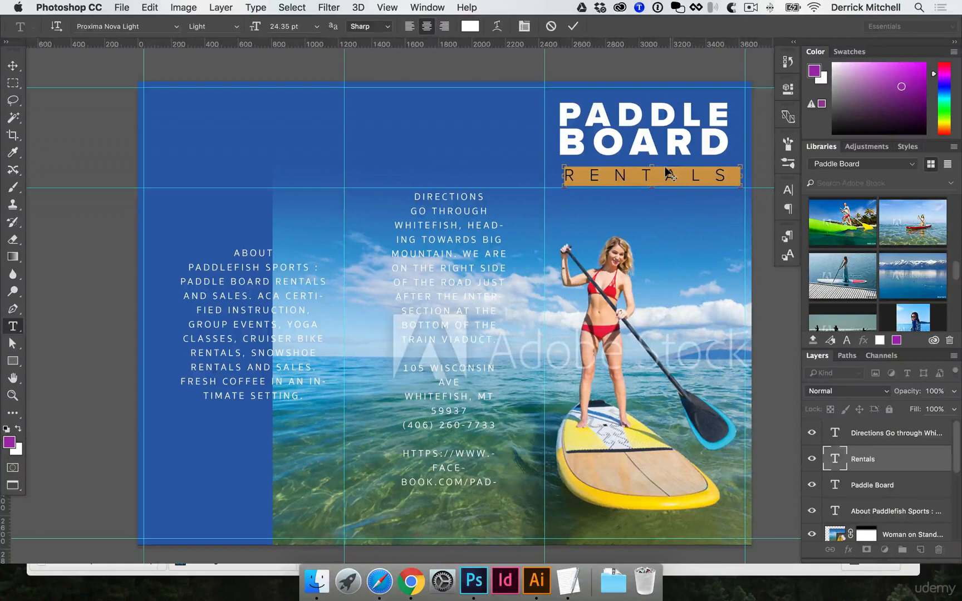
key(super+Return)
key(v)
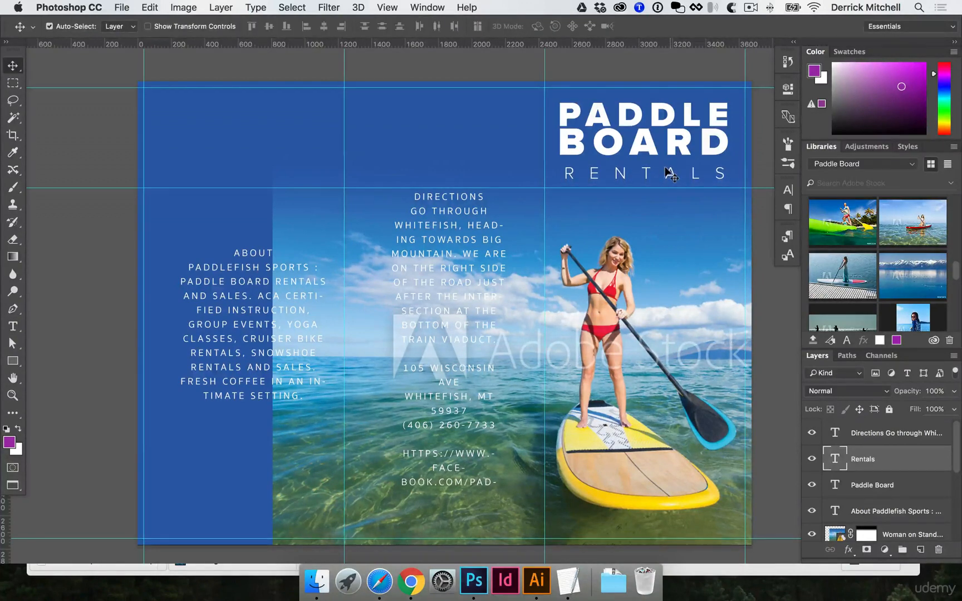
Scale the Paddle Board headline down slightly with Free Transform.
click(606, 135)
key(super+t)
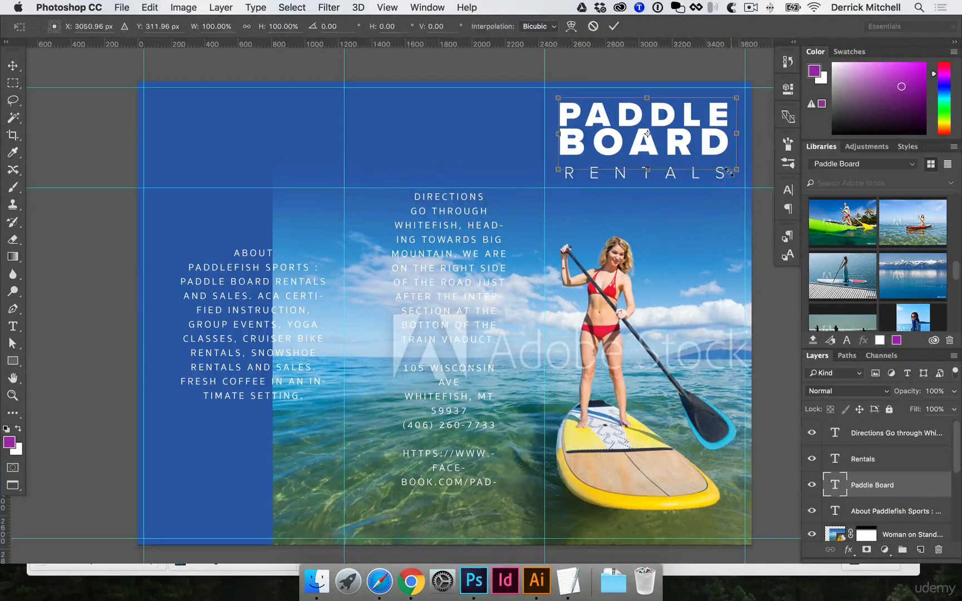
drag(731, 167, 727, 165)
key(Return)
key(super+plus)
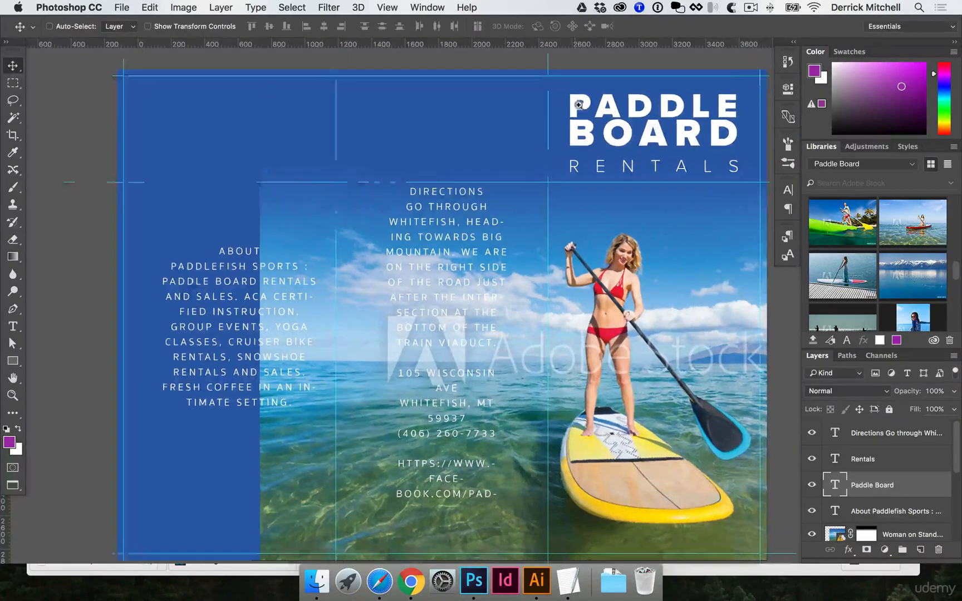
drag(637, 160, 508, 193)
key(t)
click(525, 148)
key(super+a)
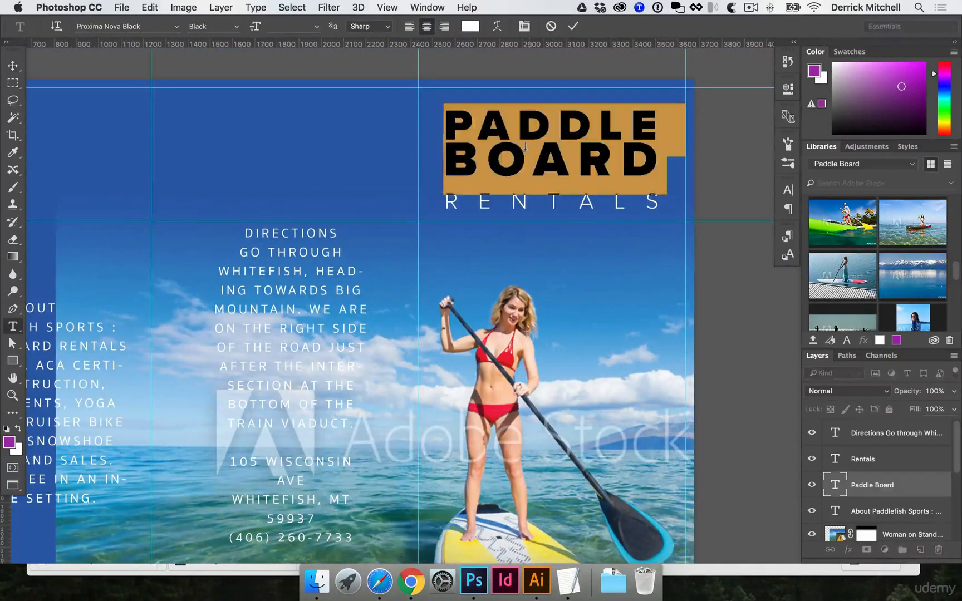
key(super+Return)
key(v)
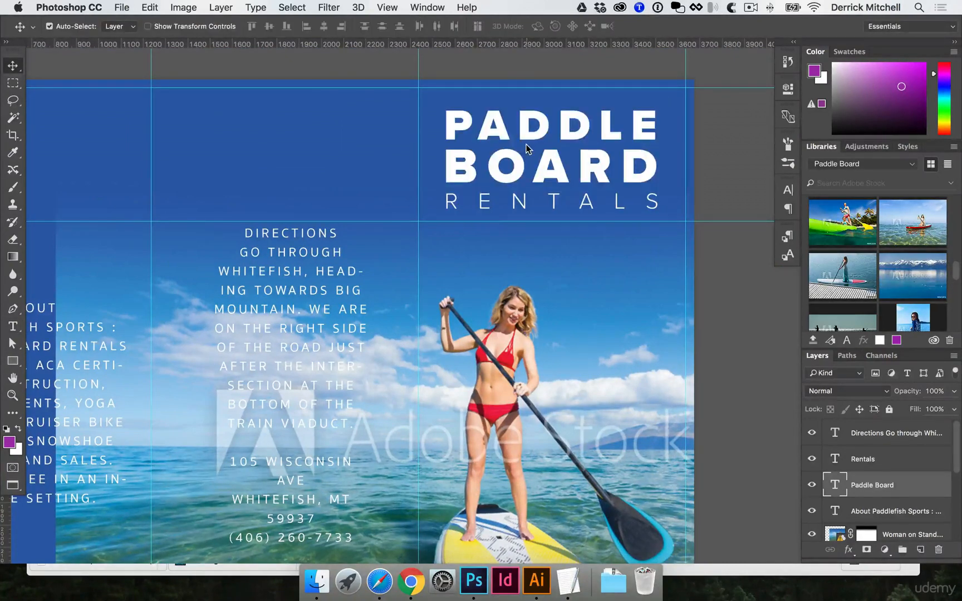
key(super+t)
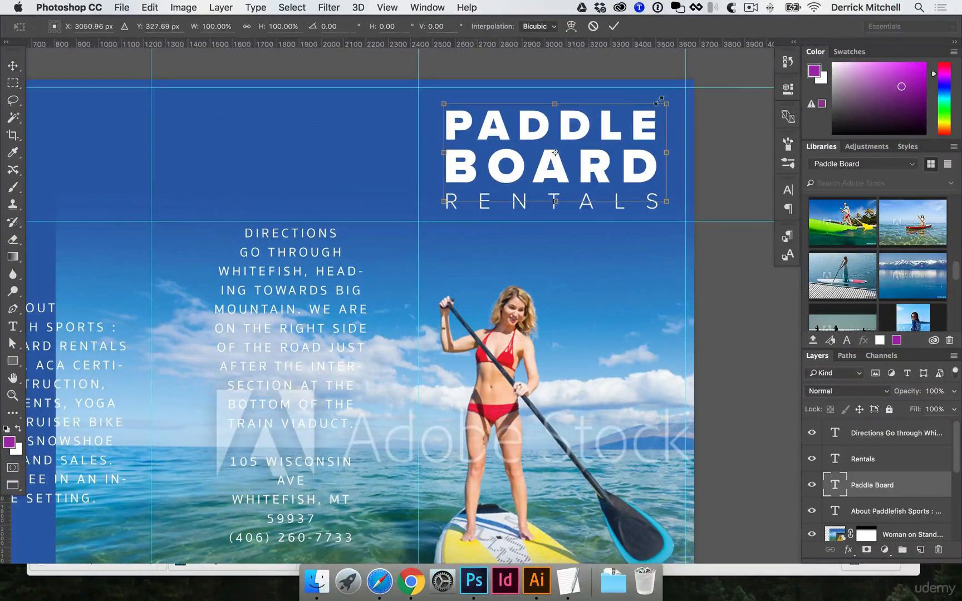
drag(667, 104, 679, 97)
key(Return)
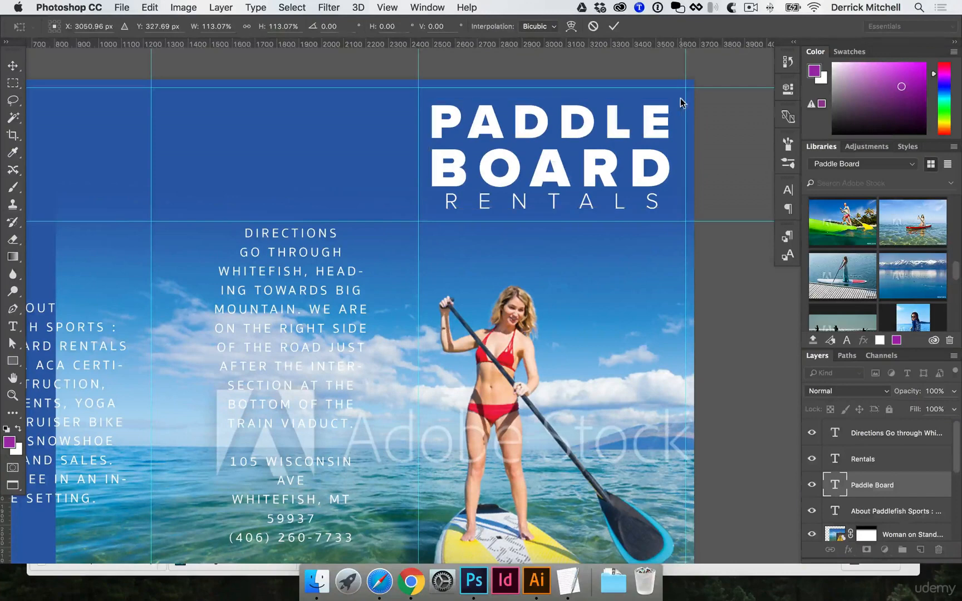
key(super+z)
Nudge the Rentals text up slightly beneath the Paddle Board title.
key(t)
key(v)
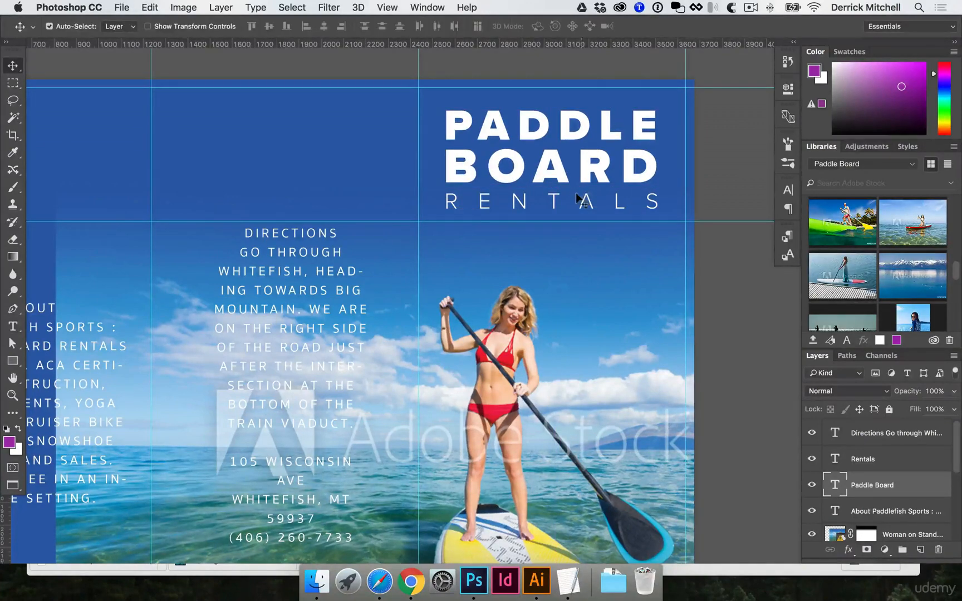
click(580, 201)
click(585, 157)
click(578, 197)
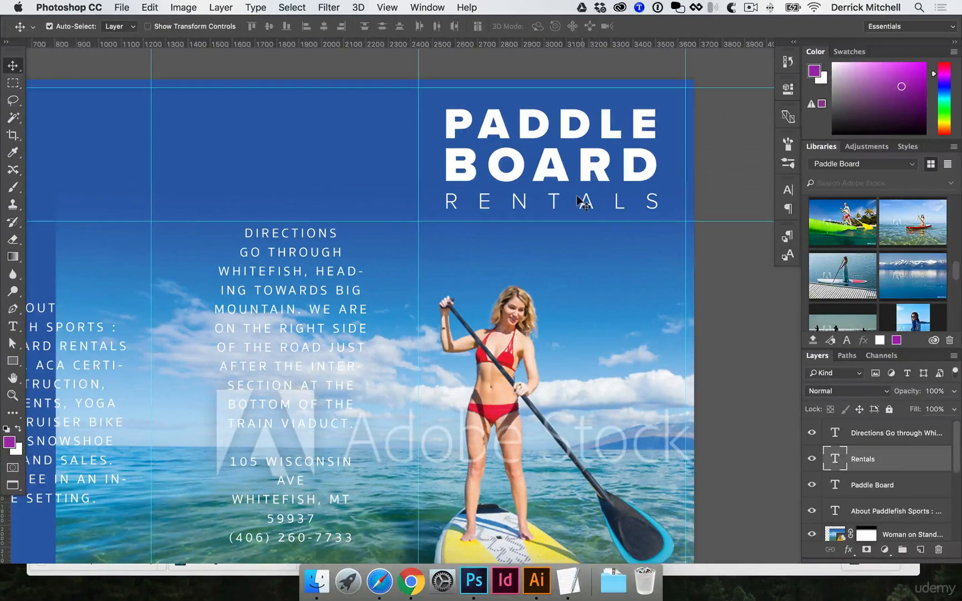
key(Up)
key(Up)
key(Up)
key(Up)
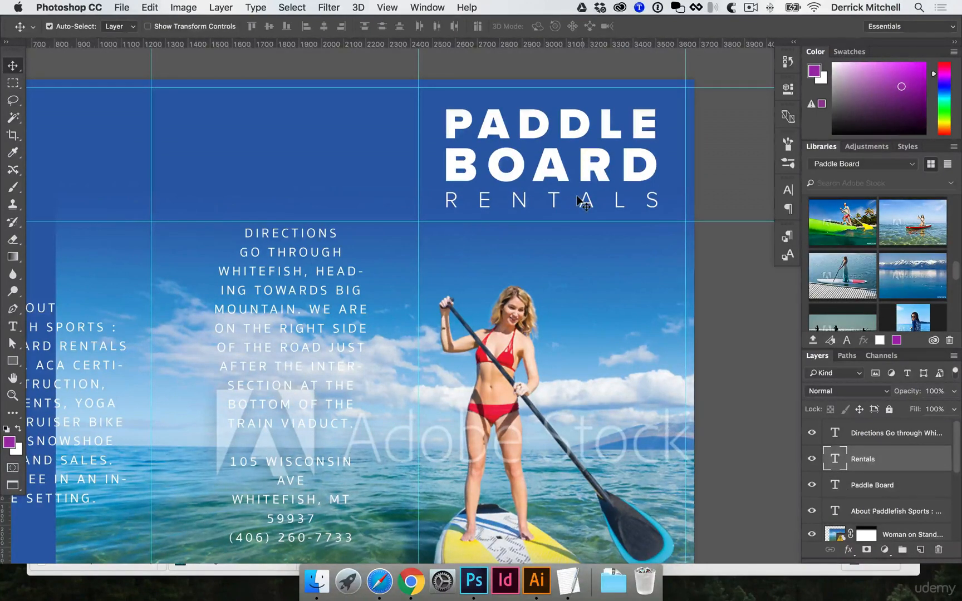
Nudge the Paddle Board and Rentals texts down together slightly.
shift+click(624, 155)
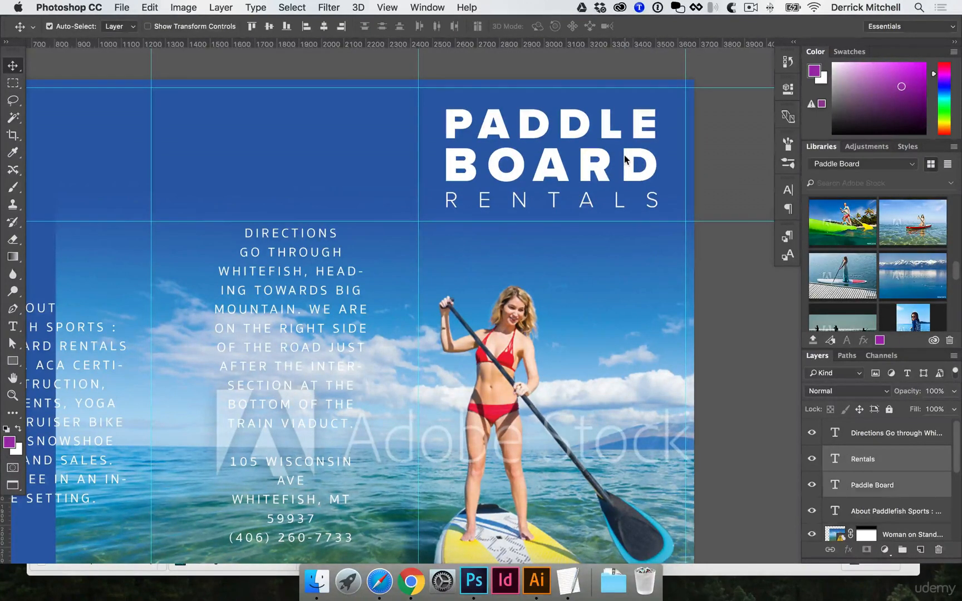
key(Down)
key(Down)
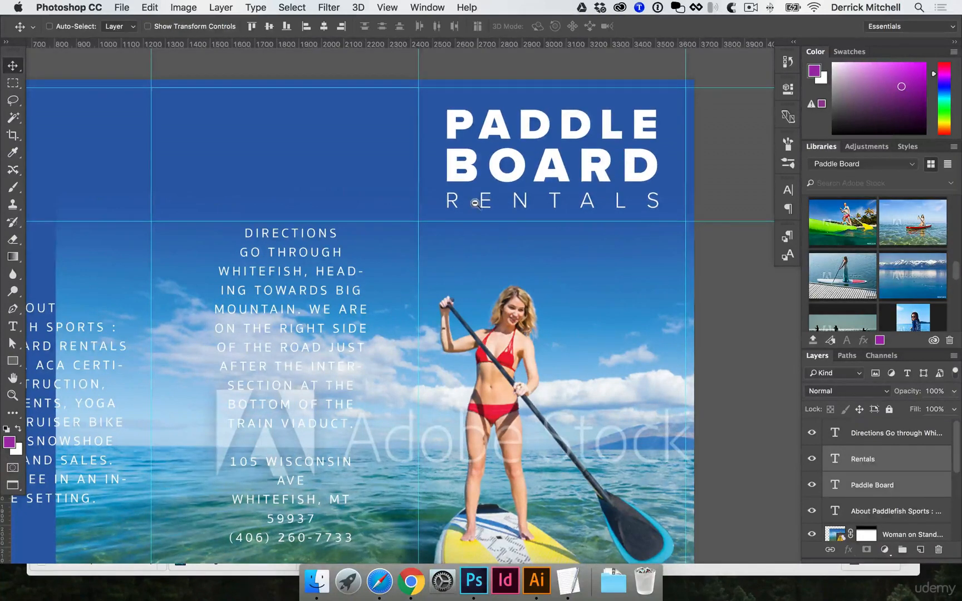
Change the Directions text font to Proxima Nova Regular.
key(super+minus)
drag(430, 190, 376, 201)
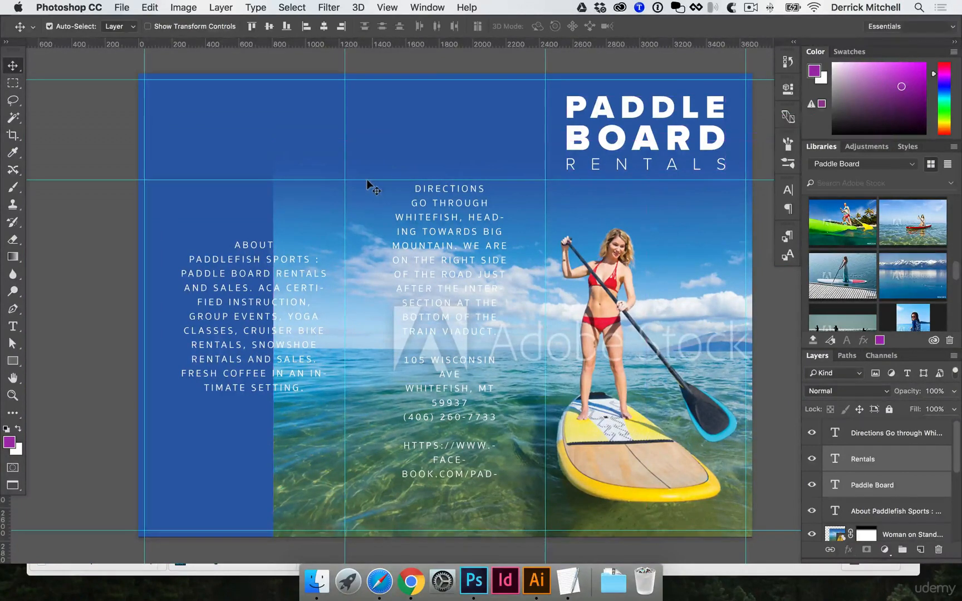
click(556, 220)
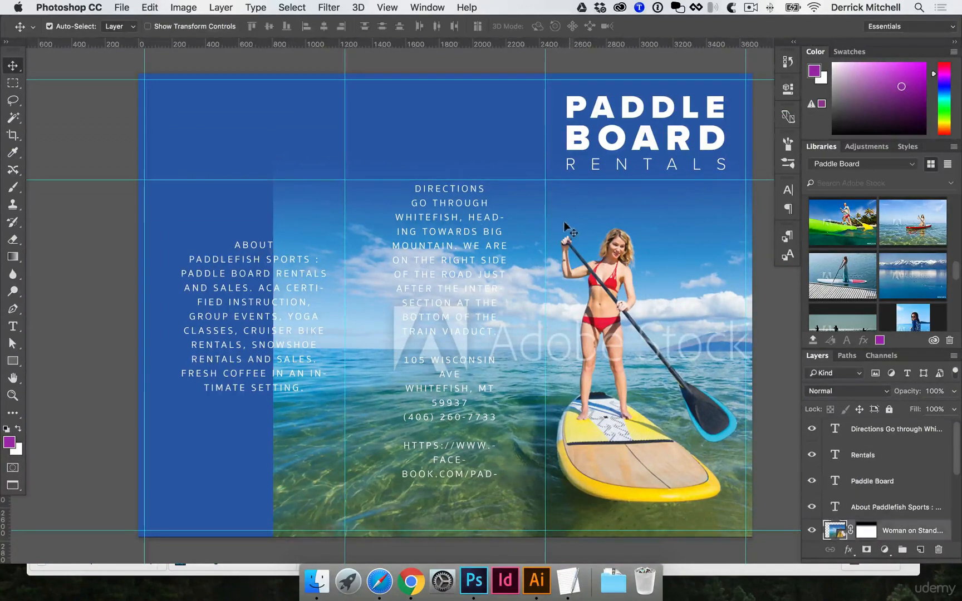
click(476, 247)
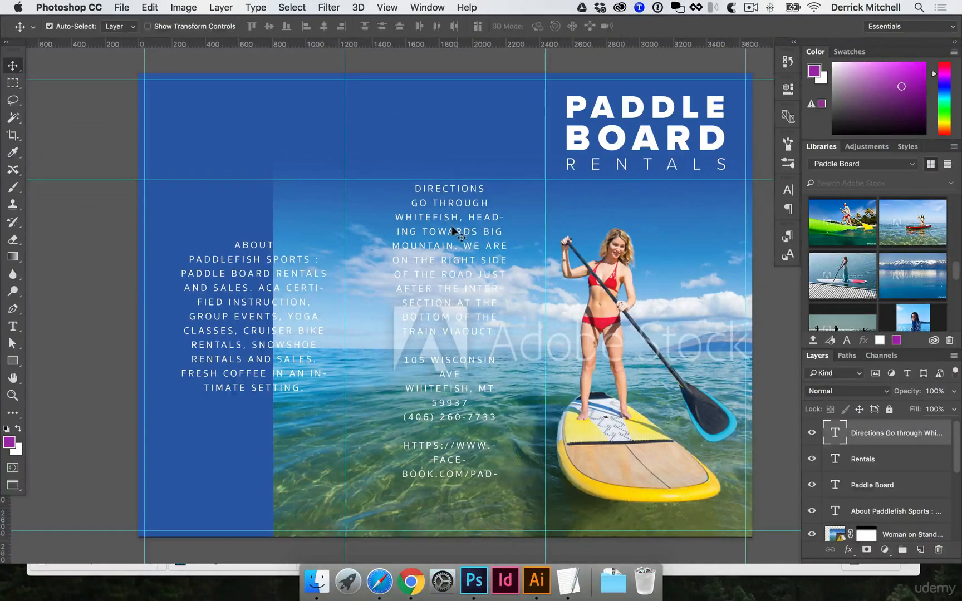
double_click(455, 233)
click(112, 26)
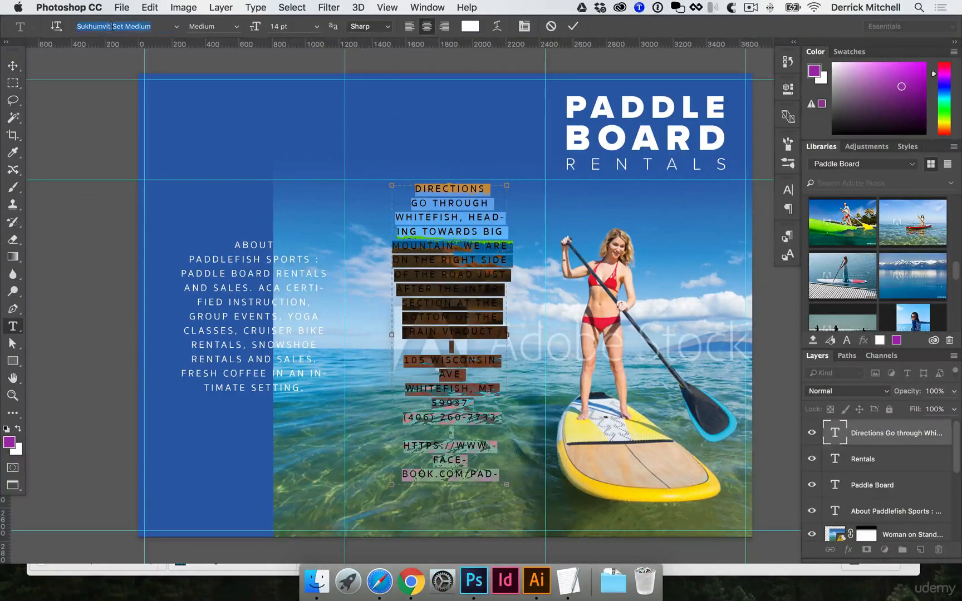
text(proxima)
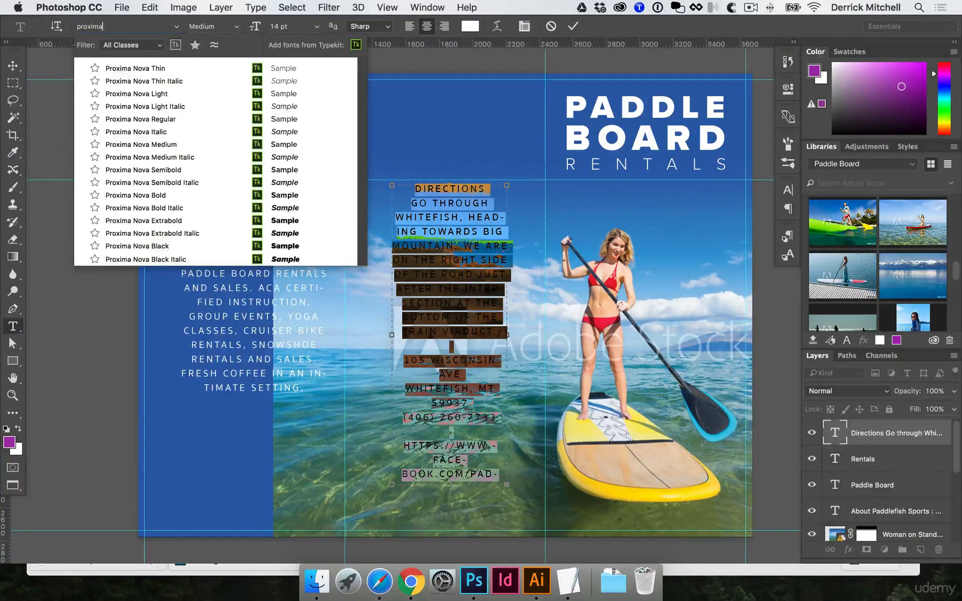
click(155, 120)
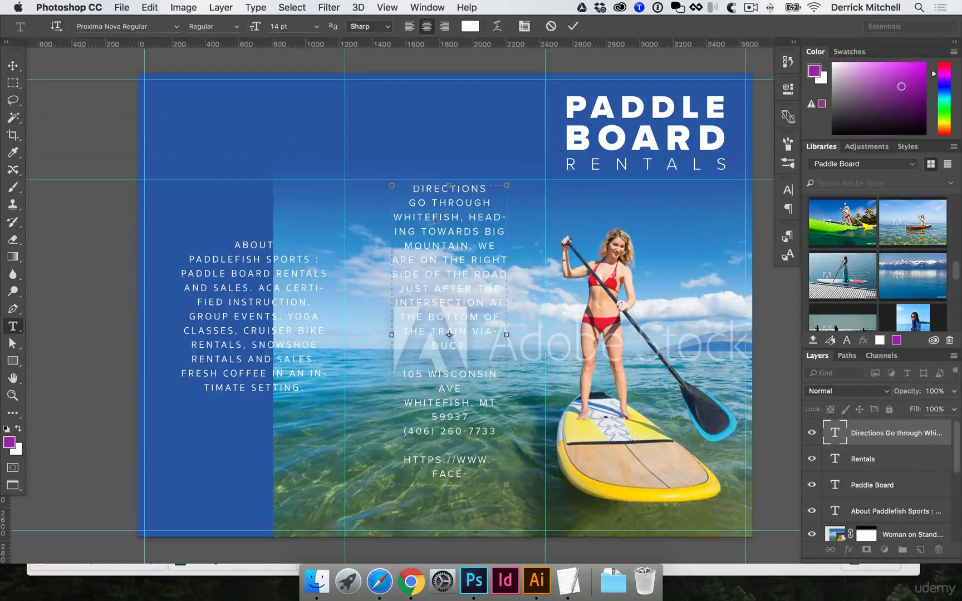
Turn off all caps for the Directions text.
scroll(461, 221, down, 1)
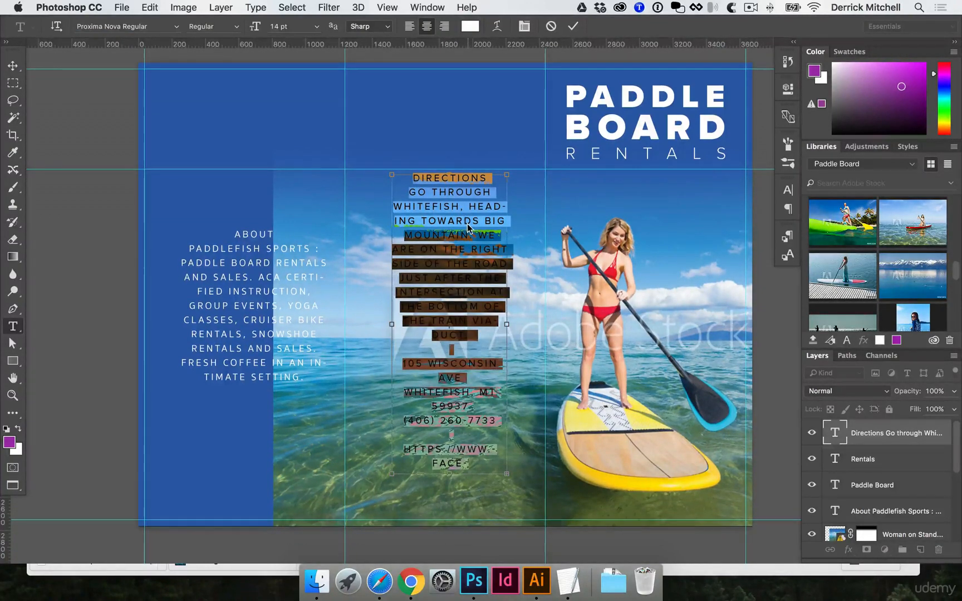
key(super+shift+k)
key(super+shift+k)
key(super+shift+k)
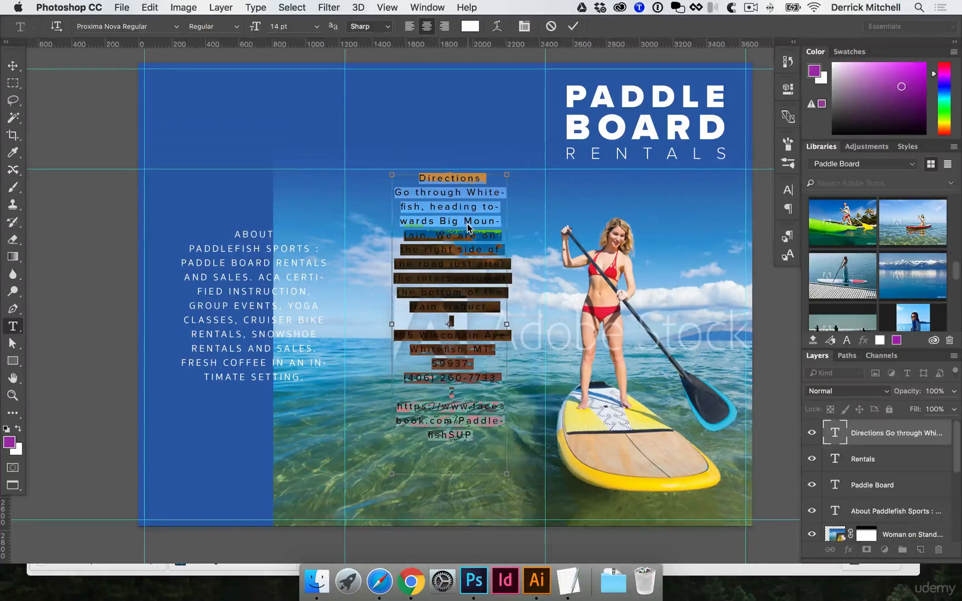
key(super+shift+k)
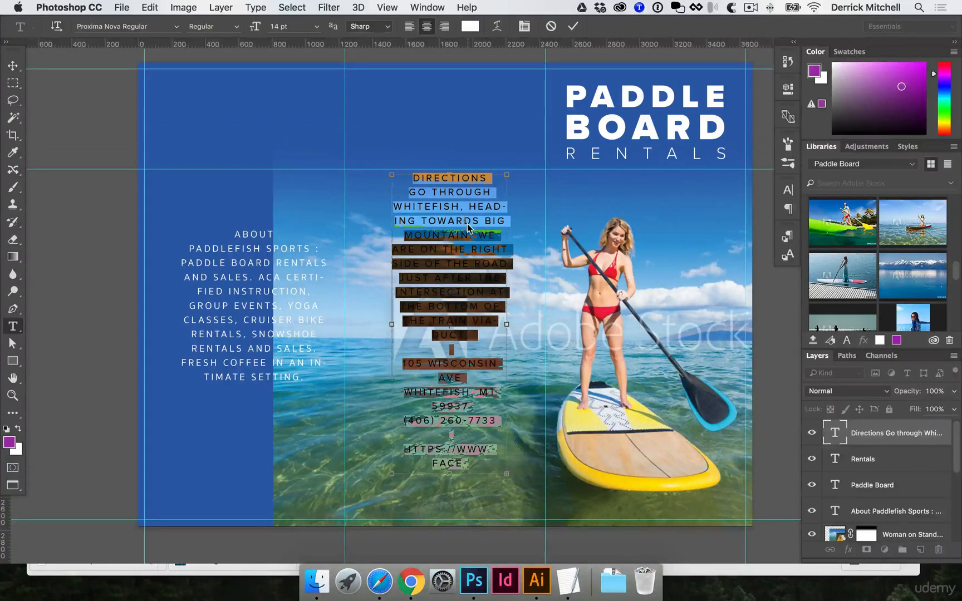
key(super+shift+k)
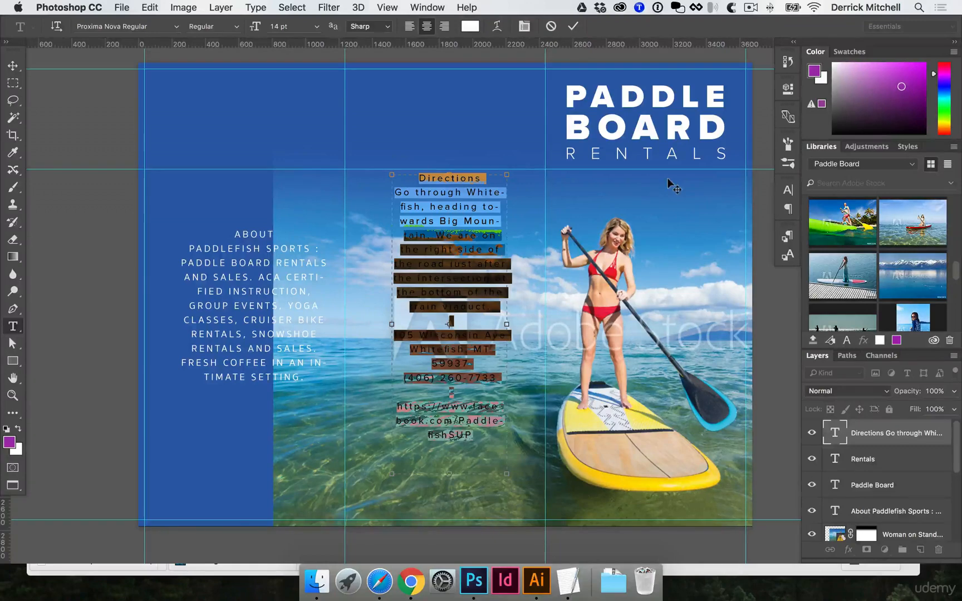
Set the Directions text leading to Auto and its tracking to 0 in the Character panel.
click(786, 191)
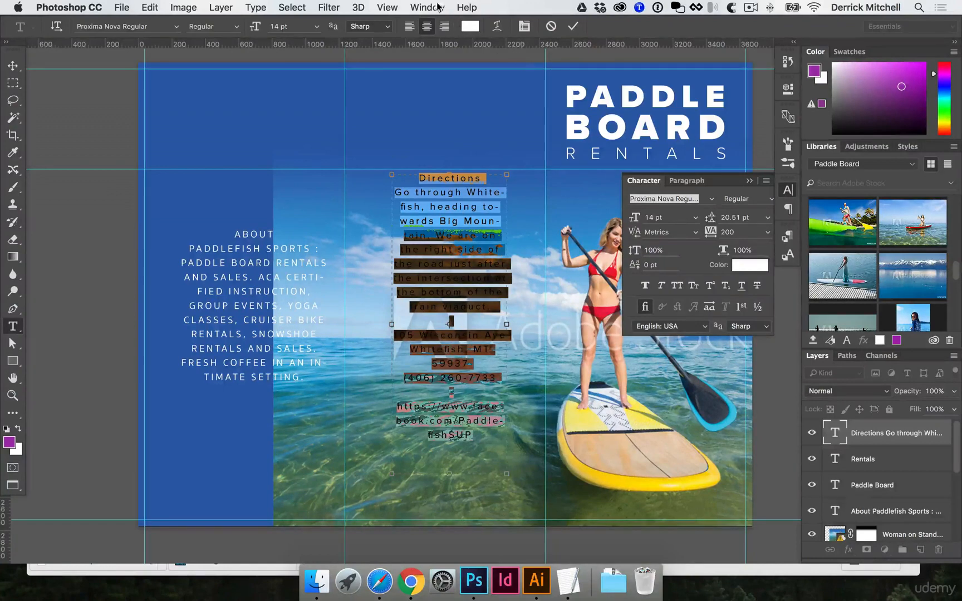
click(438, 6)
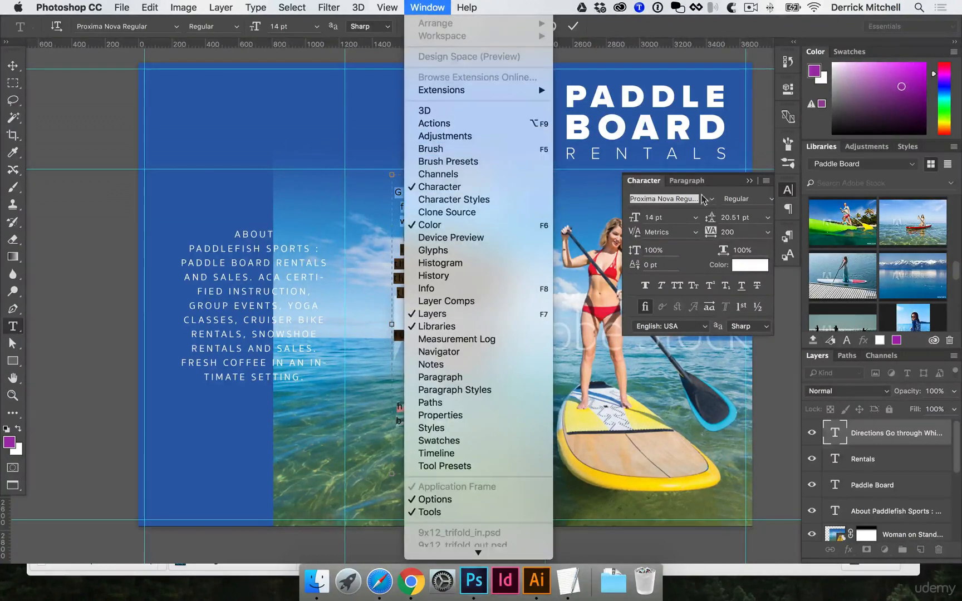
click(744, 180)
click(767, 217)
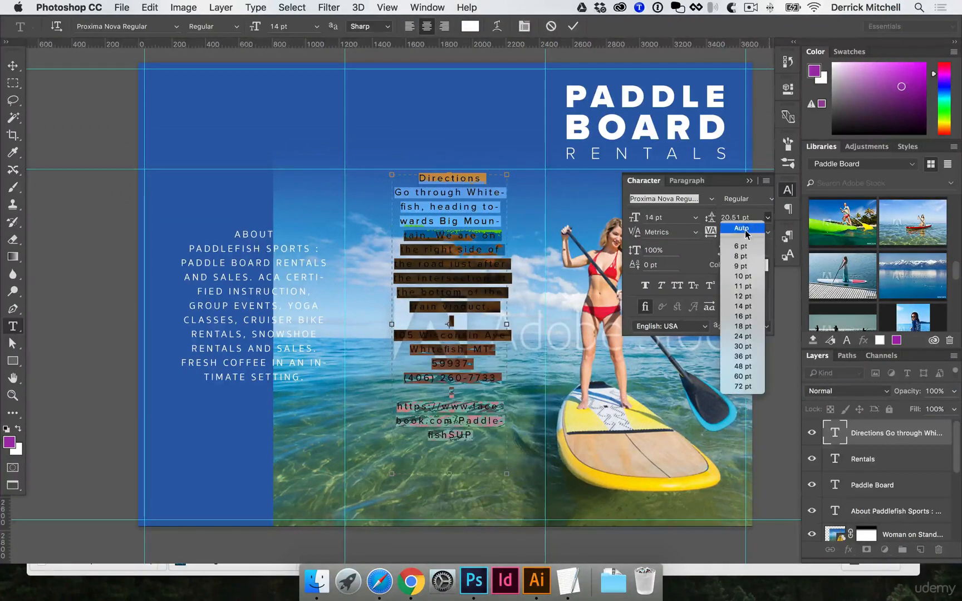
click(745, 229)
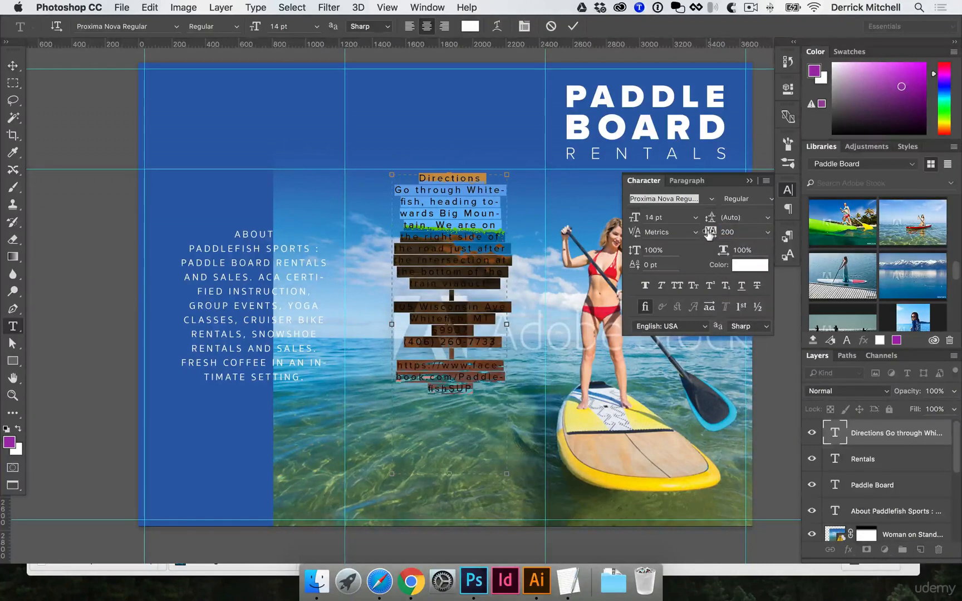
click(727, 232)
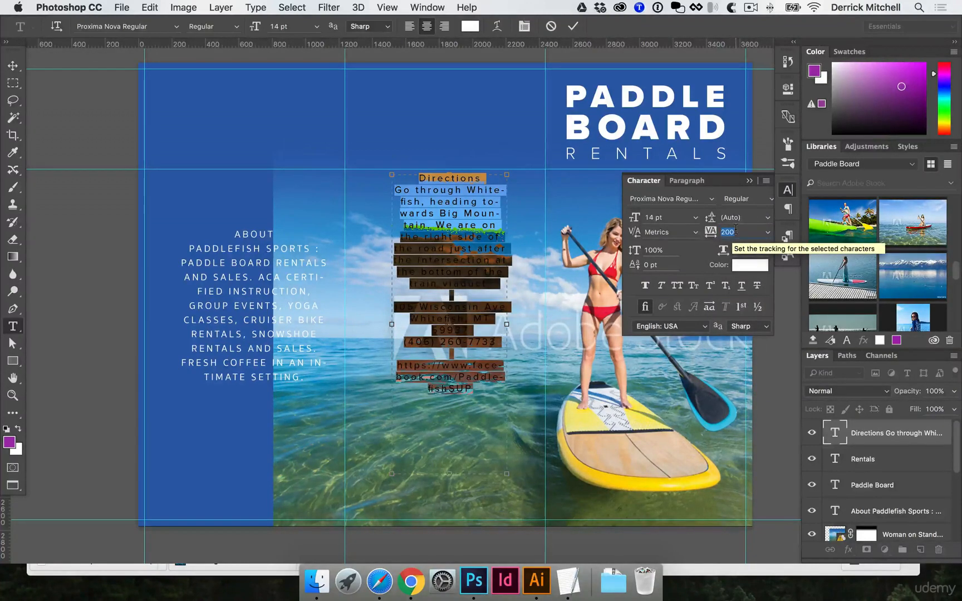
text(0)
key(Return)
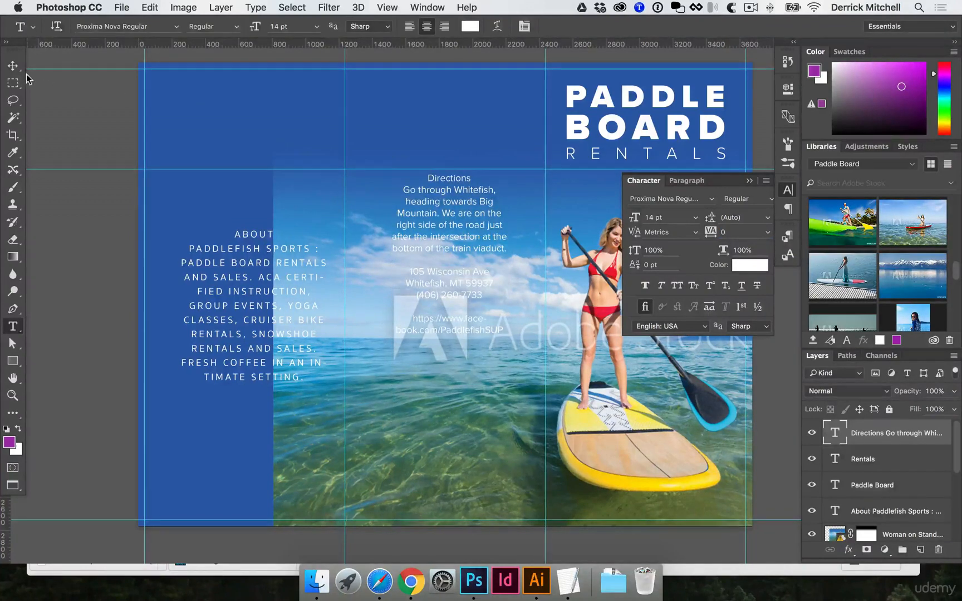
Move the Directions text block down toward the middle of its panel.
click(14, 66)
drag(445, 207, 463, 423)
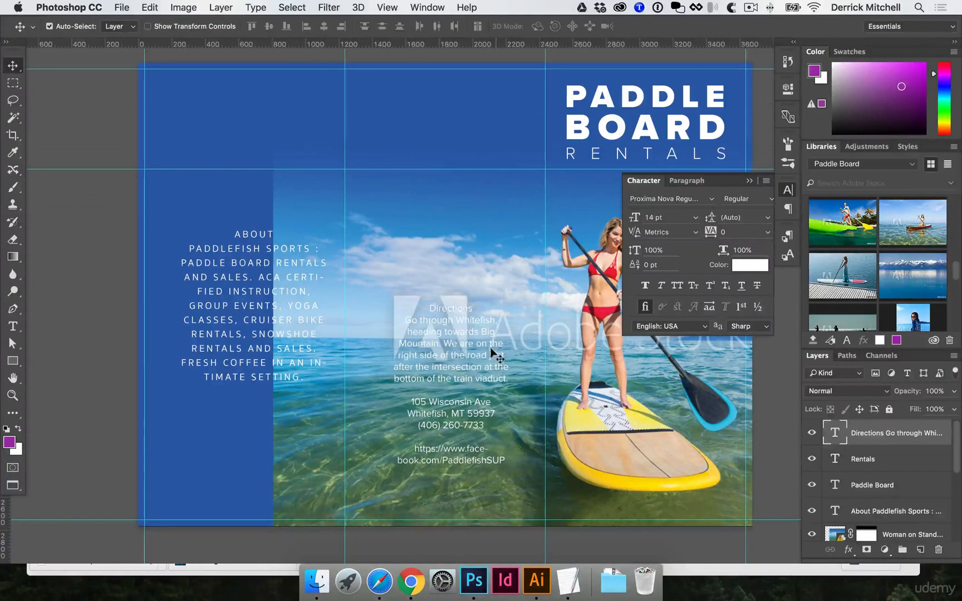
click(501, 219)
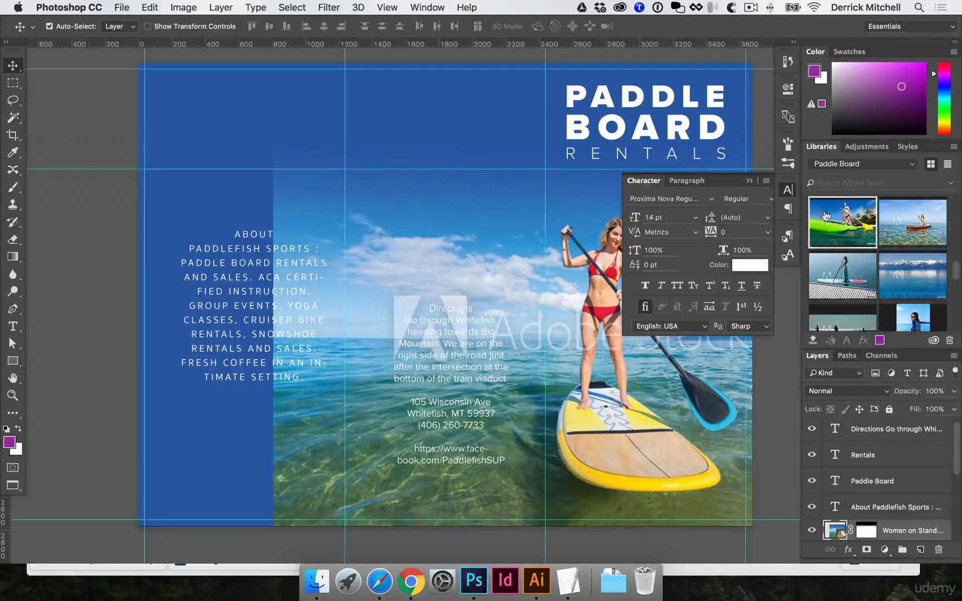
Browse the stock images in the Paddle Board library.
click(863, 241)
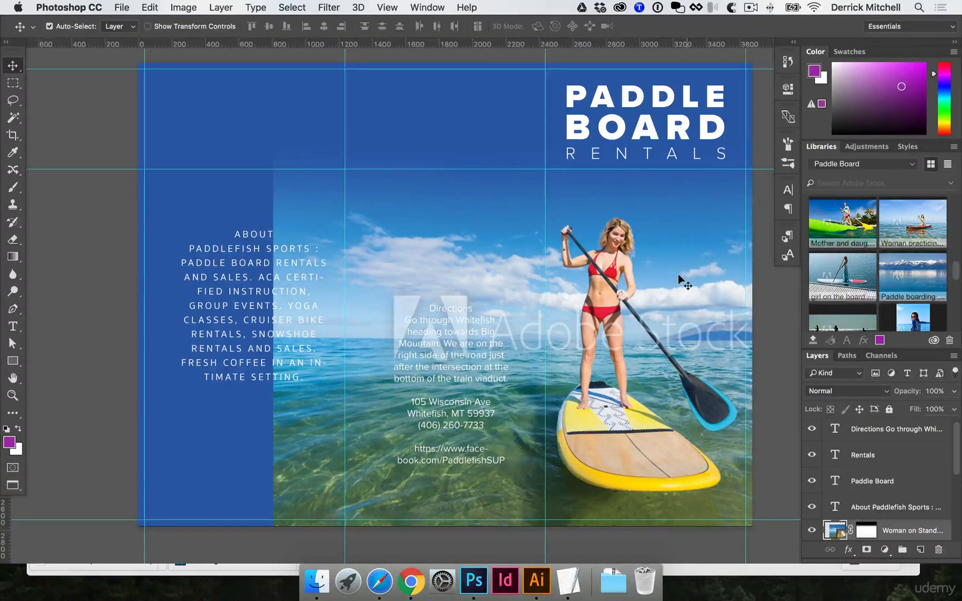
scroll(889, 292, down, 10)
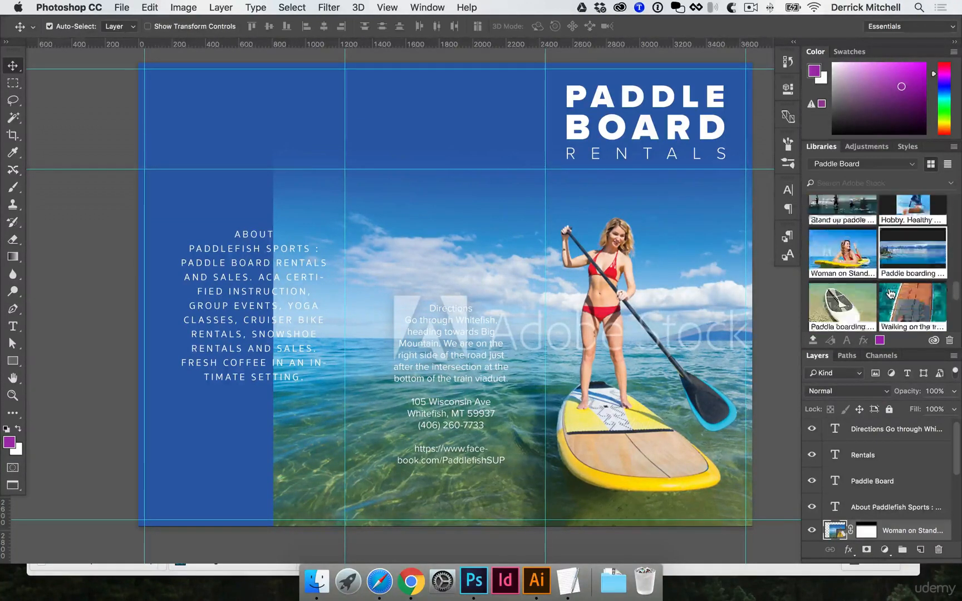
scroll(910, 301, up, 5)
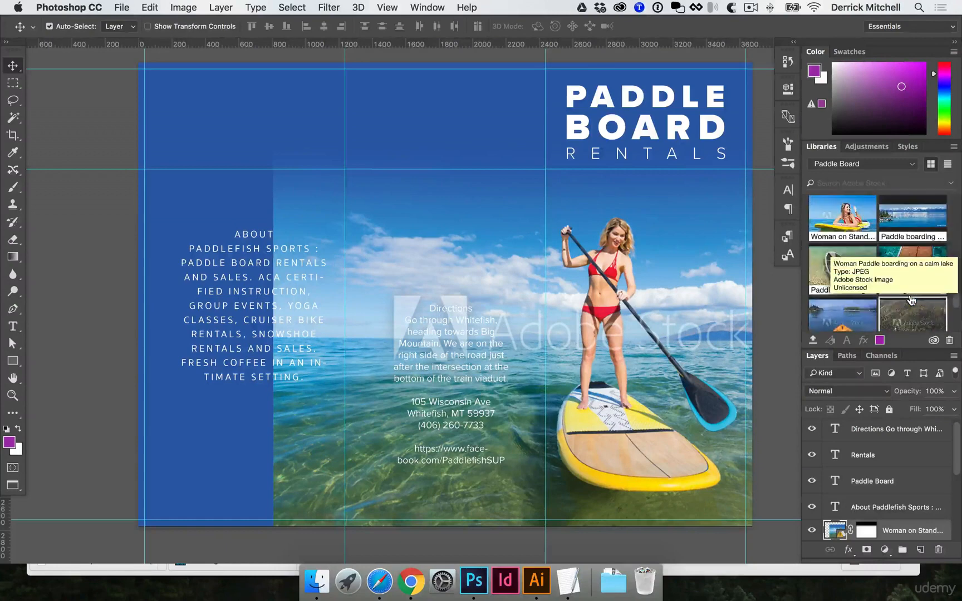
scroll(911, 300, down, 5)
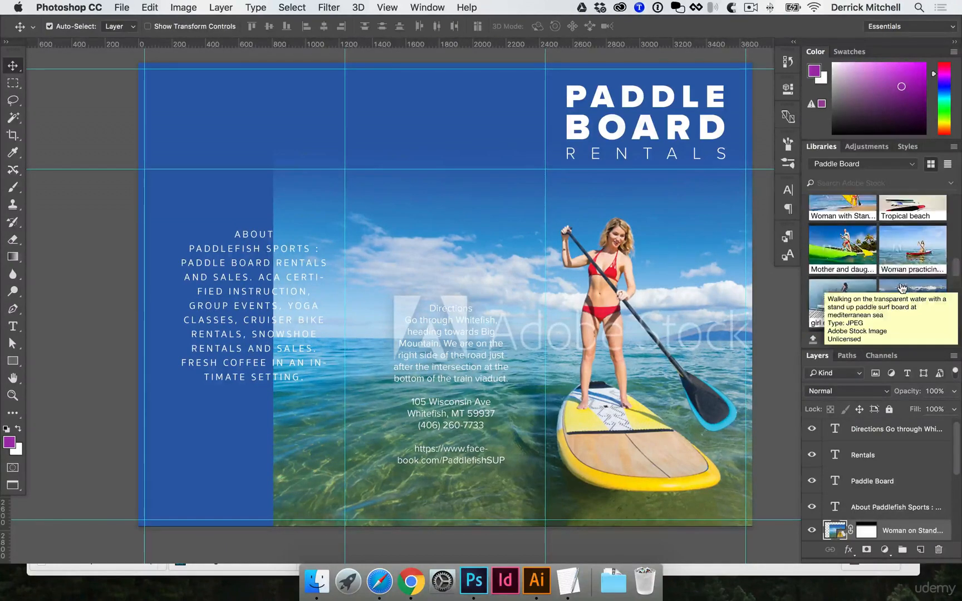
Move the Directions text block up to the top of the middle panel.
scroll(905, 272, up, 5)
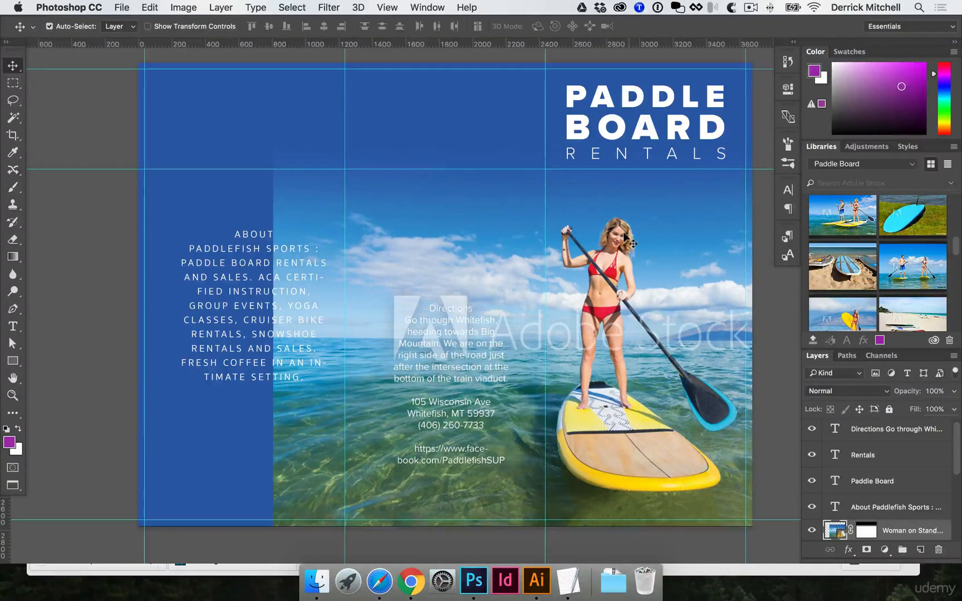
scroll(677, 262, down, 2)
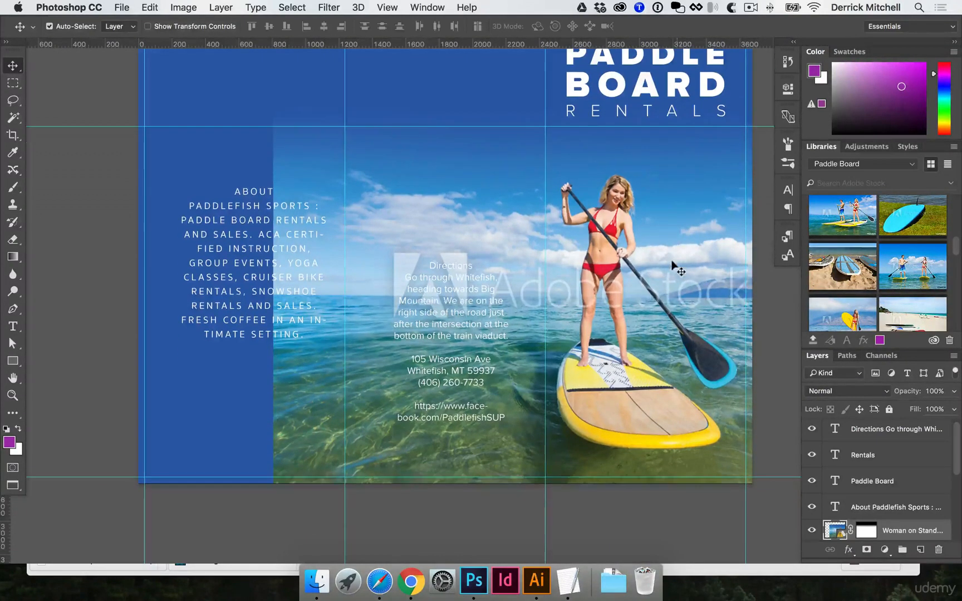
click(456, 305)
drag(461, 333, 452, 264)
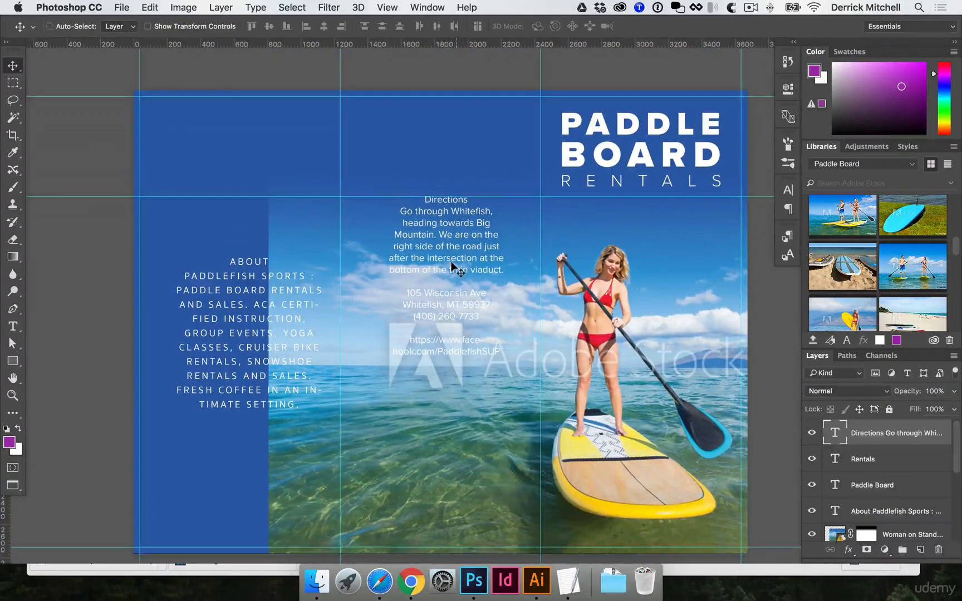
key(super+semicolon)
drag(451, 261, 450, 185)
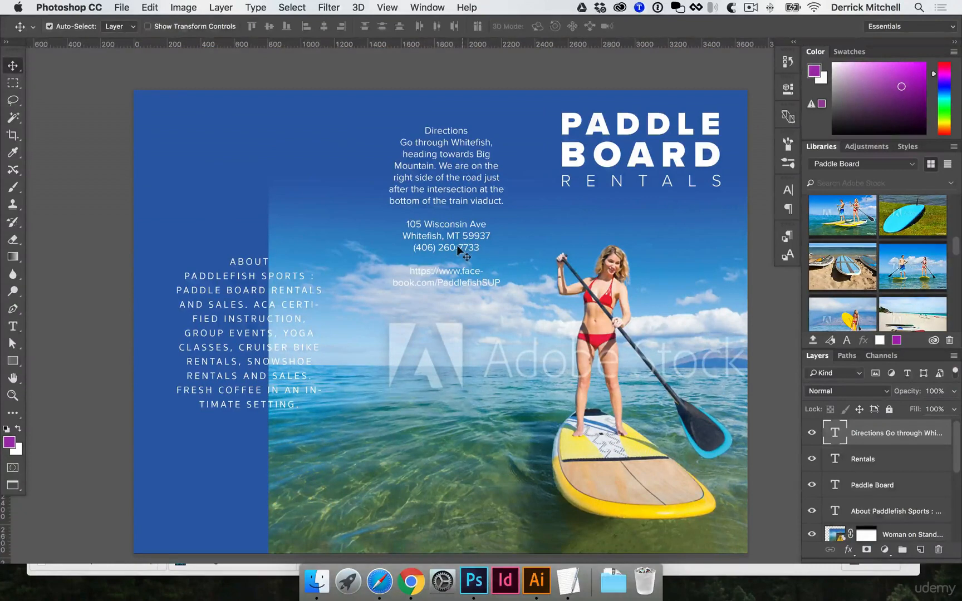
Cut the three address lines out of the Directions text block.
key(t)
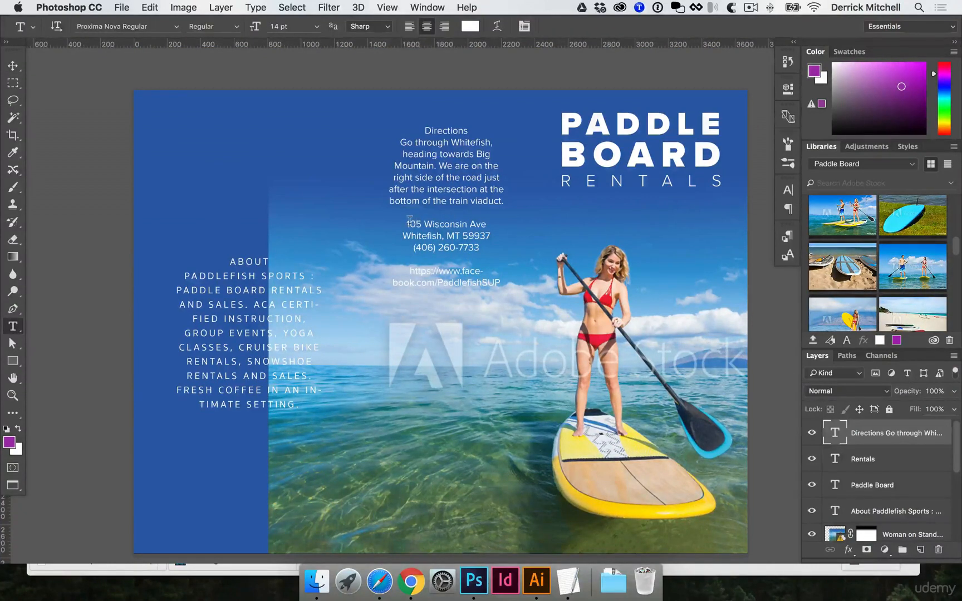
drag(406, 221, 473, 239)
key(super+c)
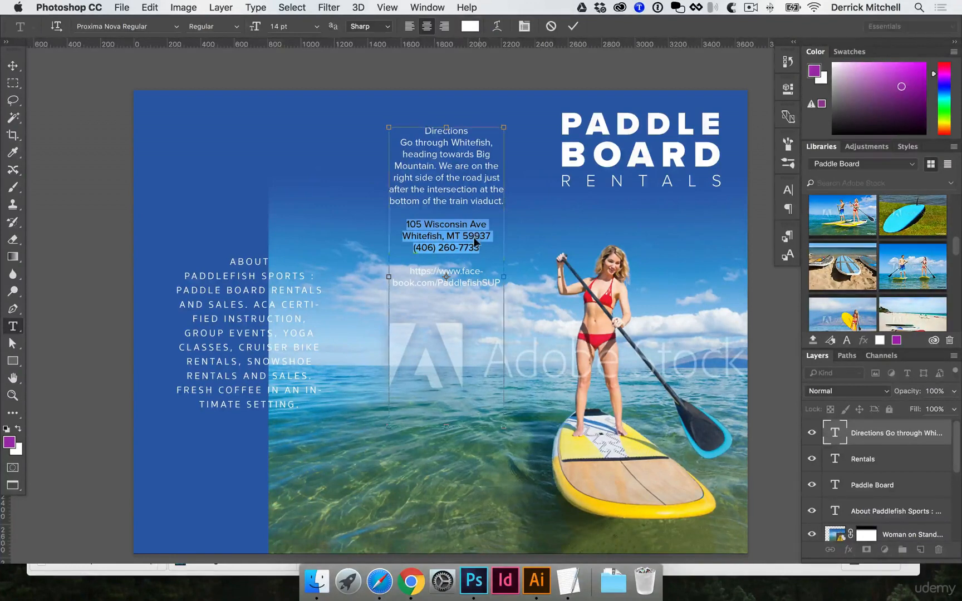
key(BackSpace)
key(Escape)
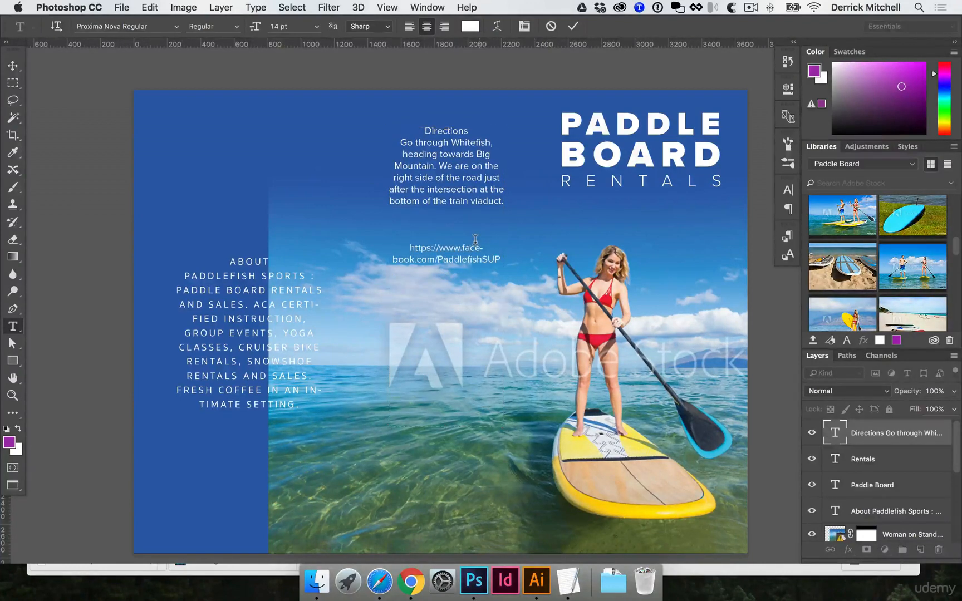
key(v)
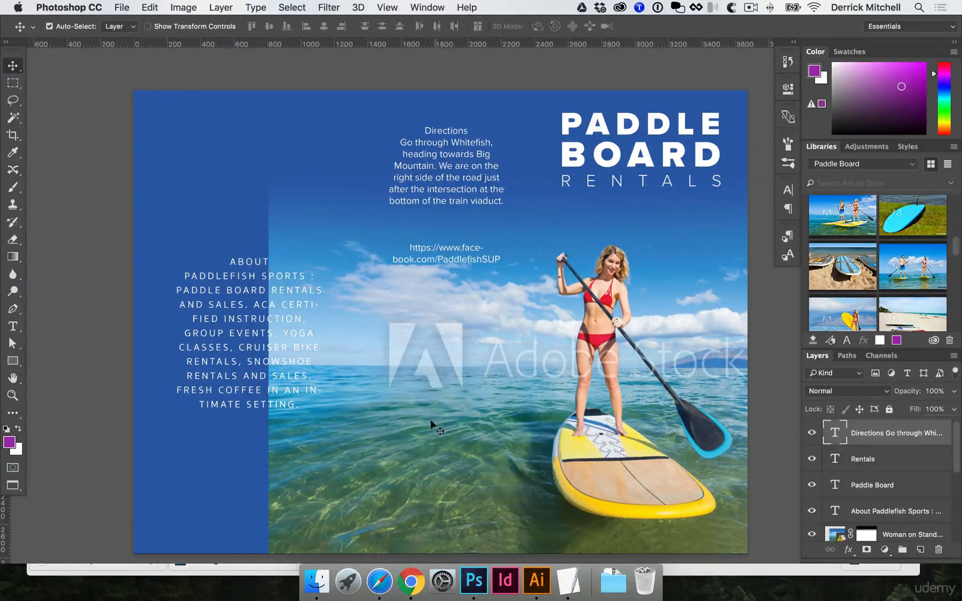
Paste the address lines as a new text block near the bottom of the middle panel.
key(t)
drag(418, 426, 492, 493)
key(super+v)
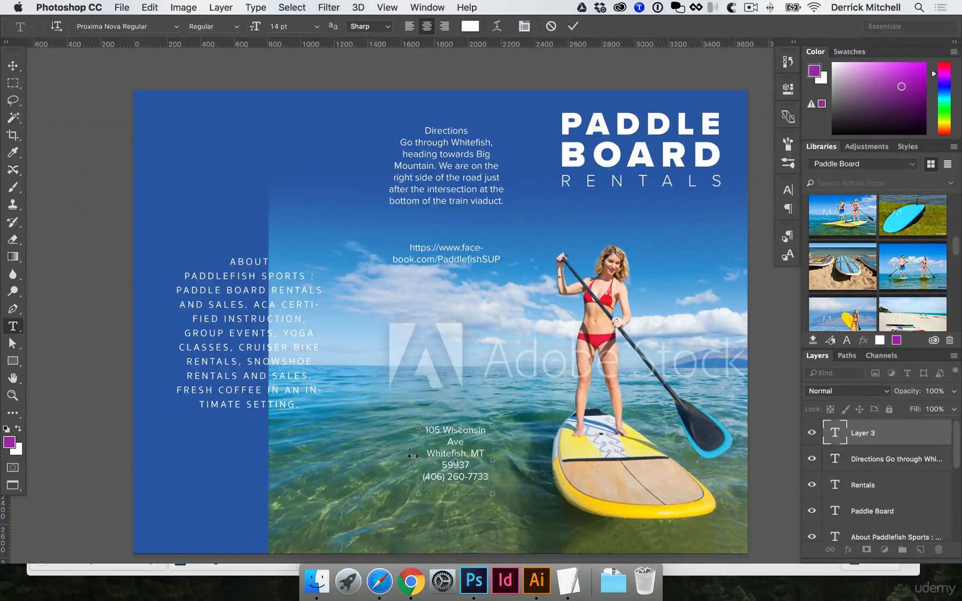
drag(412, 455, 431, 465)
key(super+Return)
key(v)
key(super+semicolon)
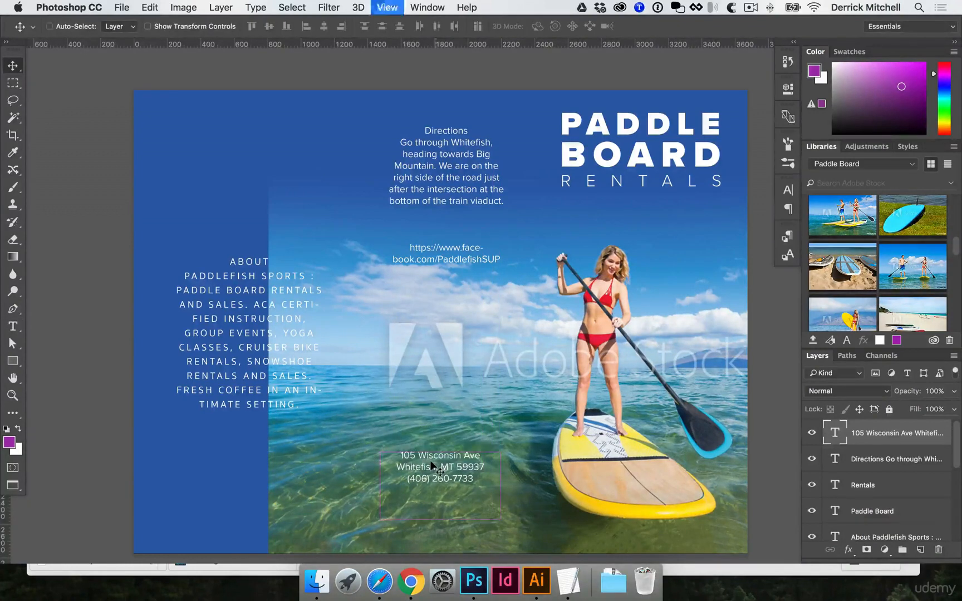
key(super+semicolon)
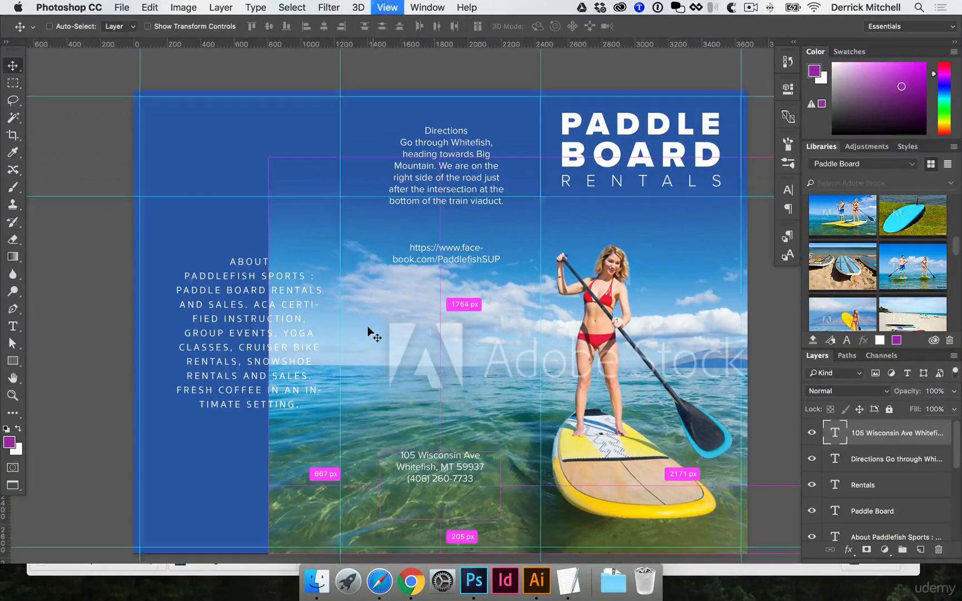
key(super+semicolon)
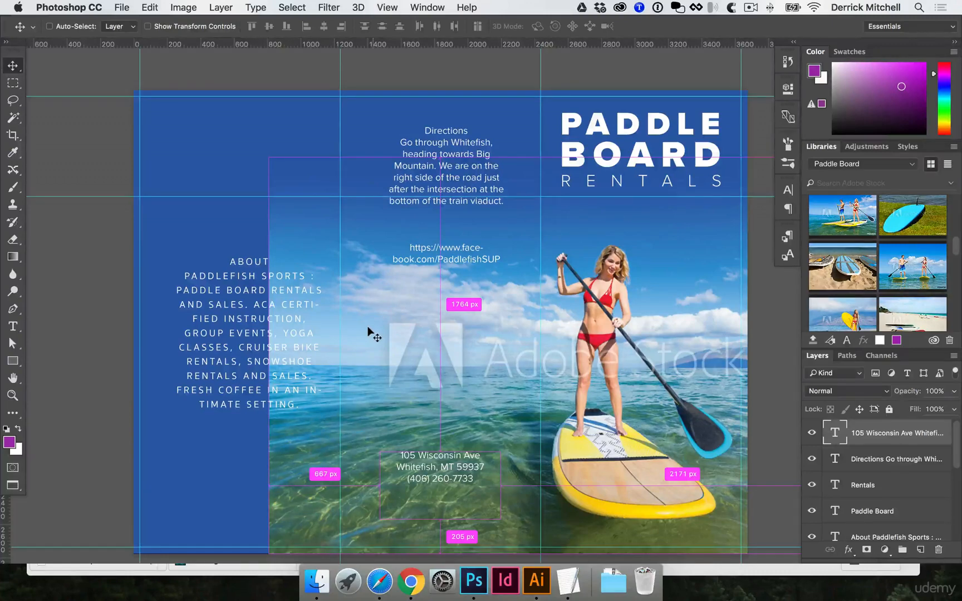
key(super+semicolon)
key(super+semicolon)
key(super+semicolon)
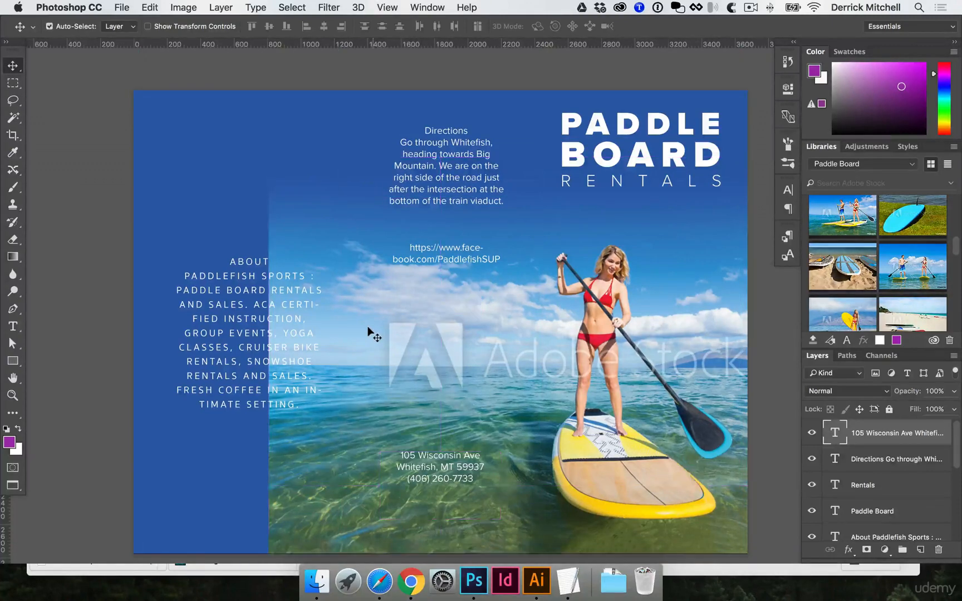
key(super)
key(super+semicolon)
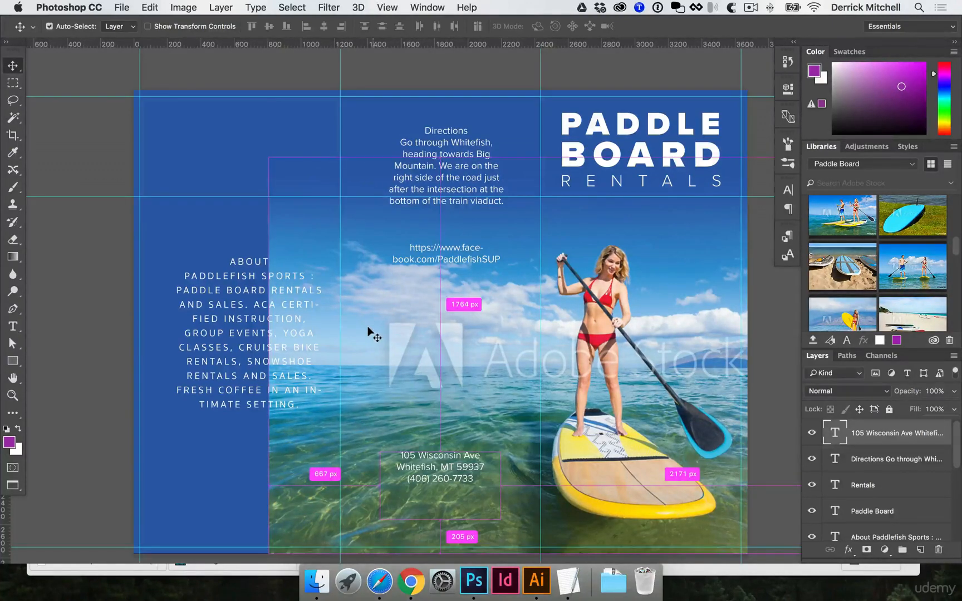
Draw a temporary rectangle spanning the middle panel between its guides as an alignment reference.
key(u)
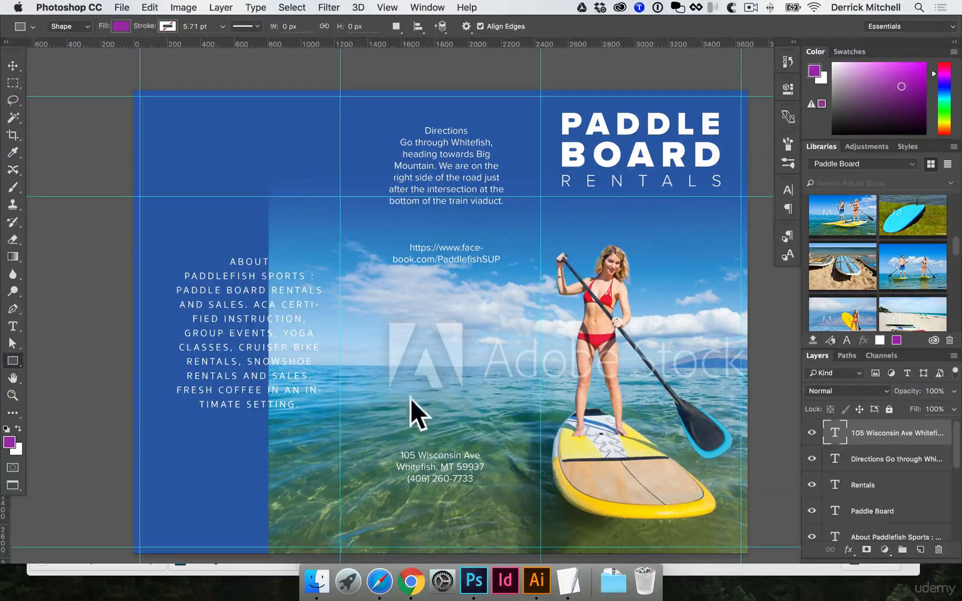
drag(372, 421, 545, 442)
key(v)
super+click(474, 425)
super+click(472, 425)
drag(472, 424, 457, 388)
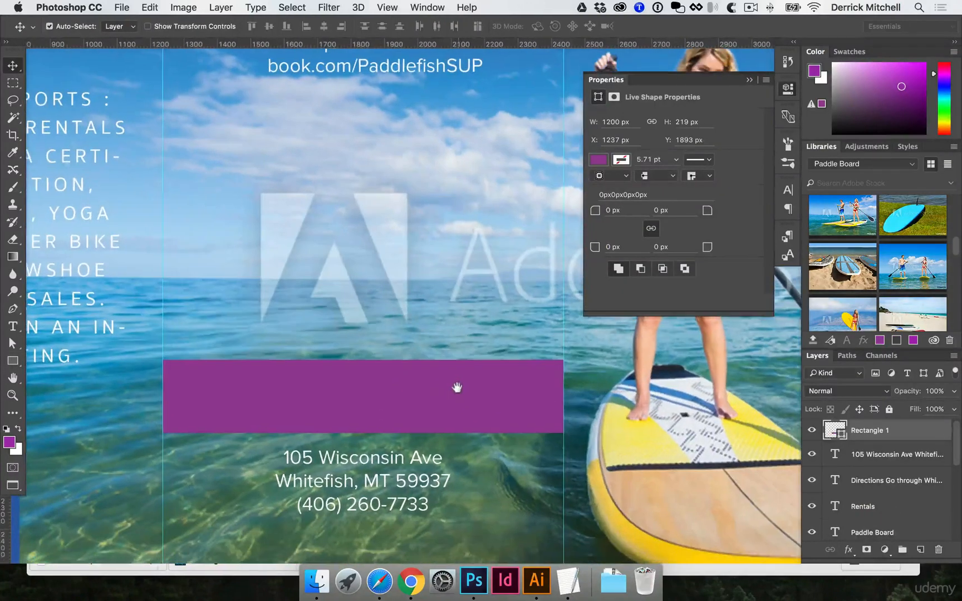
Center the address text horizontally on the rectangle, then delete the rectangle.
shift+click(377, 461)
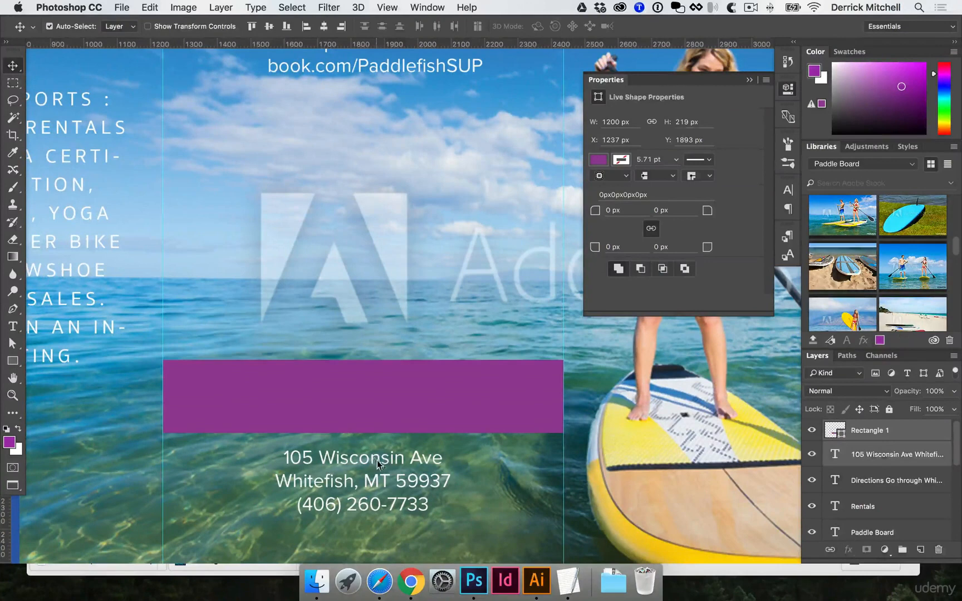
click(328, 28)
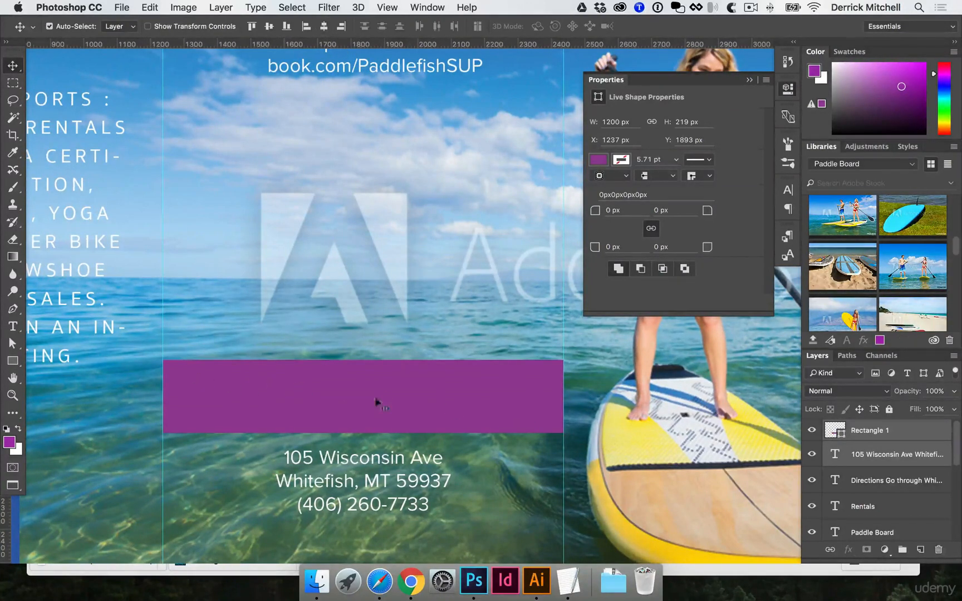
drag(393, 466, 451, 405)
shift+click(451, 405)
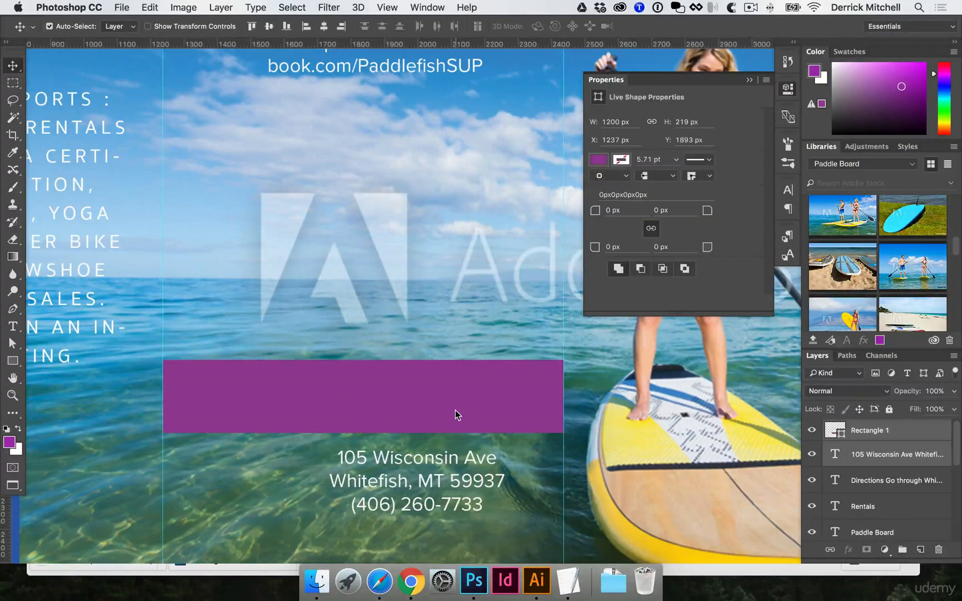
click(323, 28)
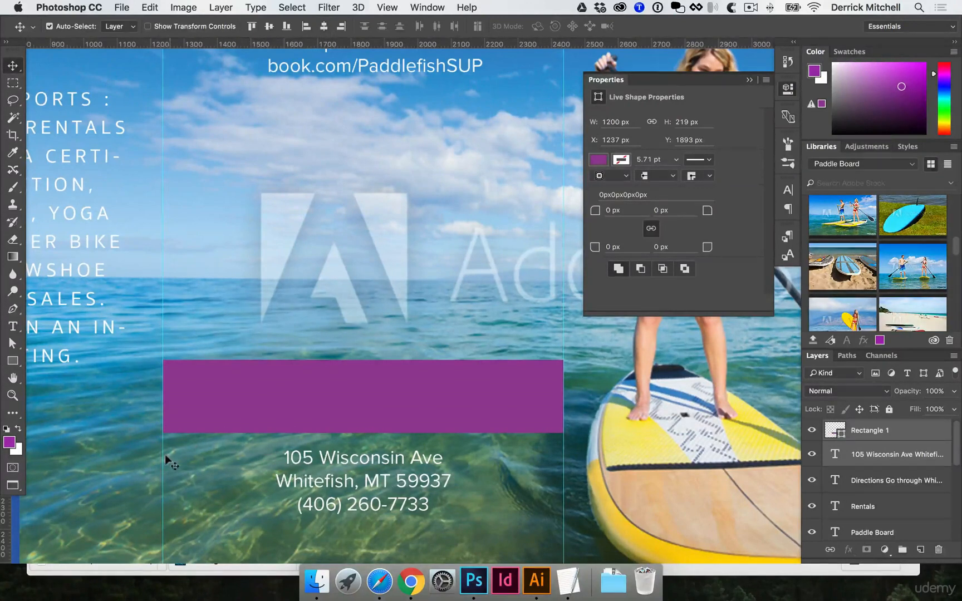
click(508, 492)
click(483, 393)
key(Delete)
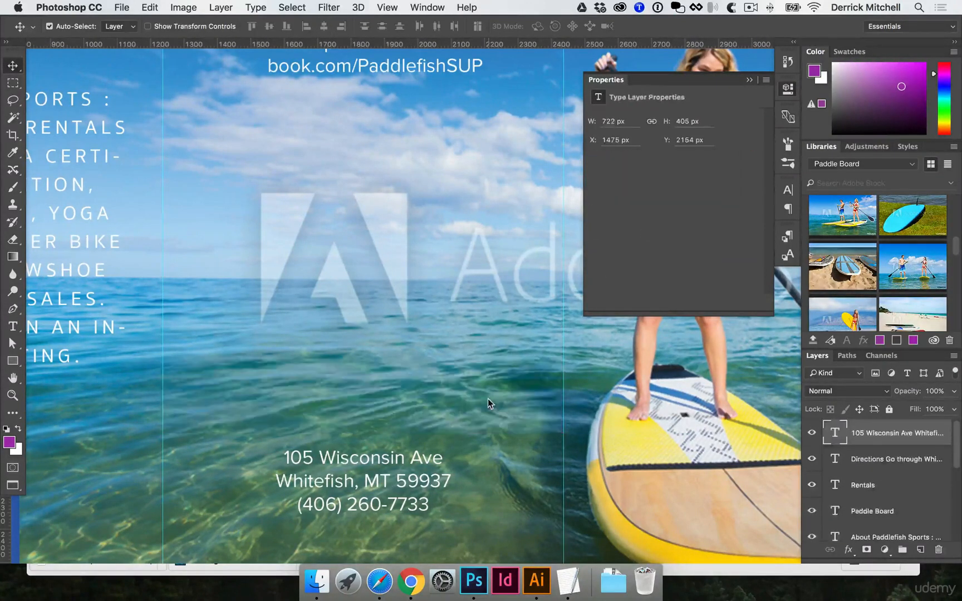
Move the address text slightly lower in the middle panel.
key(super+minus)
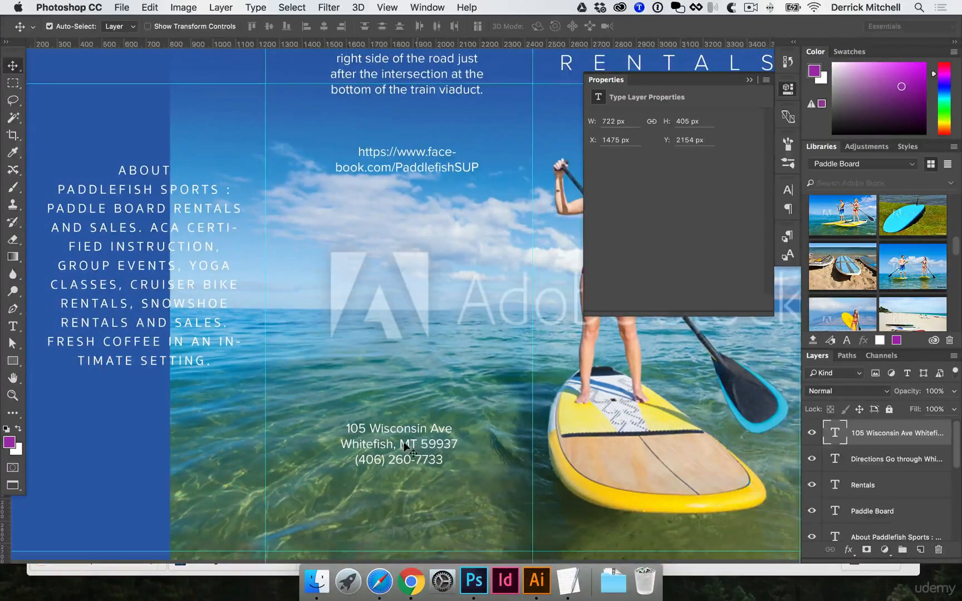
drag(406, 445, 409, 476)
Cut the Facebook URL lines out of the Directions text block.
click(415, 161)
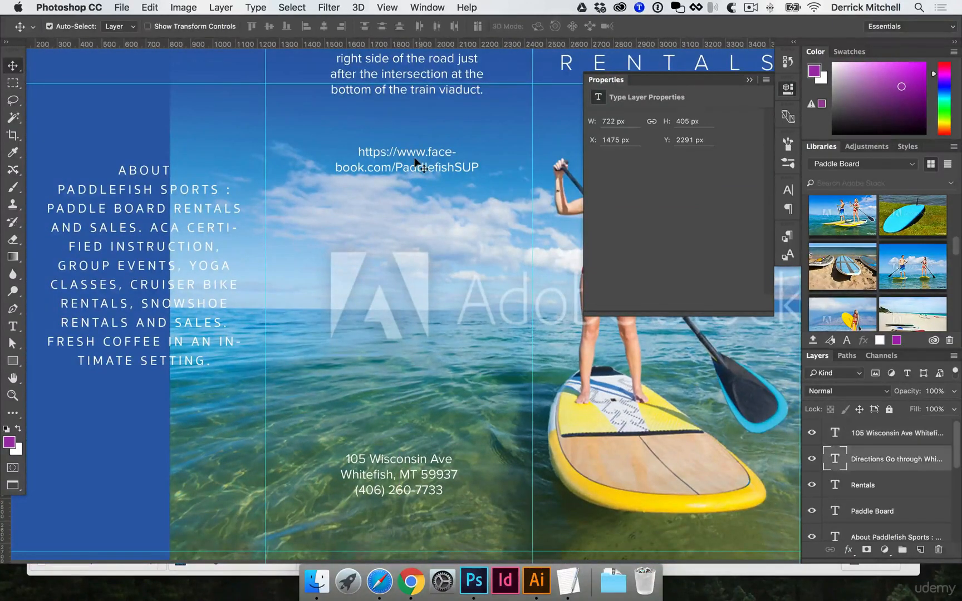
key(t)
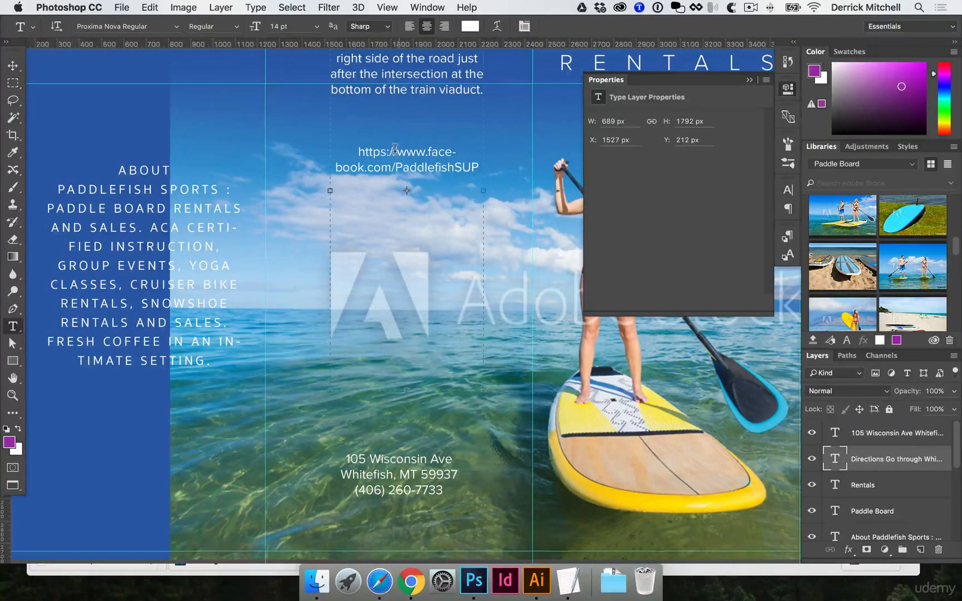
click(393, 149)
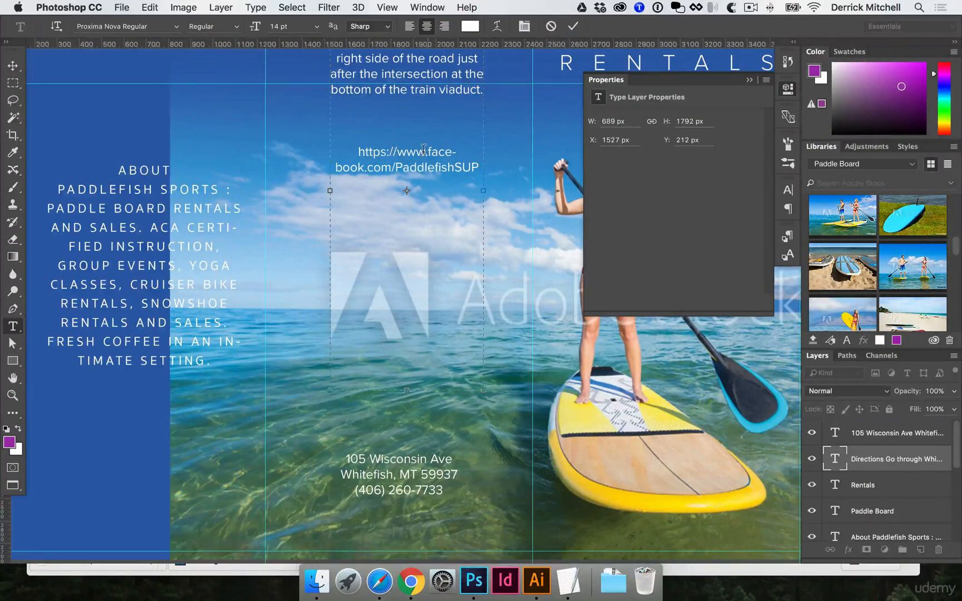
drag(426, 150, 476, 157)
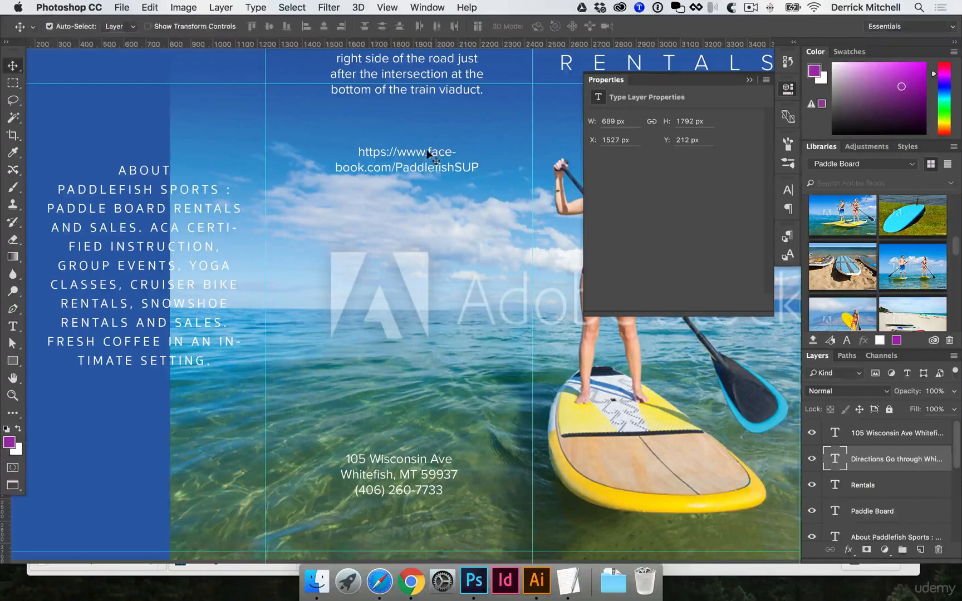
key(super+a)
key(super+x)
key(super+Return)
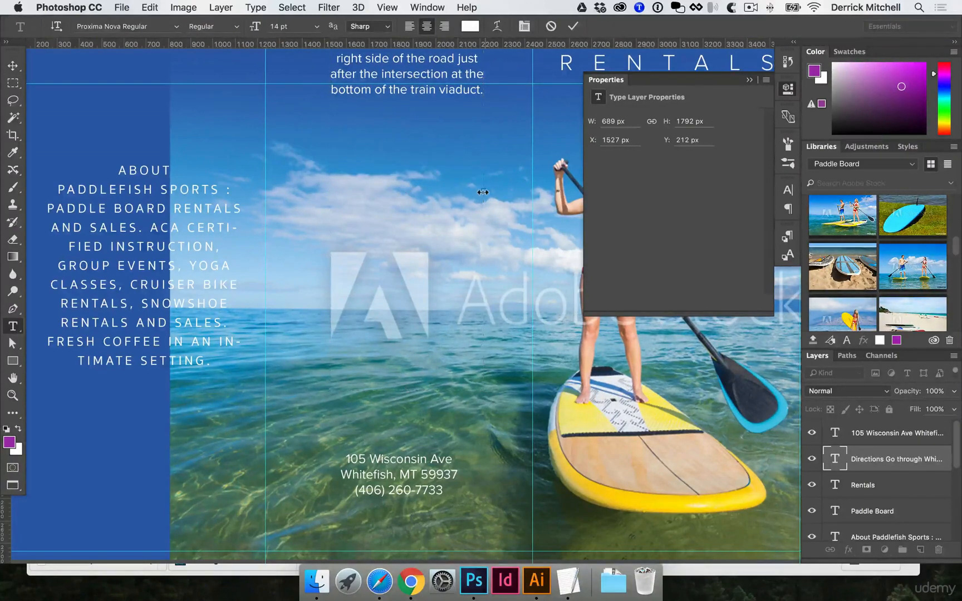
Paste the Facebook URL as a new text layer below the address as facebook.com/PaddlefishSUP.
drag(399, 324, 399, 193)
key(v)
drag(402, 330, 415, 365)
key(t)
click(414, 369)
key(super+a)
key(super+v)
key(super+Return)
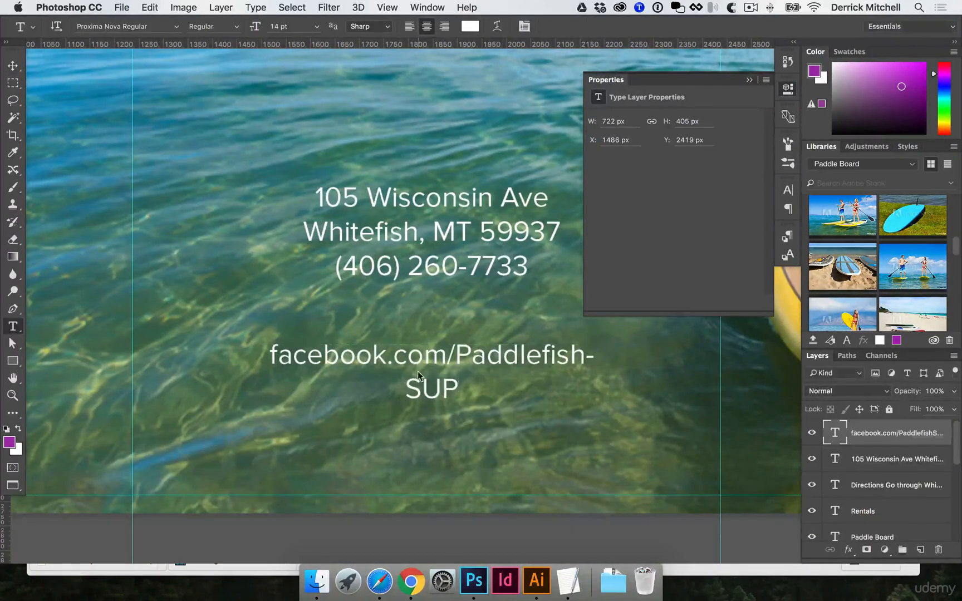
Widen the Facebook URL text box so the URL fits on one line.
click(426, 347)
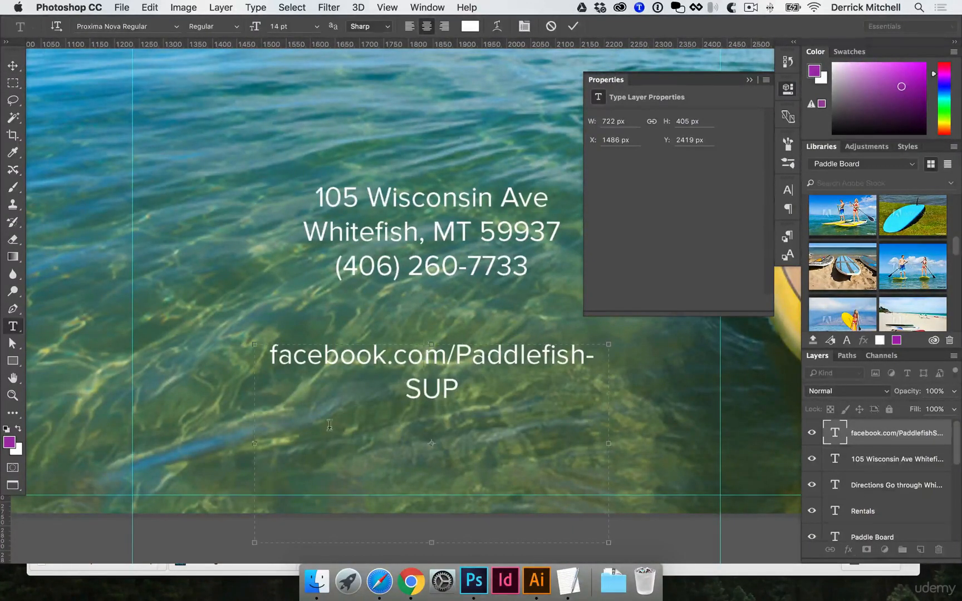
drag(254, 443, 212, 442)
scroll(213, 442, up, 5)
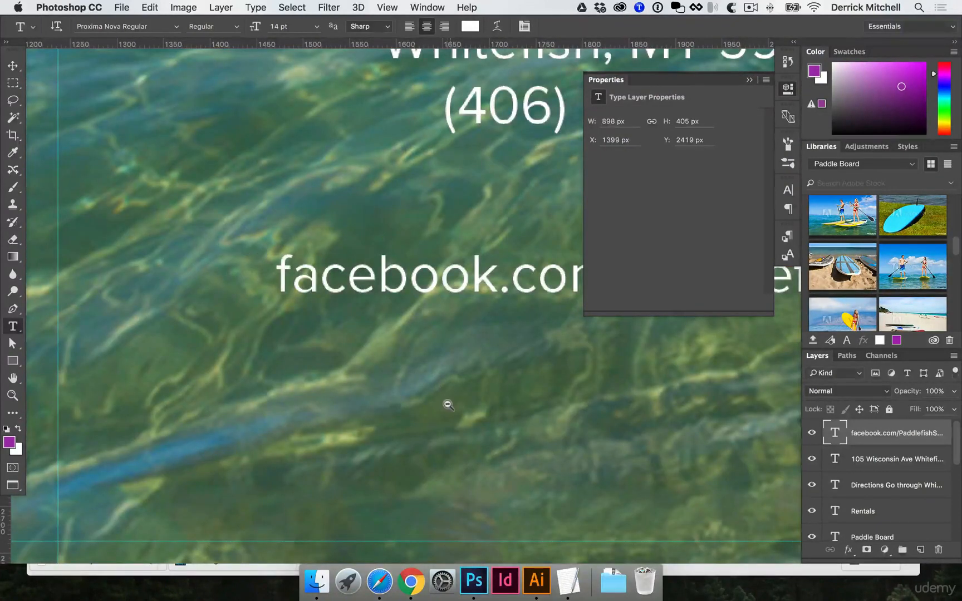
scroll(446, 403, down, 6)
scroll(432, 362, down, 3)
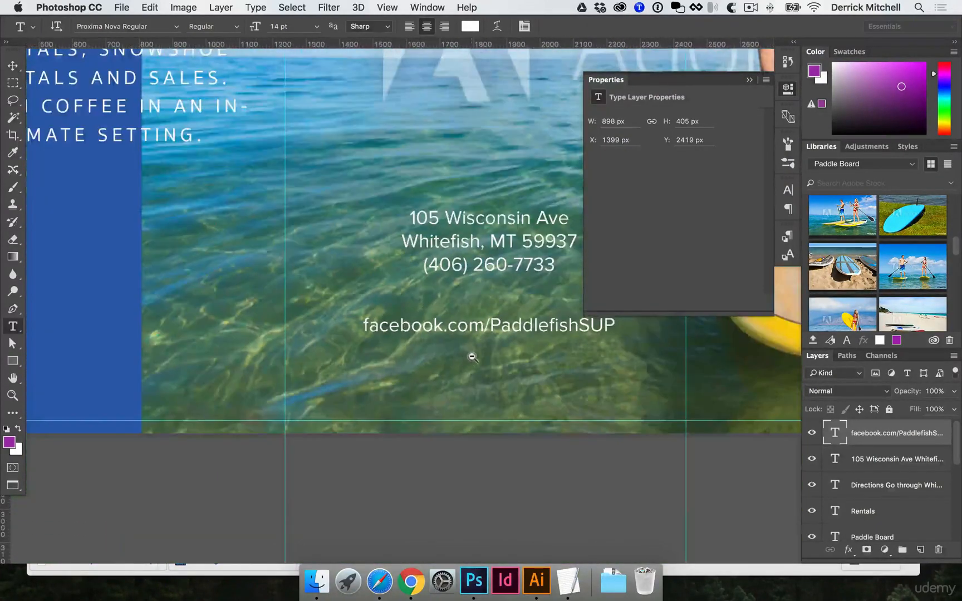
click(486, 324)
drag(481, 453, 401, 391)
key(super+Return)
key(v)
Lower the Facebook URL and the address text slightly to space them within the middle panel.
click(788, 91)
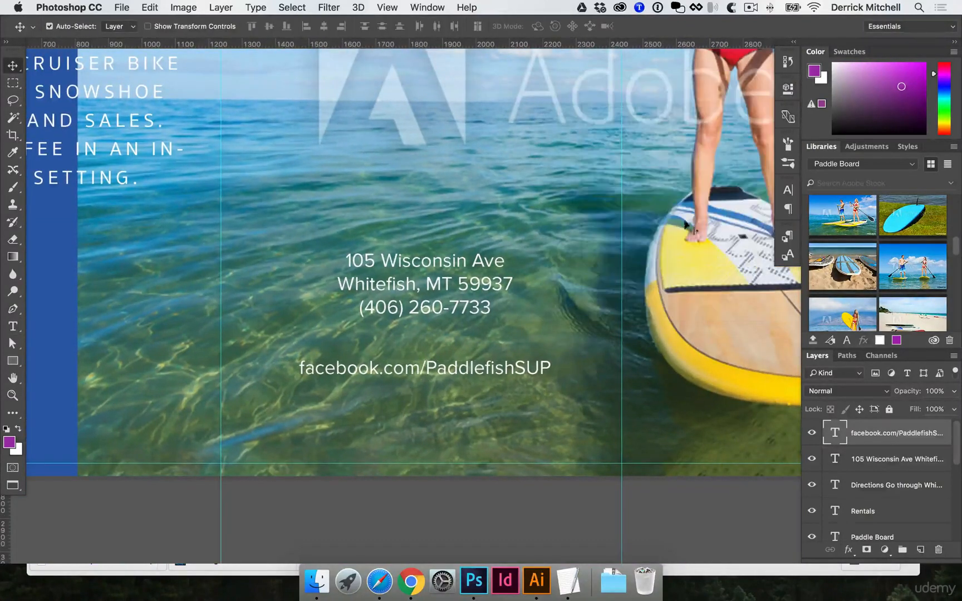
drag(487, 367, 489, 394)
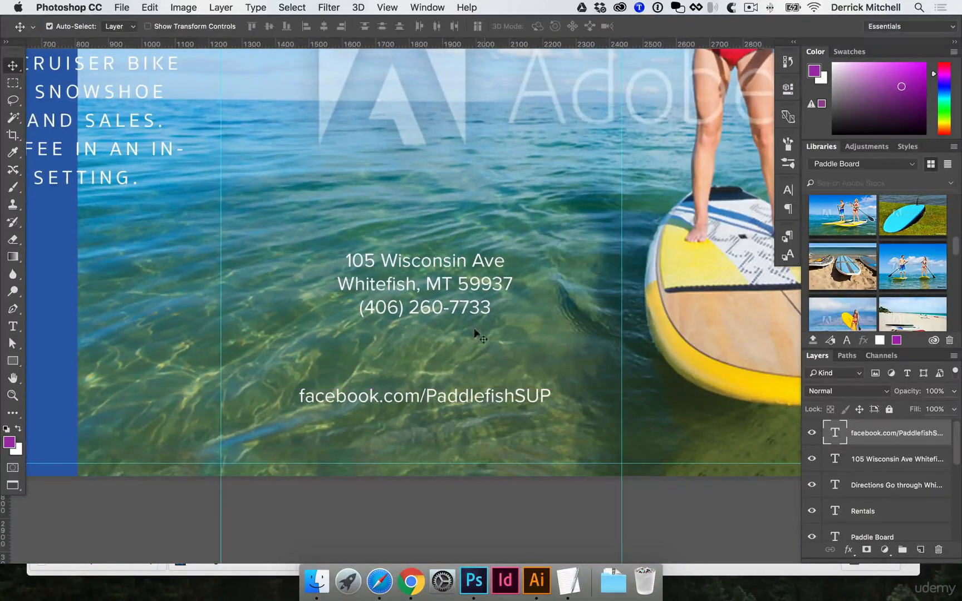
click(461, 301)
drag(461, 301, 461, 314)
key(super+minus)
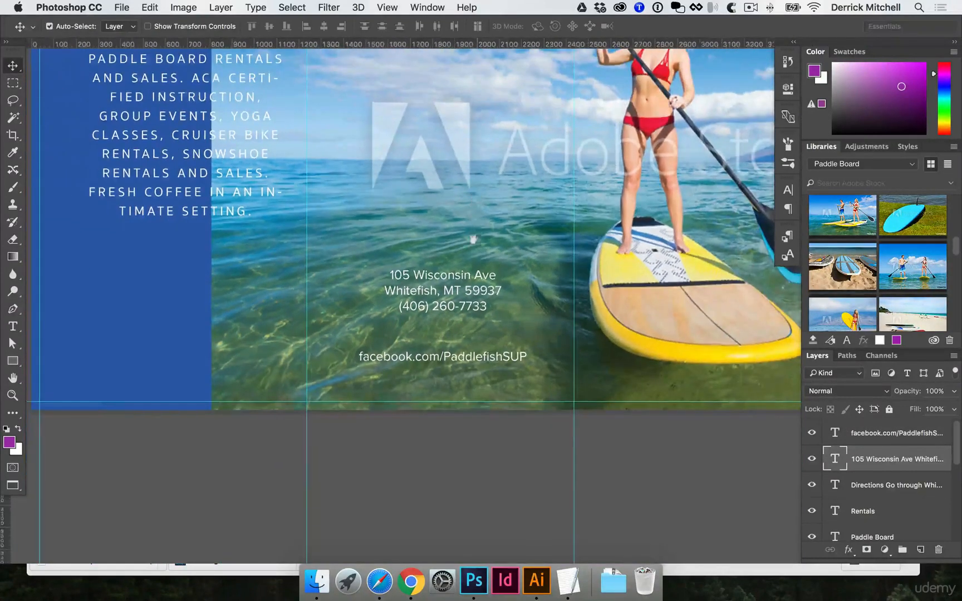
drag(474, 196, 475, 286)
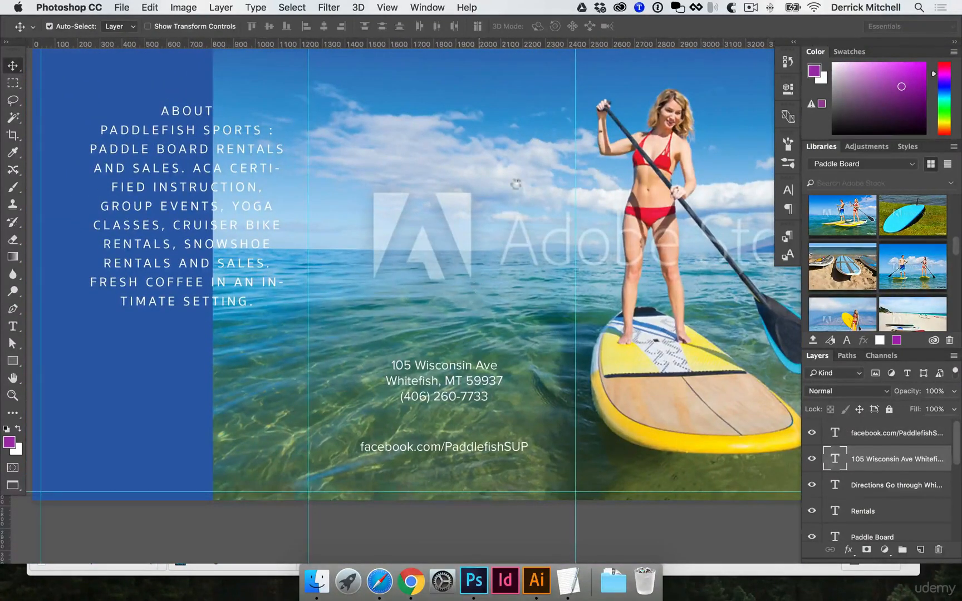
Set the foreground colour to dark blue 13376f, sampled from the panel's blue, and fill the Directions text with it.
drag(512, 147, 505, 258)
drag(450, 92, 448, 241)
key(super+minus)
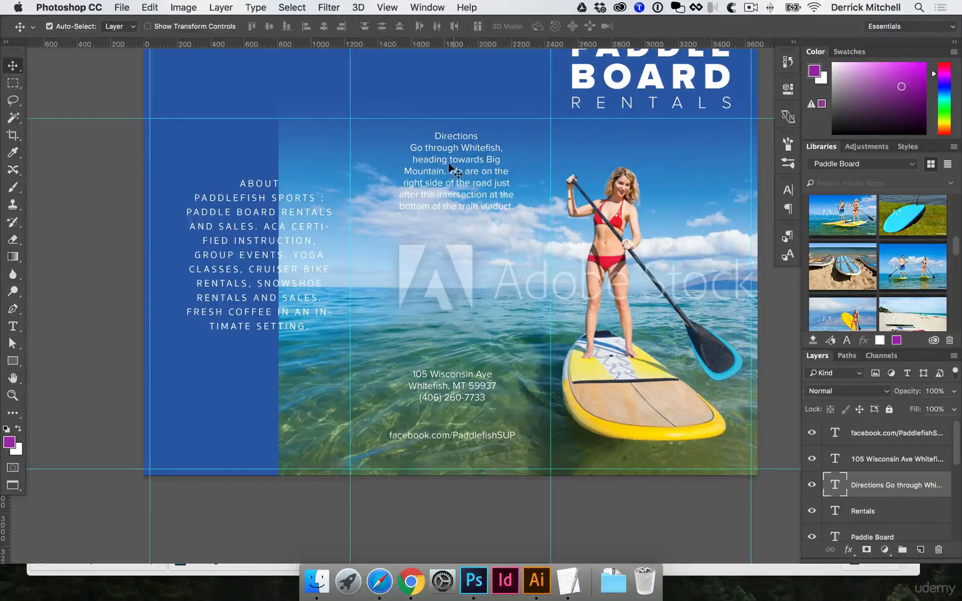
key(i)
click(419, 77)
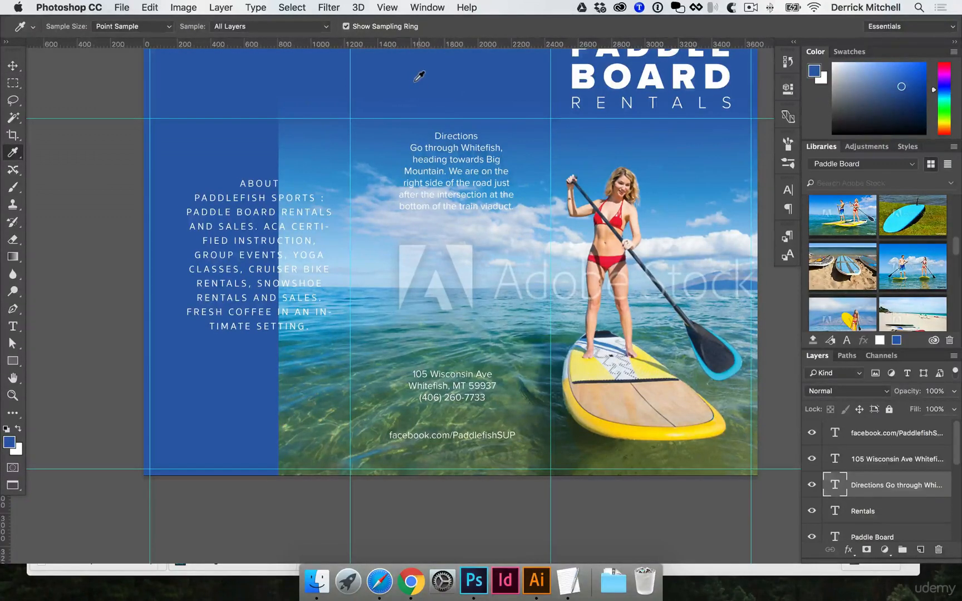
click(8, 441)
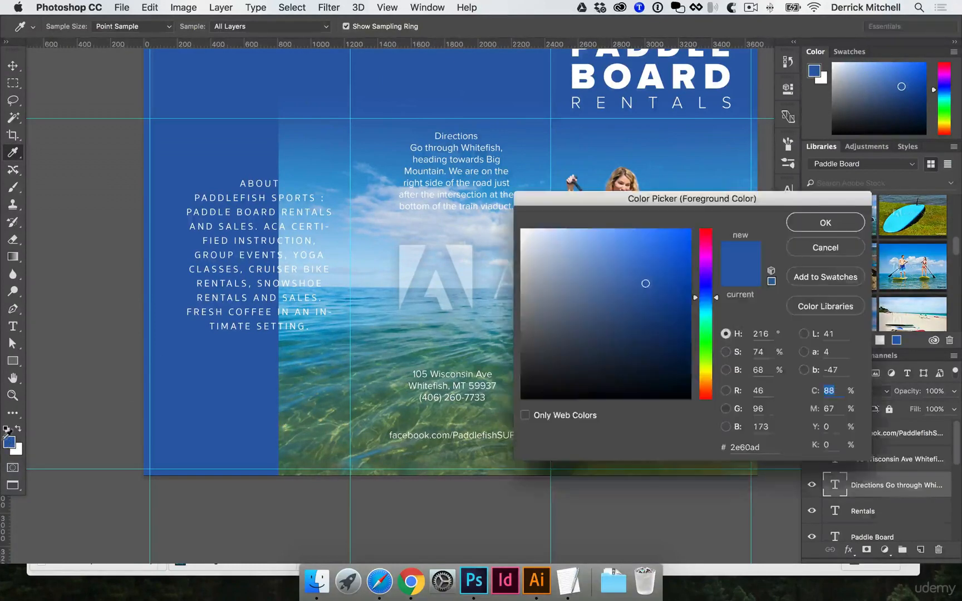
click(660, 323)
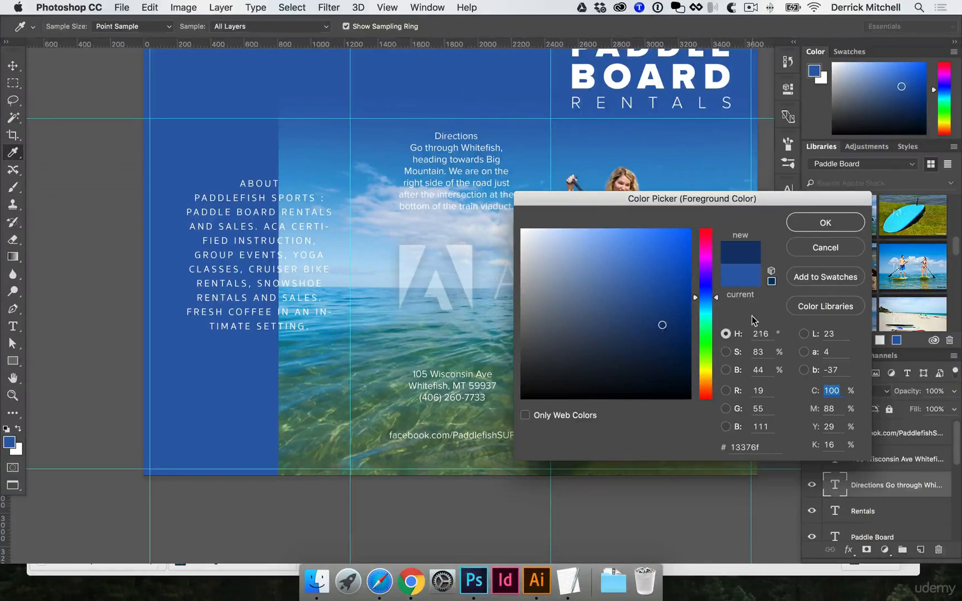
key(Return)
key(v)
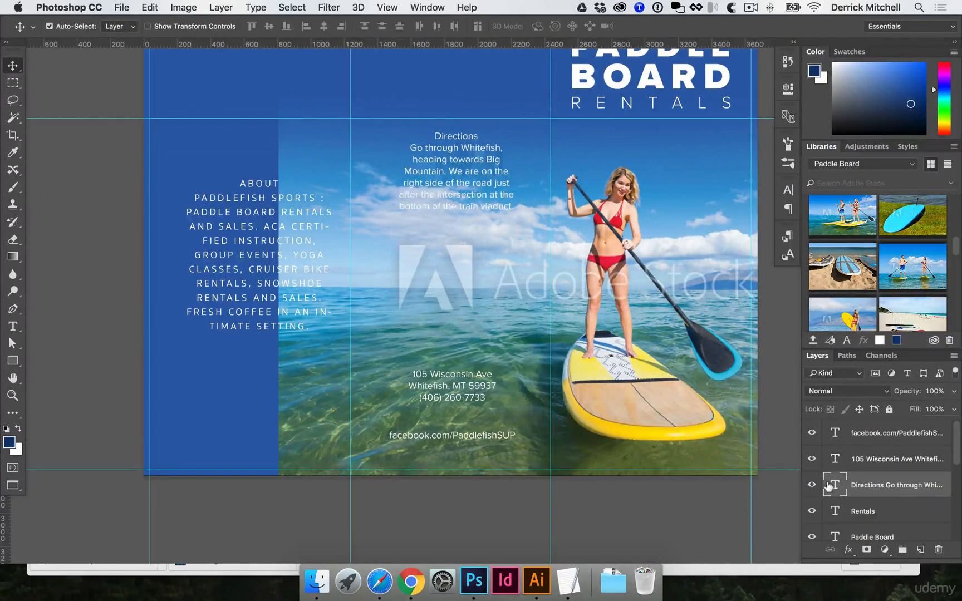
key(alt+BackSpace)
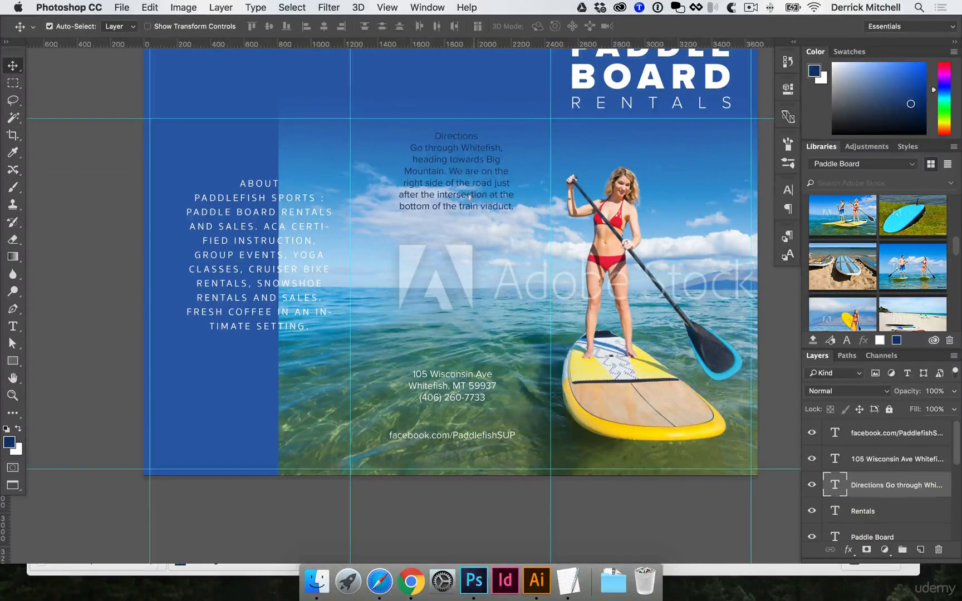
Move the Directions text block lower in the middle panel and widen its text box.
drag(478, 184, 478, 252)
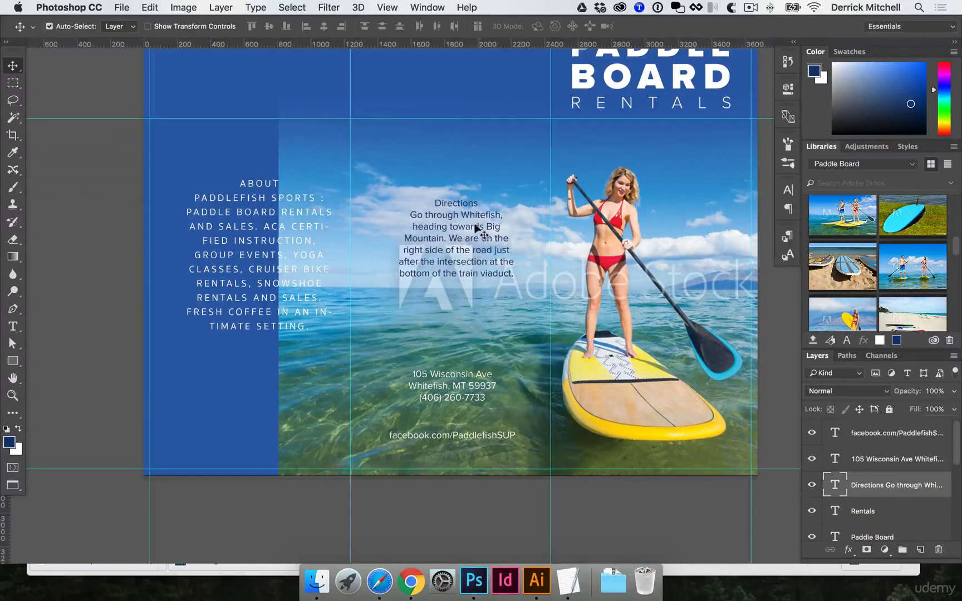
key(t)
click(466, 242)
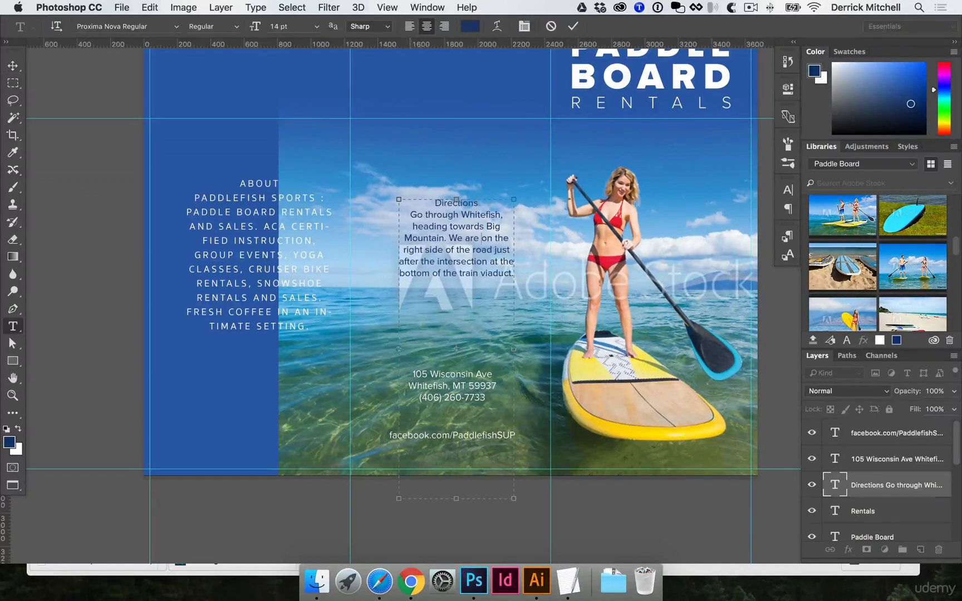
drag(399, 498, 389, 468)
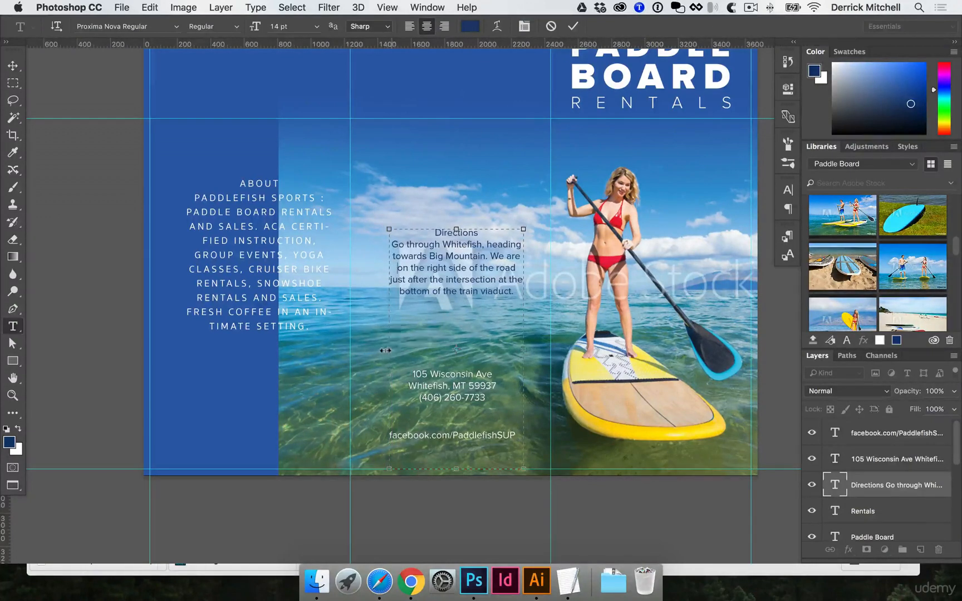
drag(385, 350, 378, 349)
key(super+Return)
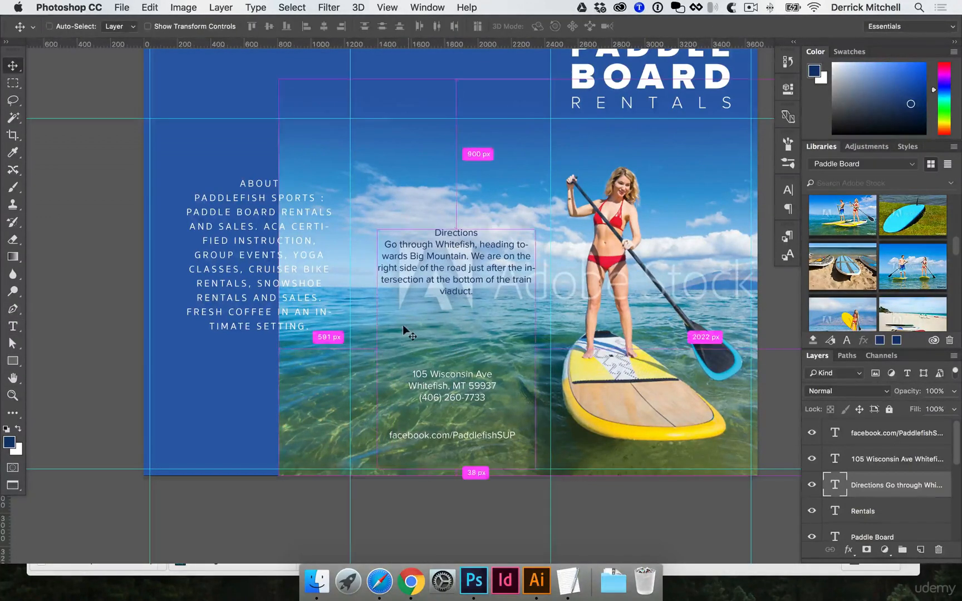
Center the Directions text horizontally on the canvas and nudge it upward.
key(super+a)
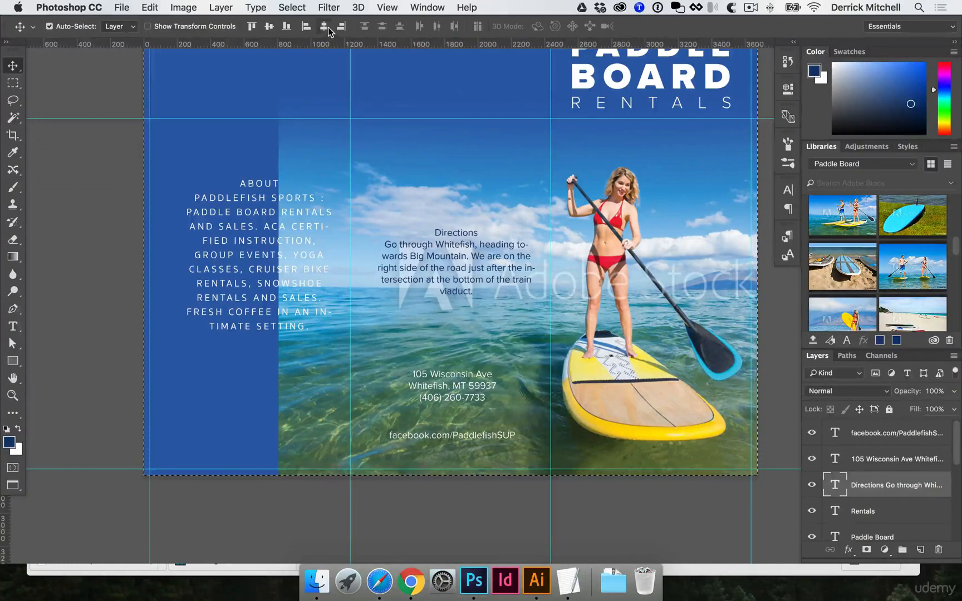
click(324, 27)
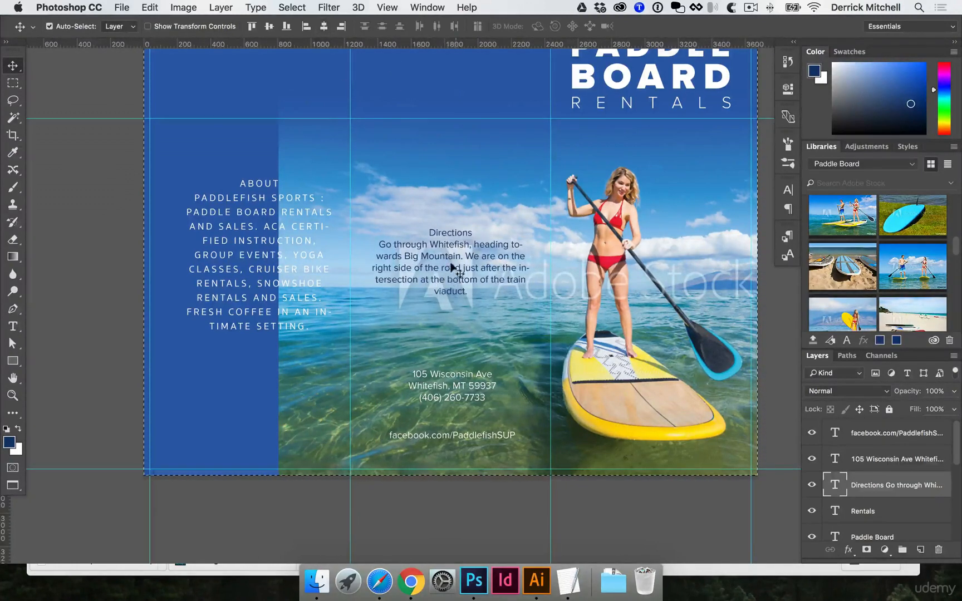
drag(454, 271, 454, 234)
key(super+d)
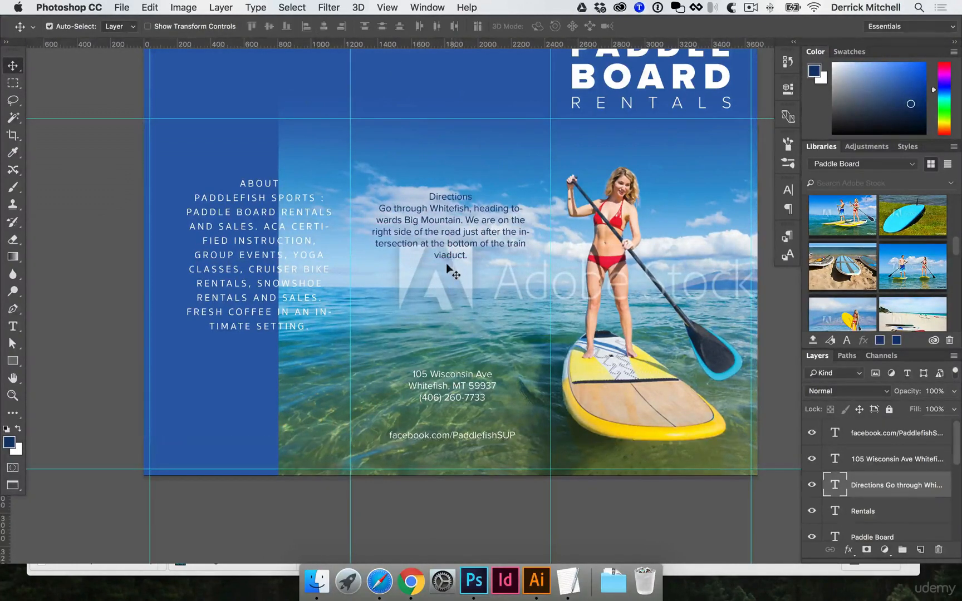
Left-align the Directions paragraph and set its body lines to 12 pt.
double_click(454, 230)
key(super+a)
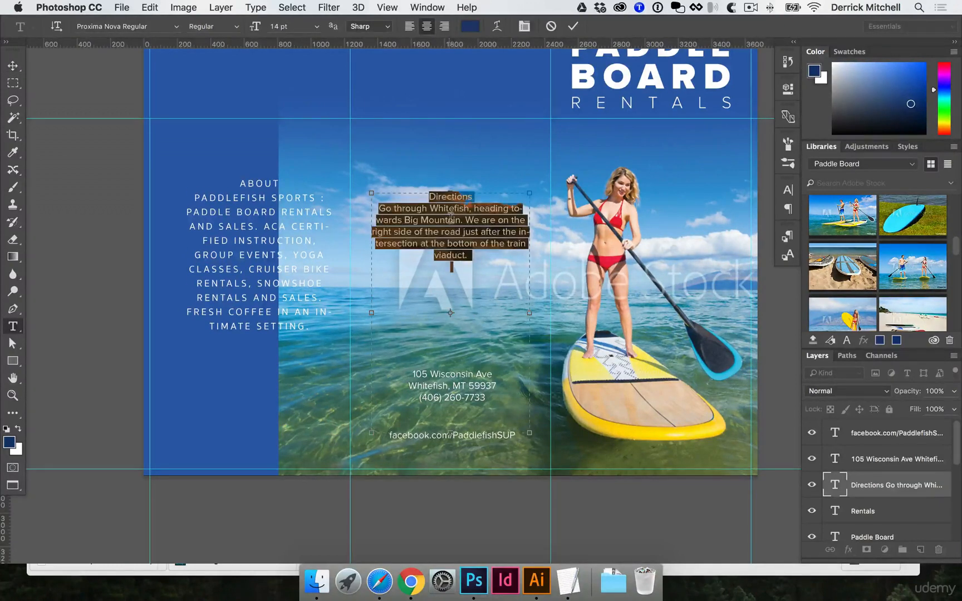
click(791, 211)
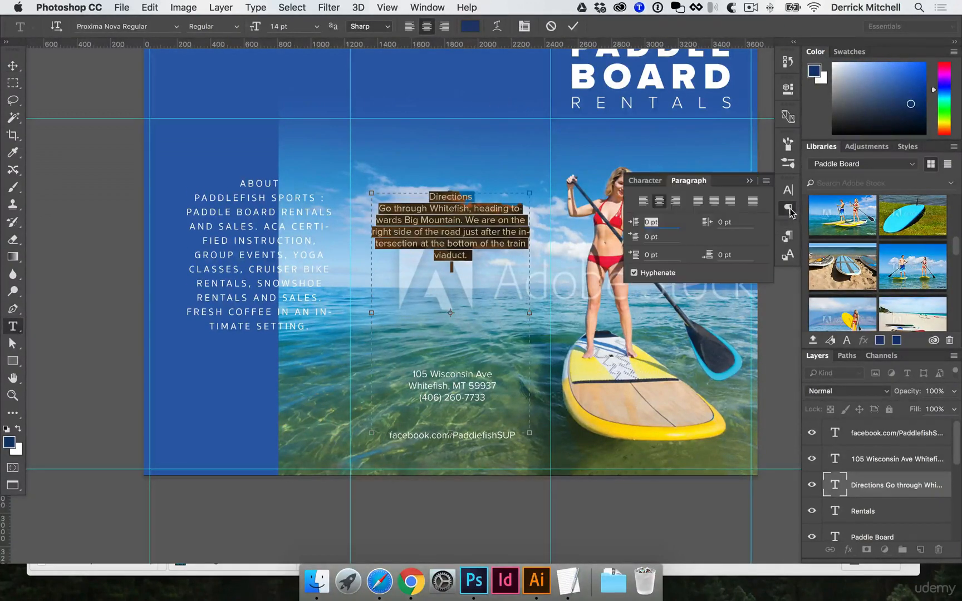
click(641, 202)
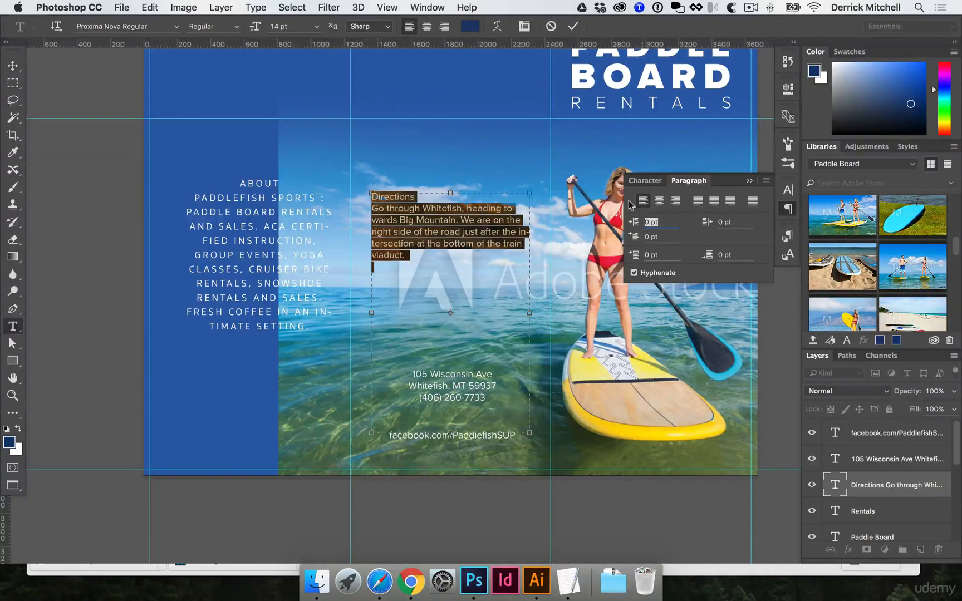
click(454, 230)
drag(411, 255, 352, 209)
drag(288, 26, 194, 11)
text(12)
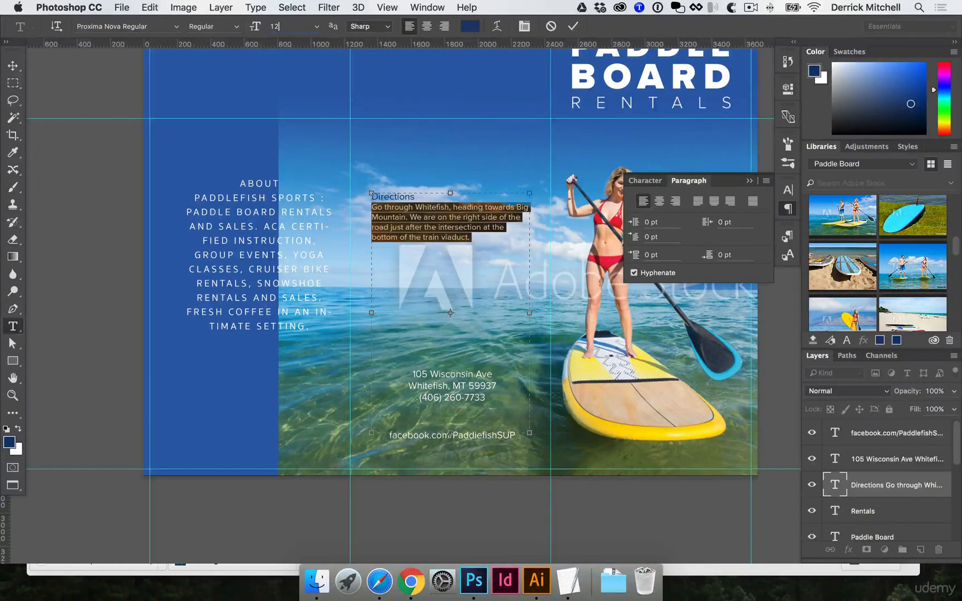
key(super+Return)
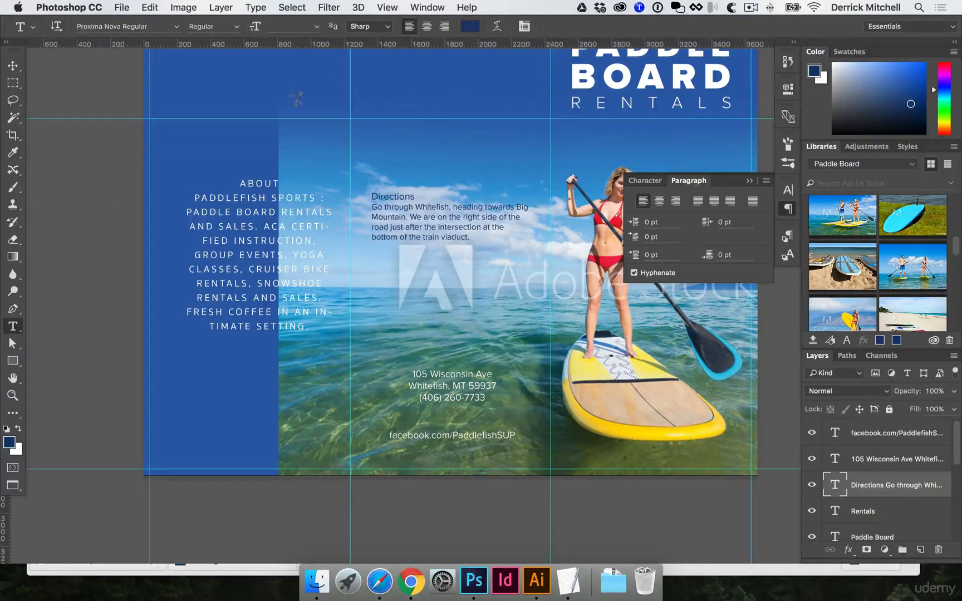
Set the Directions heading to Proxima Nova Extrabold.
double_click(379, 195)
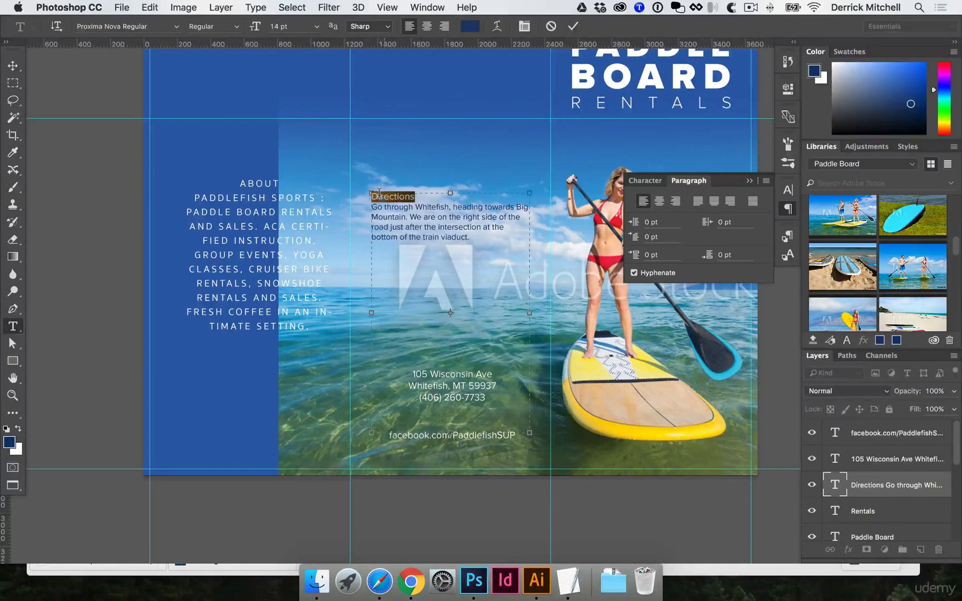
click(177, 26)
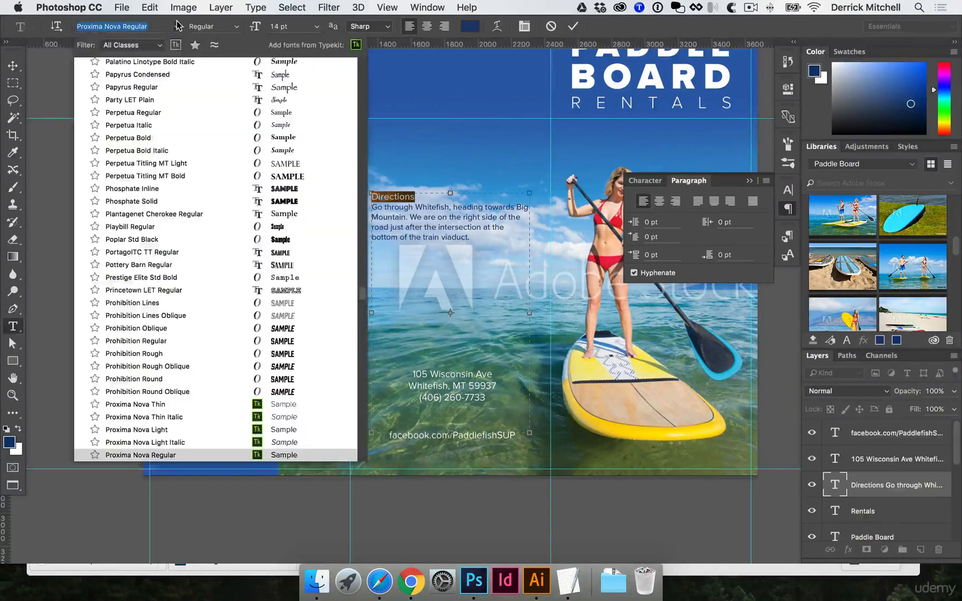
click(238, 27)
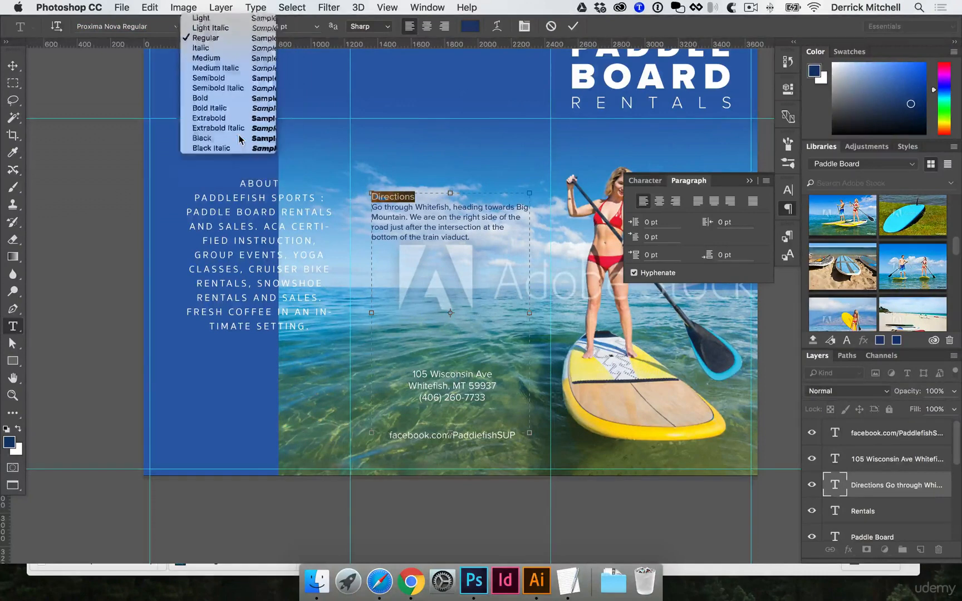
click(238, 135)
key(super+Return)
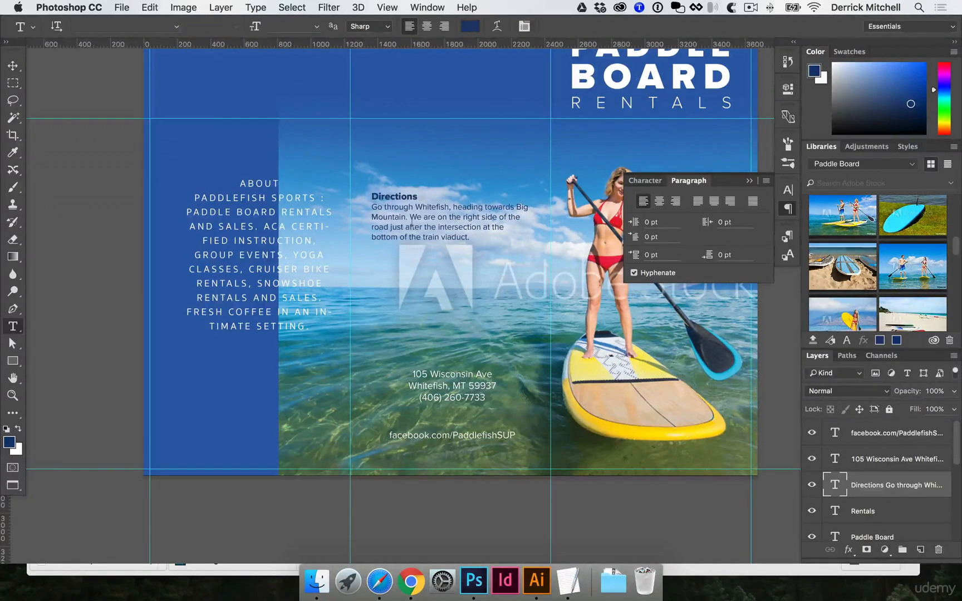
Make the Directions heading all caps and increase its letter tracking.
double_click(395, 196)
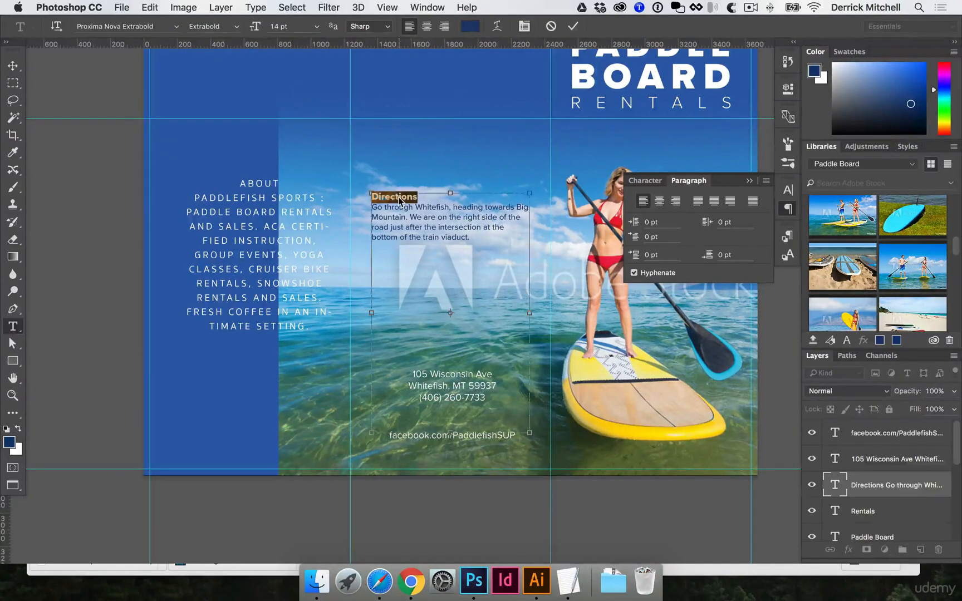
key(super+shift+k)
key(alt+Right)
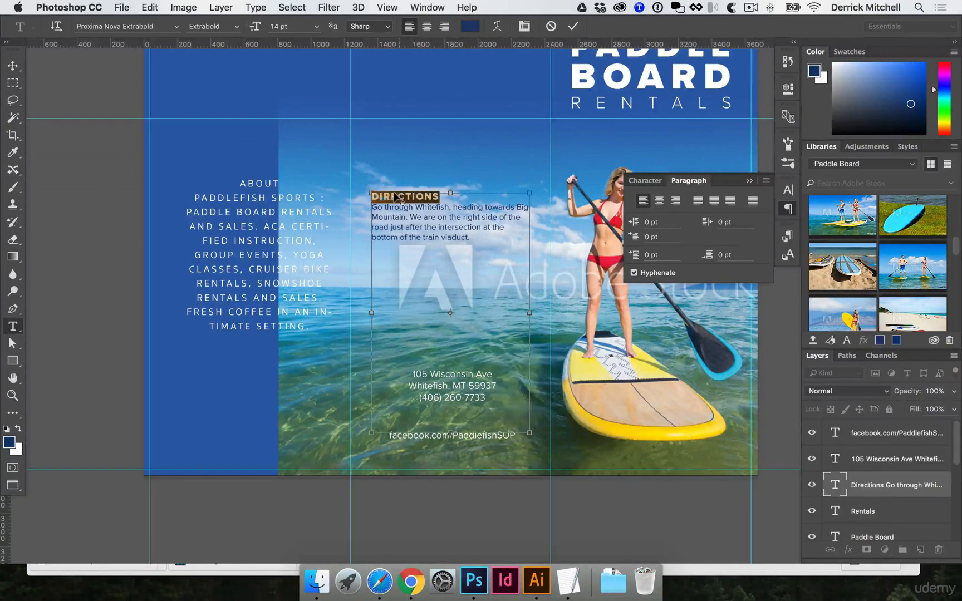
key(super+Return)
key(v)
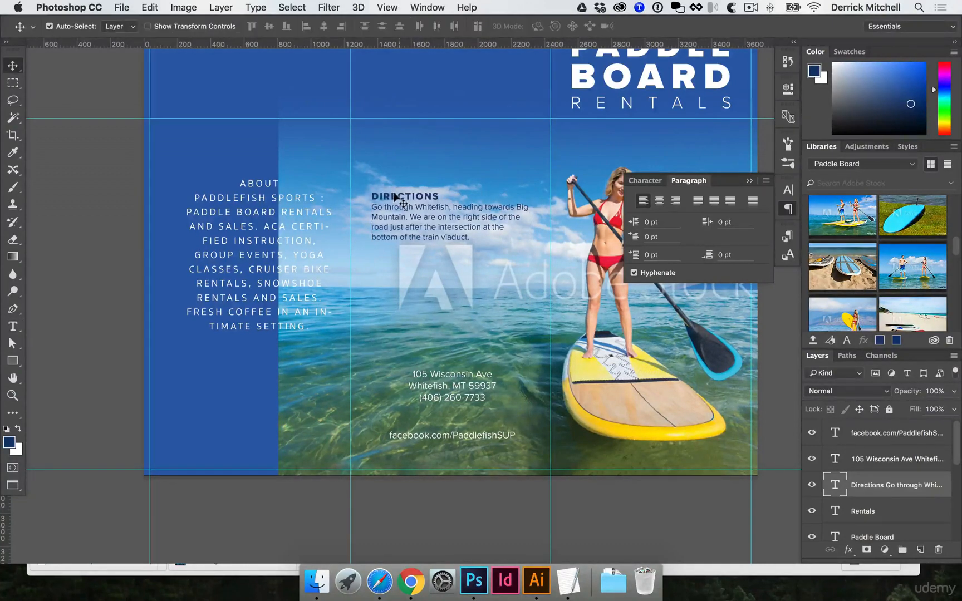
Move the Directions text down slightly and narrow its text box so the lines rewrap.
mouse_move(398, 200)
mouse_down()
mouse_move(399, 162)
mouse_move(398, 219)
mouse_up()
double_click(415, 226)
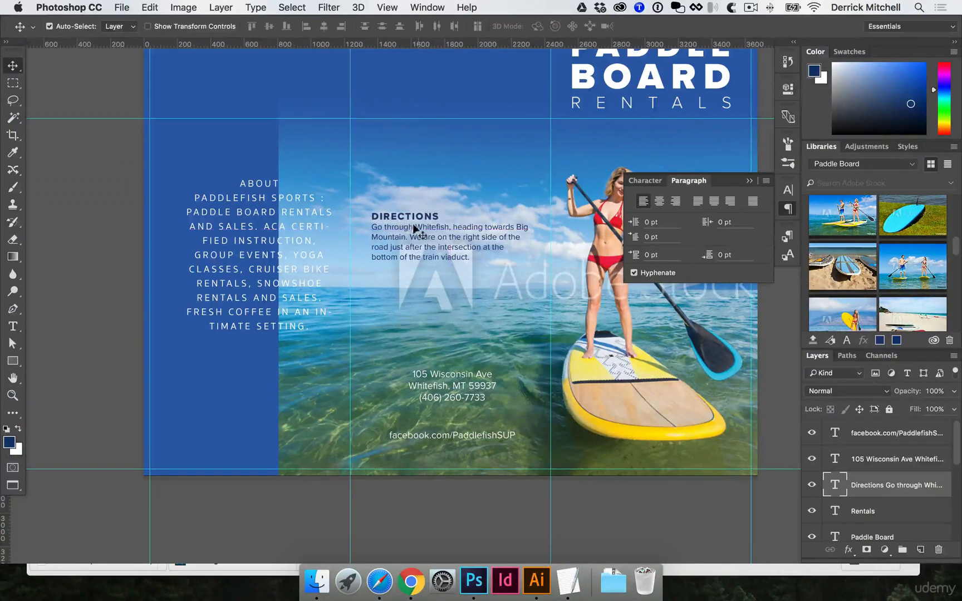
drag(529, 335, 520, 335)
key(super+Return)
key(v)
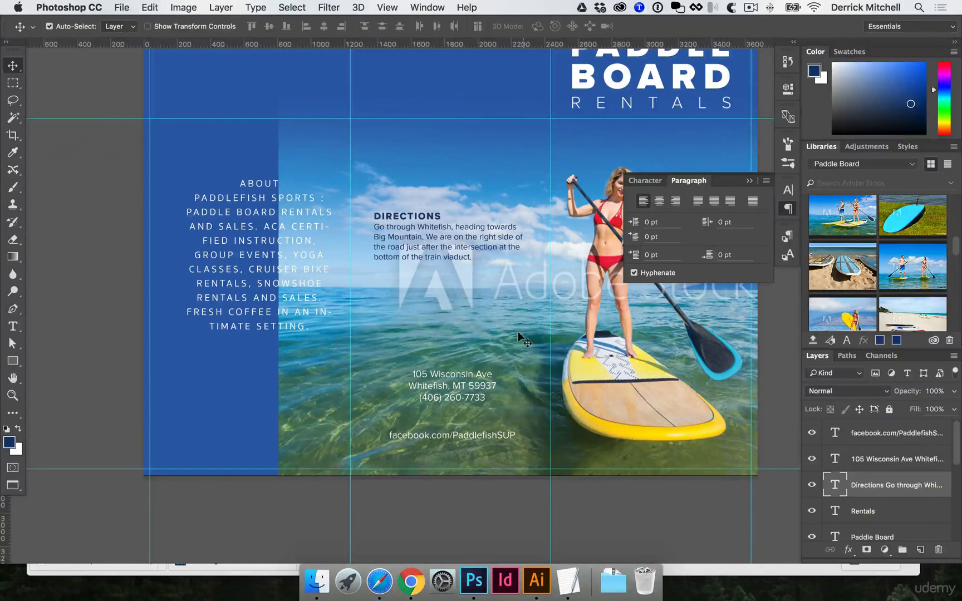
Draw a white rectangle about 369 by 993 px over the left panel, above the blue background layer.
scroll(445, 253, left, 1)
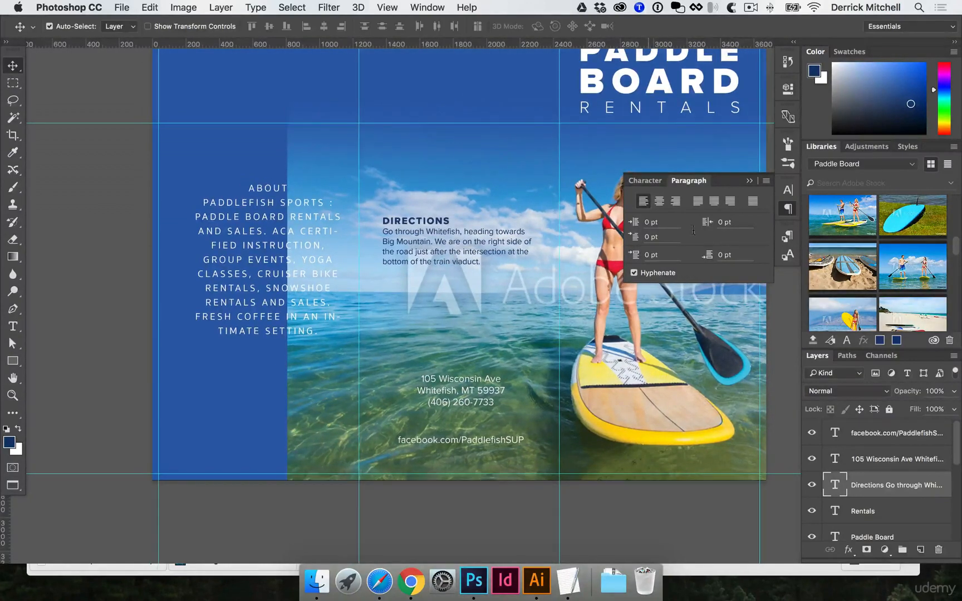
click(789, 209)
scroll(641, 190, up, 1)
scroll(640, 190, right, 1)
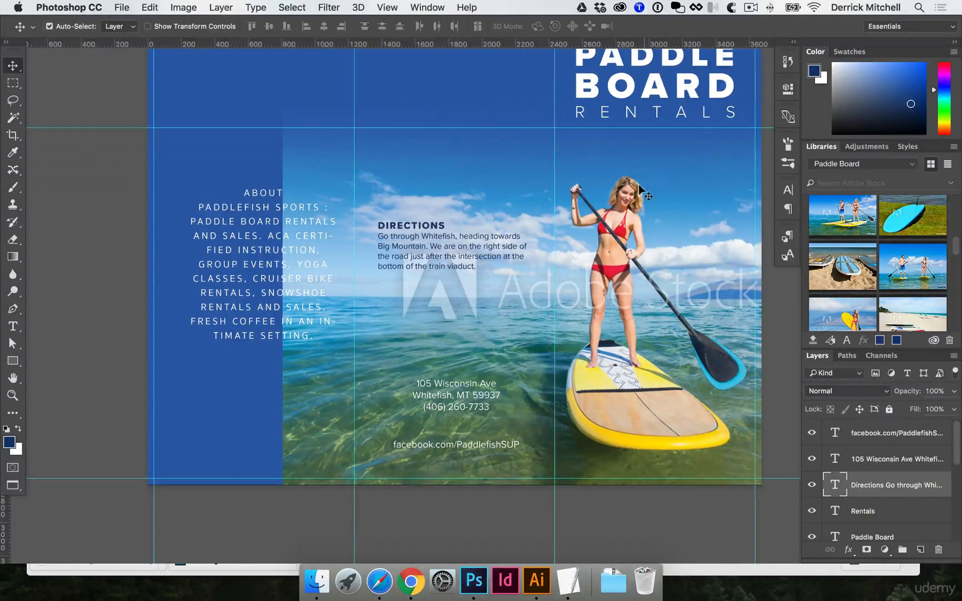
click(206, 355)
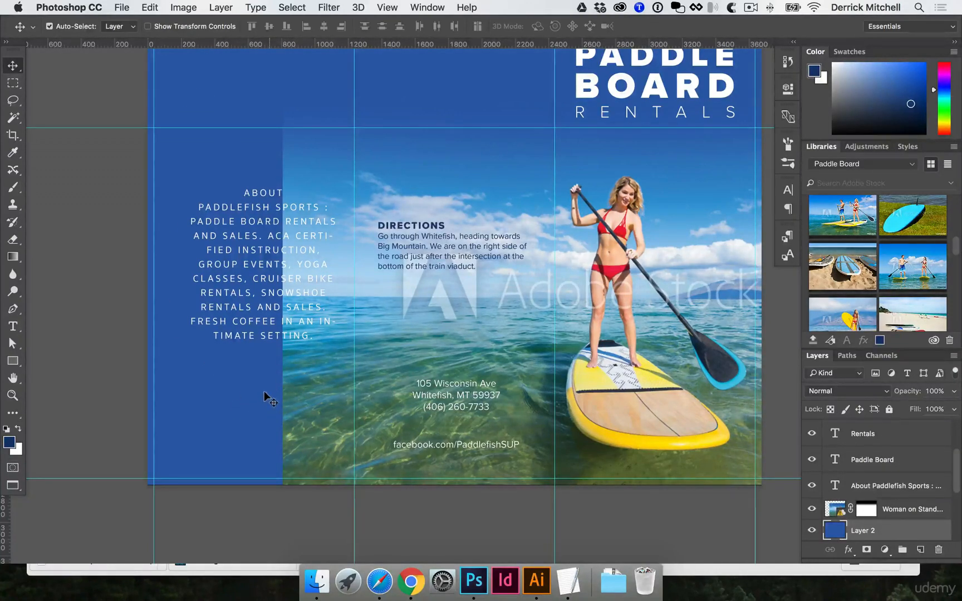
key(u)
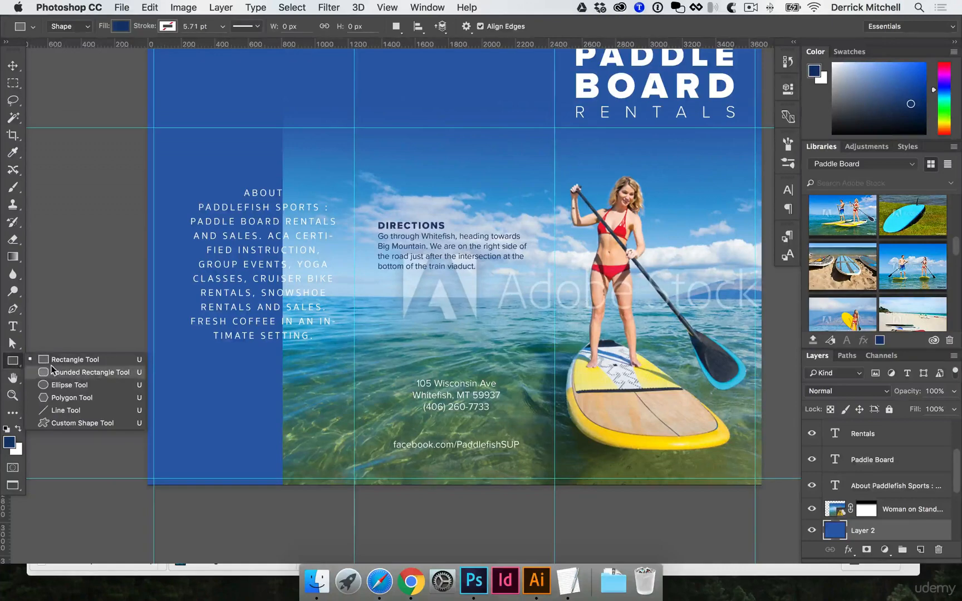
click(15, 362)
click(121, 27)
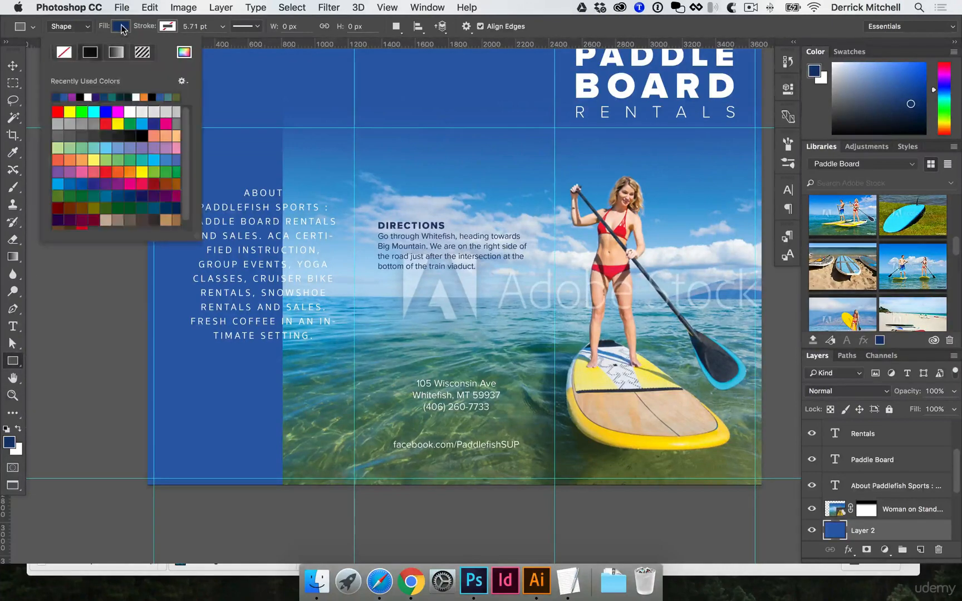
click(88, 97)
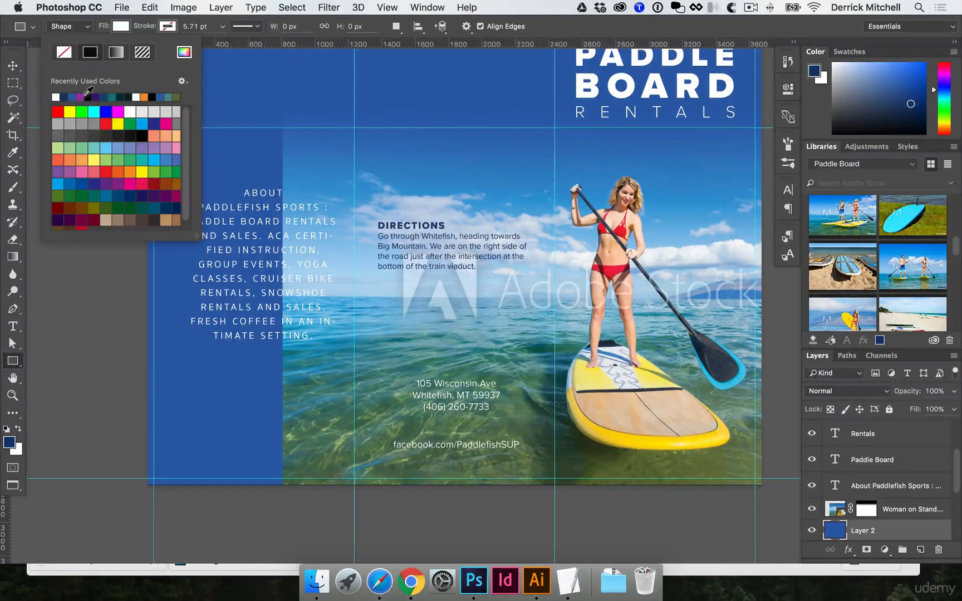
click(251, 82)
drag(252, 85, 363, 341)
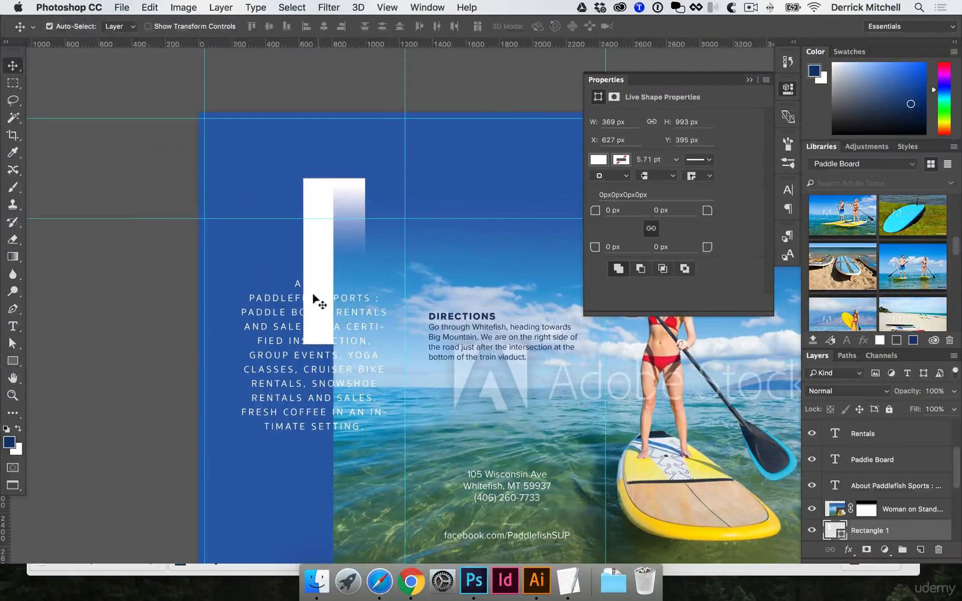
Scale the white rectangle with Free Transform so it covers the entire left panel.
key(super+t)
drag(303, 179, 198, 113)
drag(240, 194, 165, 71)
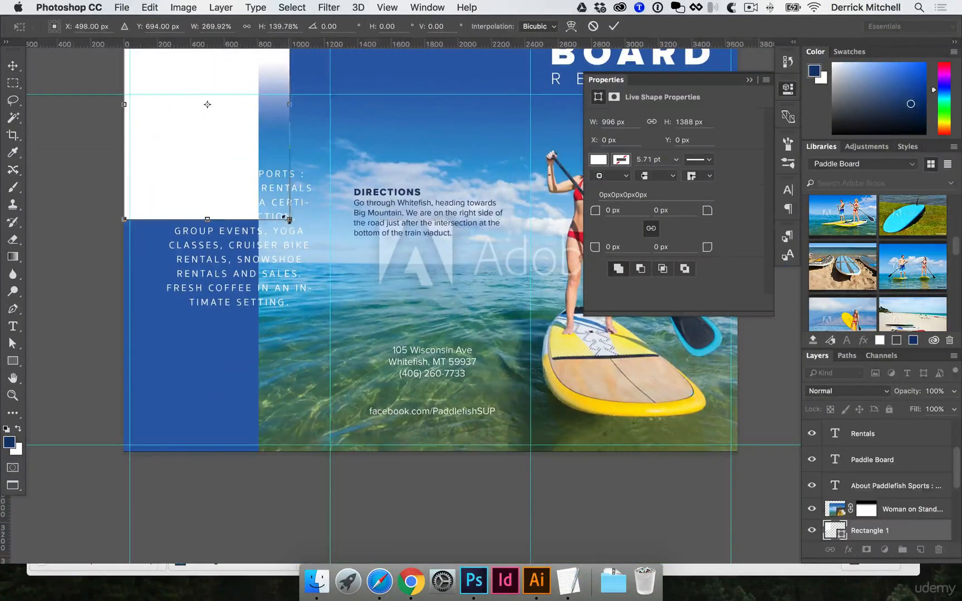
drag(290, 220, 327, 449)
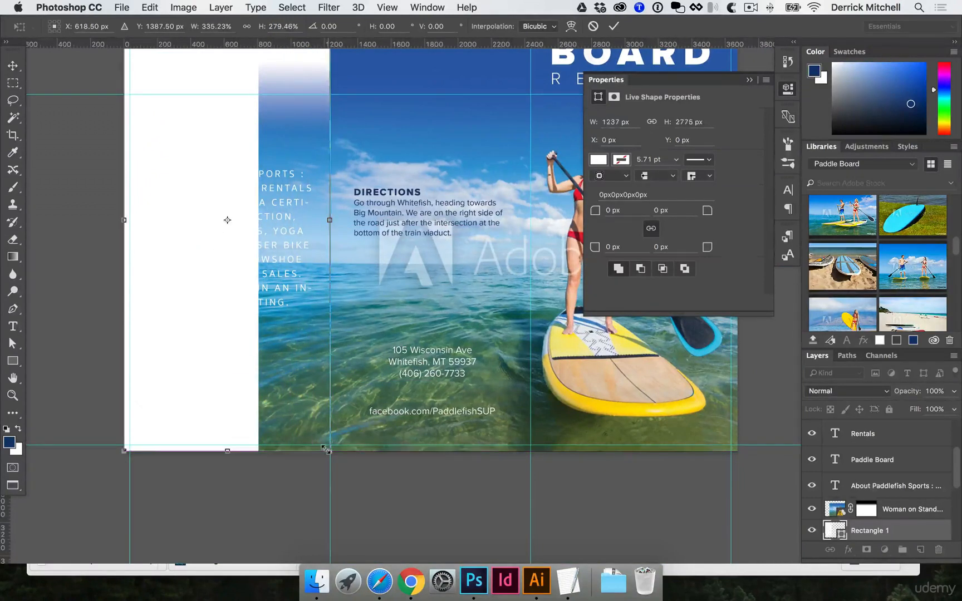
key(Return)
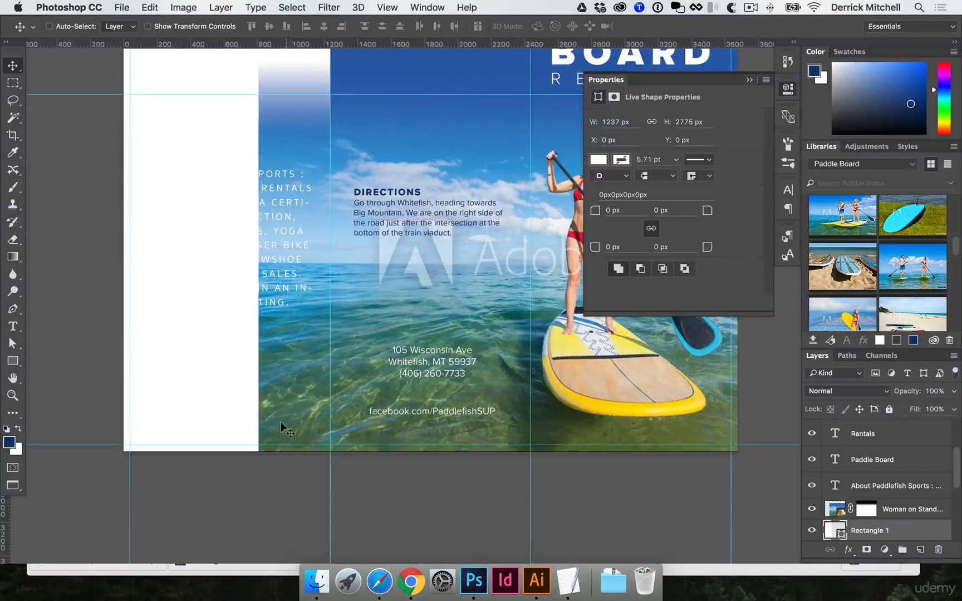
Bring the white rectangle to the front of the layer stack and place the About text layer above it.
key(super+shift+bracketright)
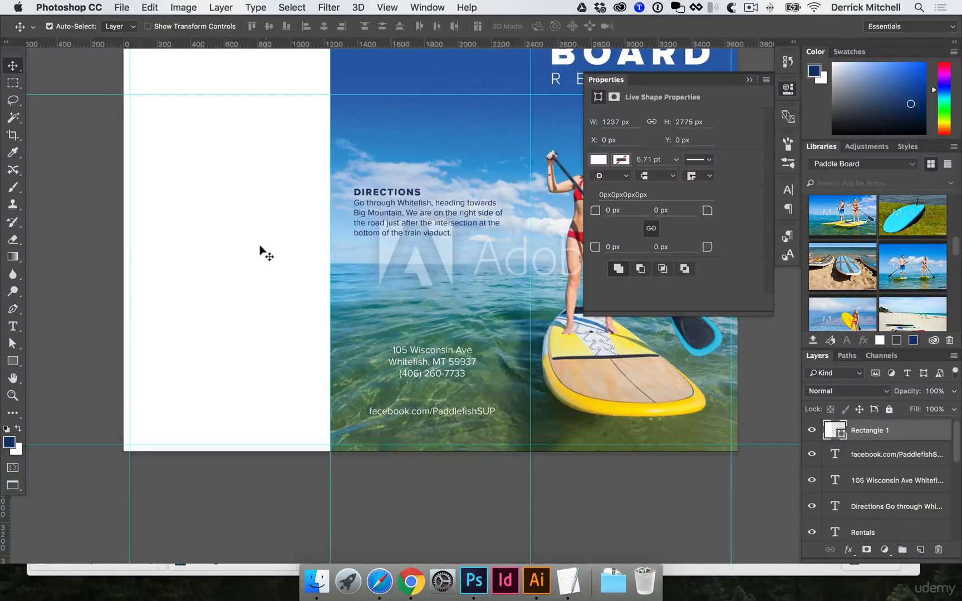
click(810, 431)
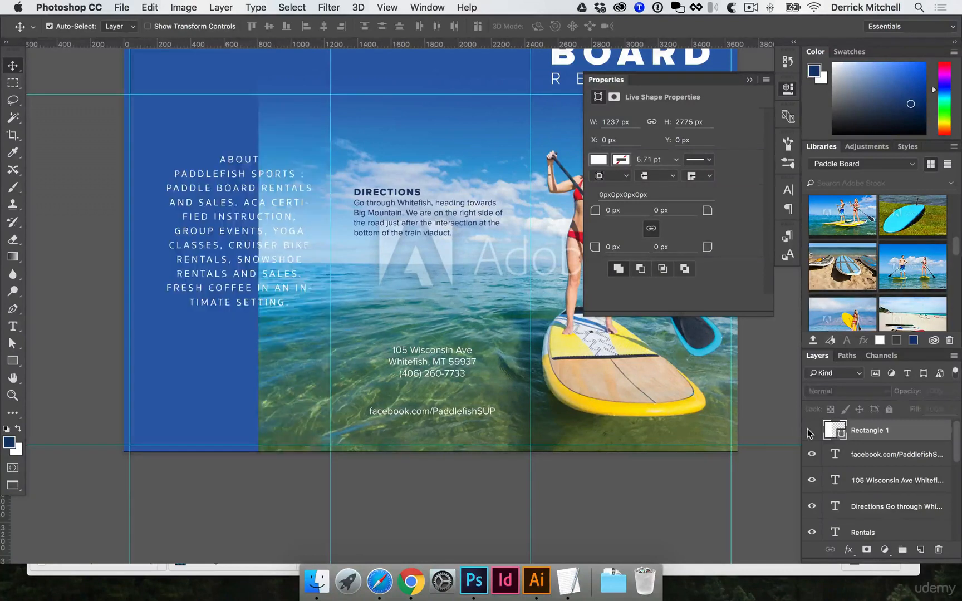
click(227, 176)
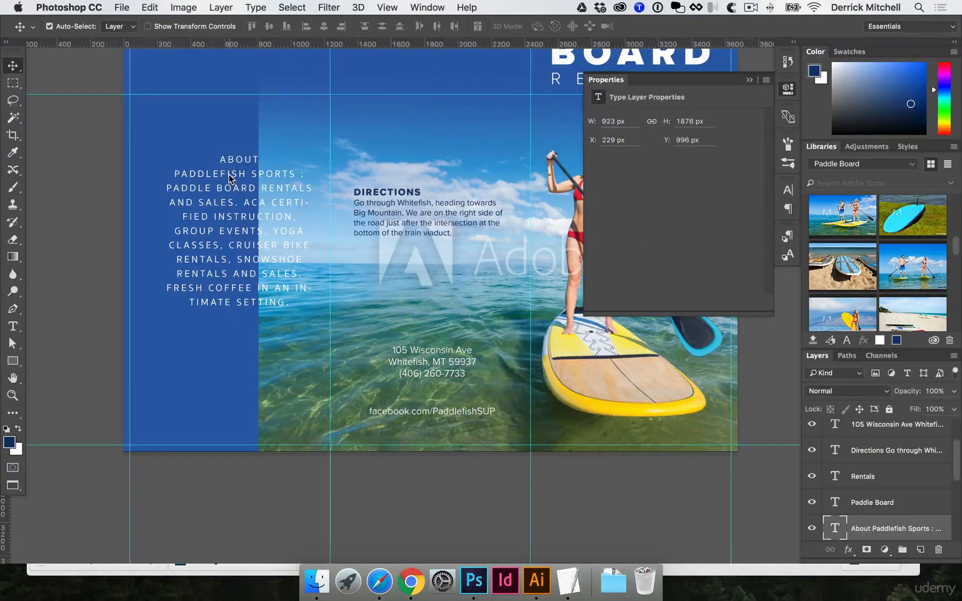
key(ctrl+shift+])
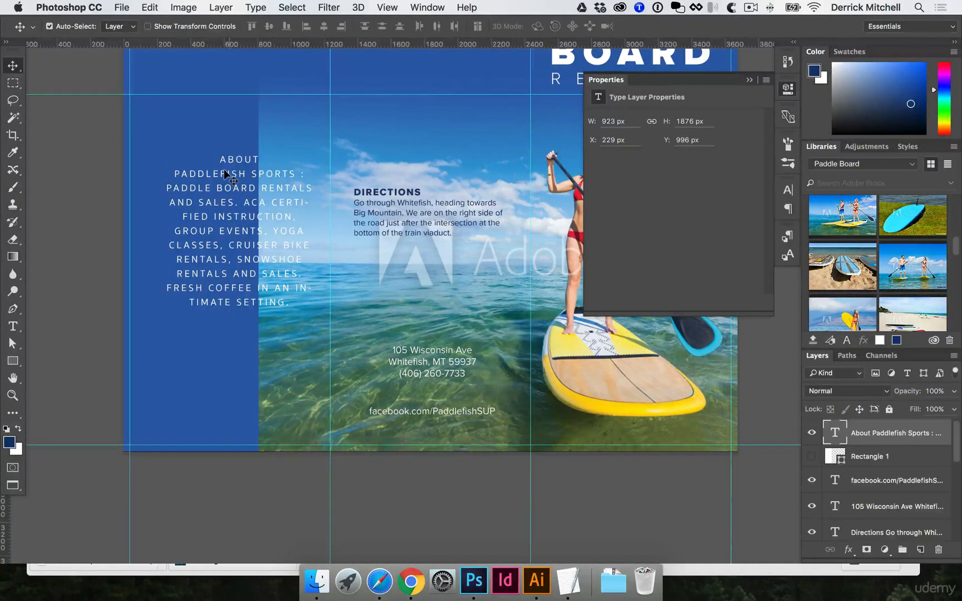
click(810, 457)
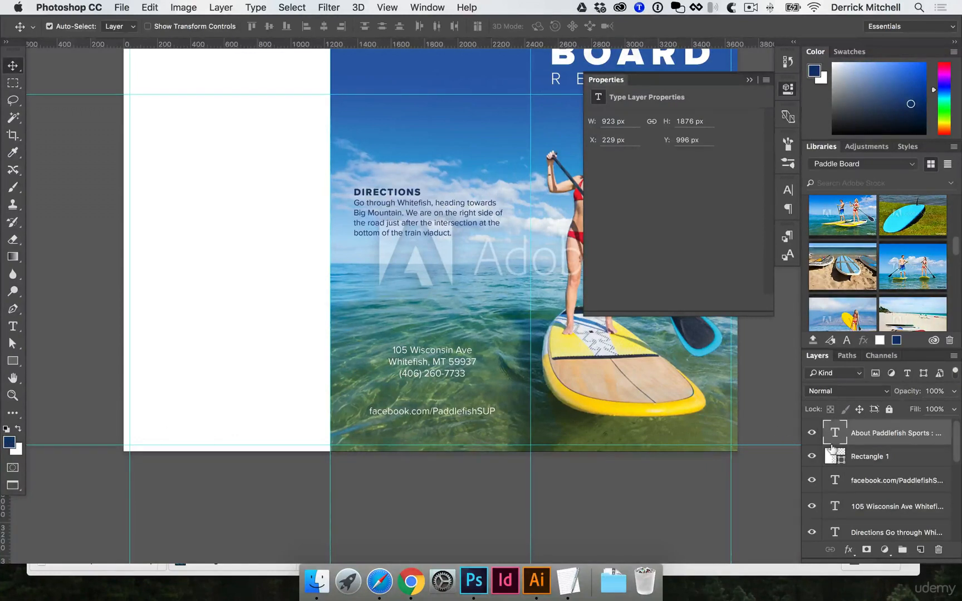
Fill the About text with the dark blue foreground colour.
key(alt+BackSpace)
key(t)
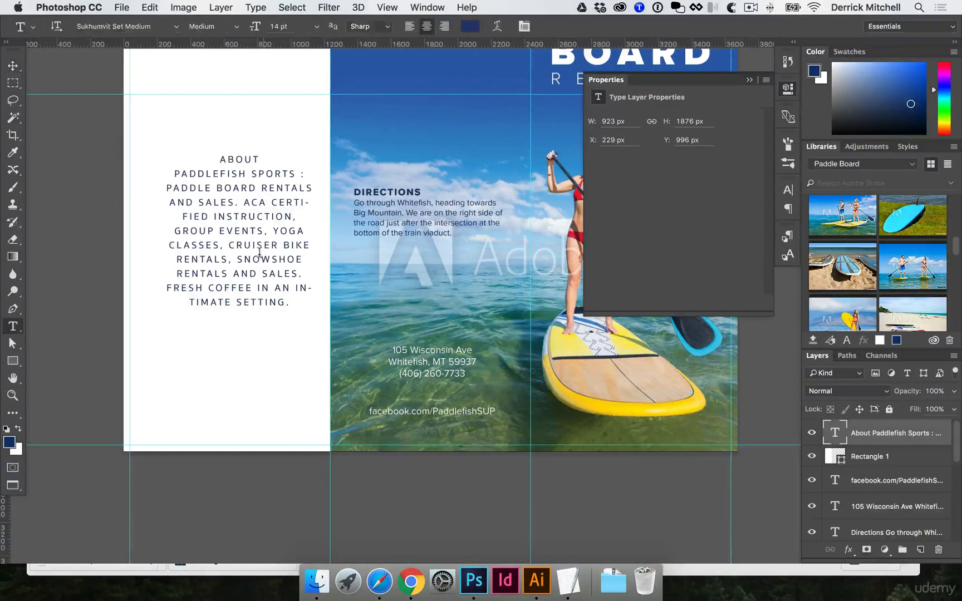
click(259, 253)
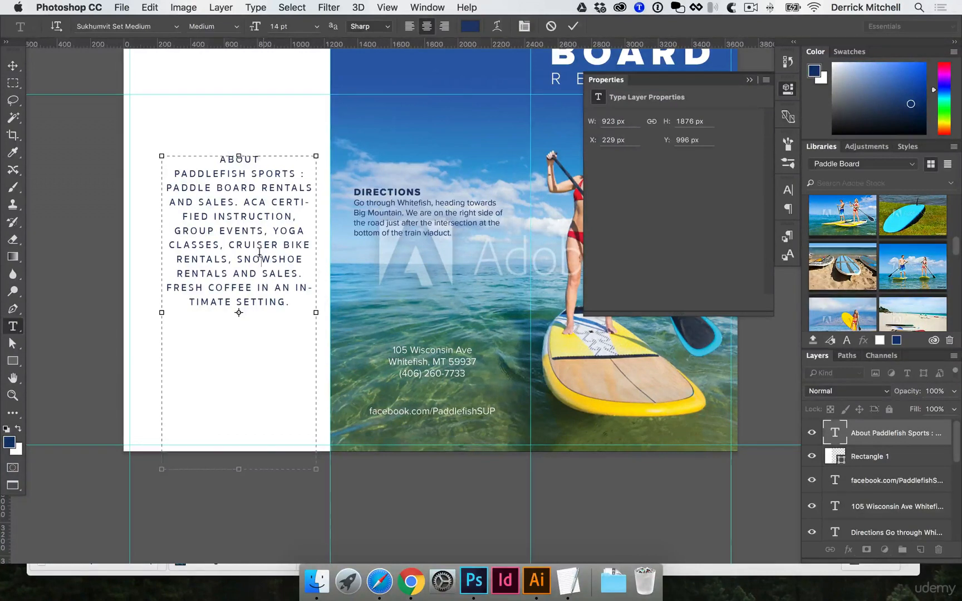
key(super+Return)
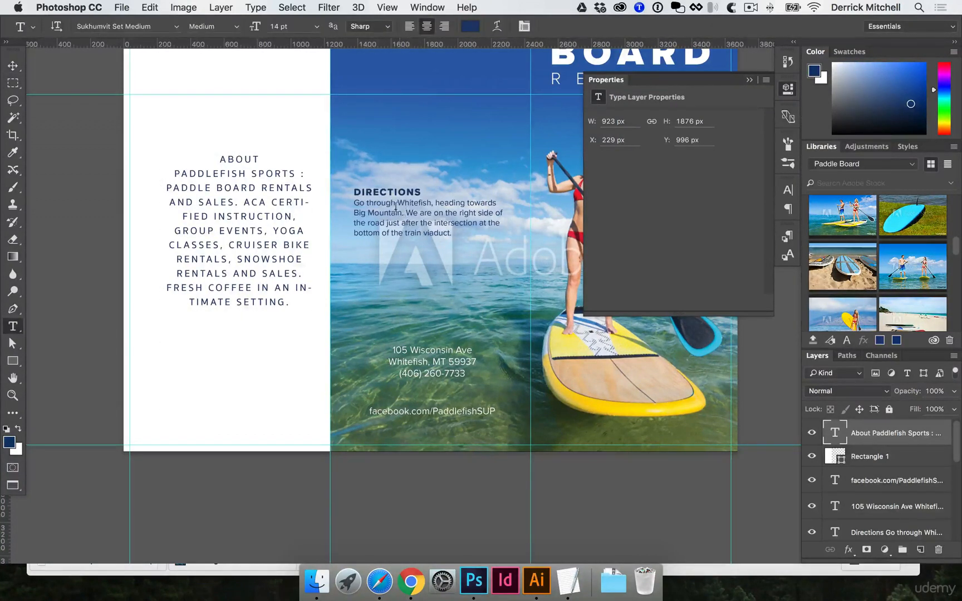
Create a new paragraph style named body from the selected Directions body text.
drag(402, 213, 426, 222)
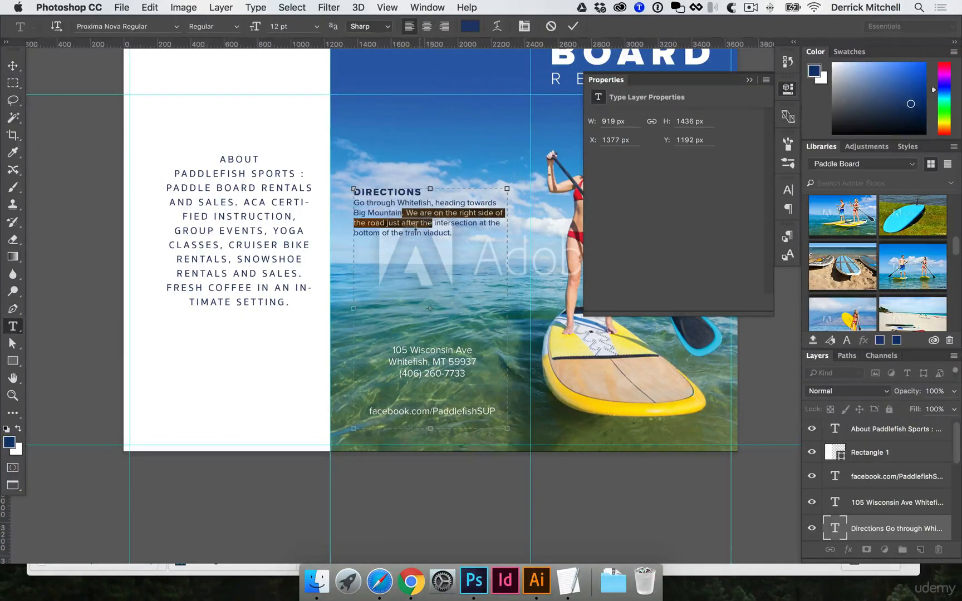
click(790, 238)
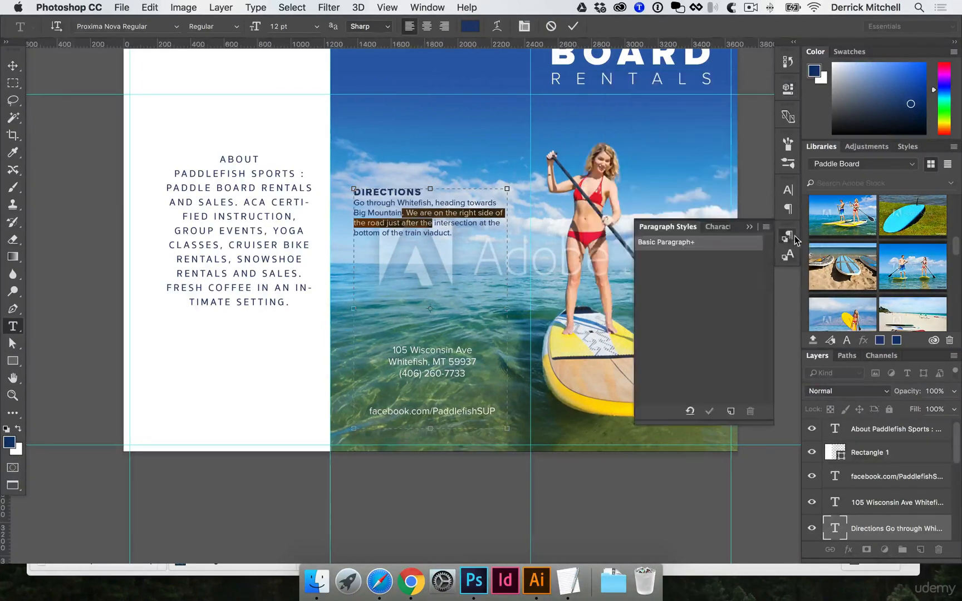
click(427, 6)
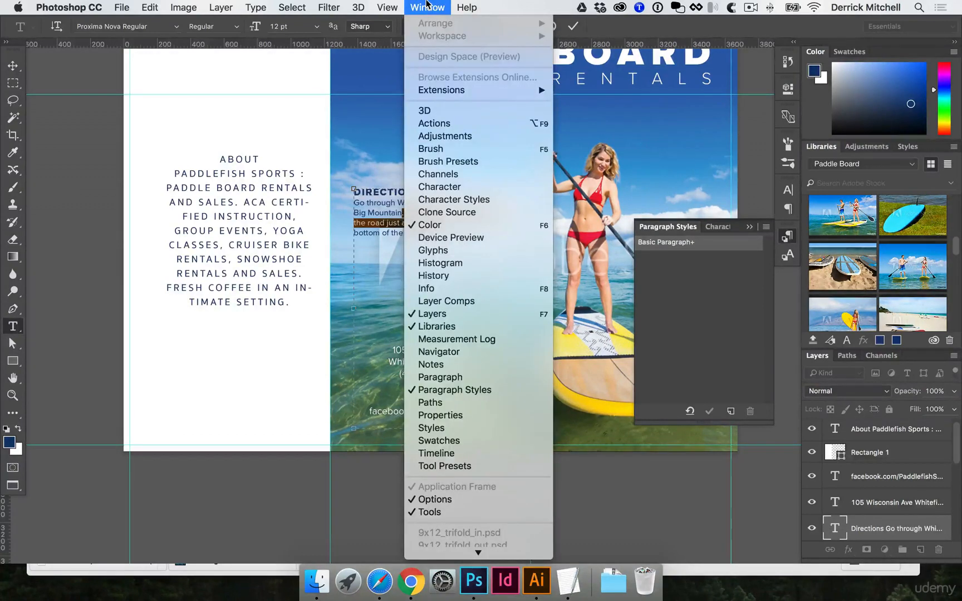
click(676, 328)
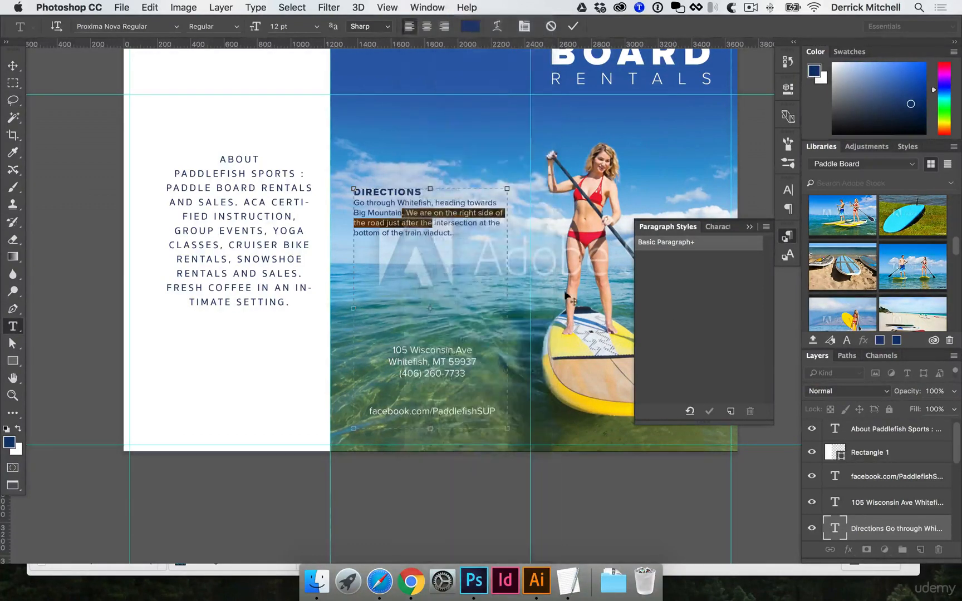
click(729, 411)
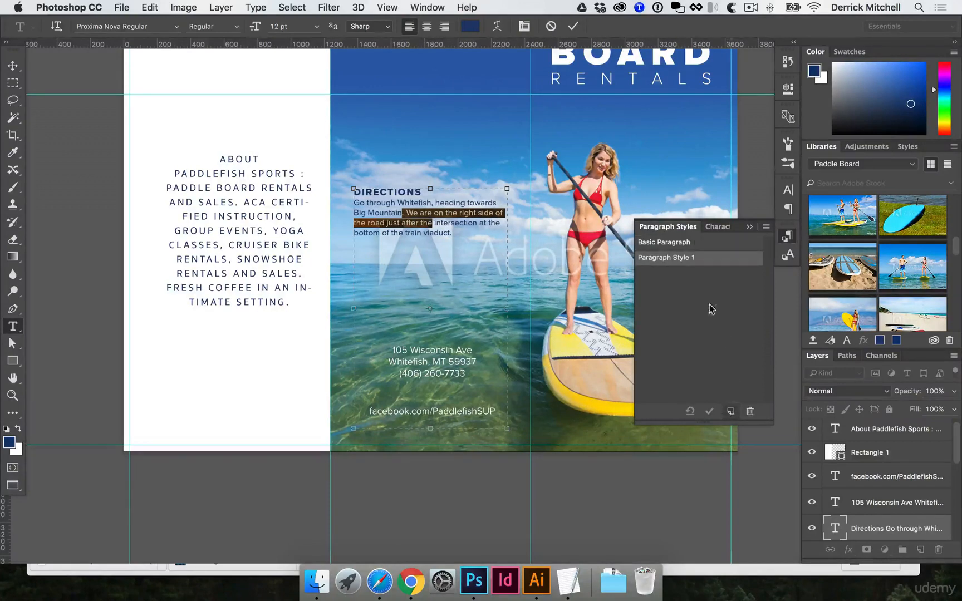
double_click(654, 255)
text(body)
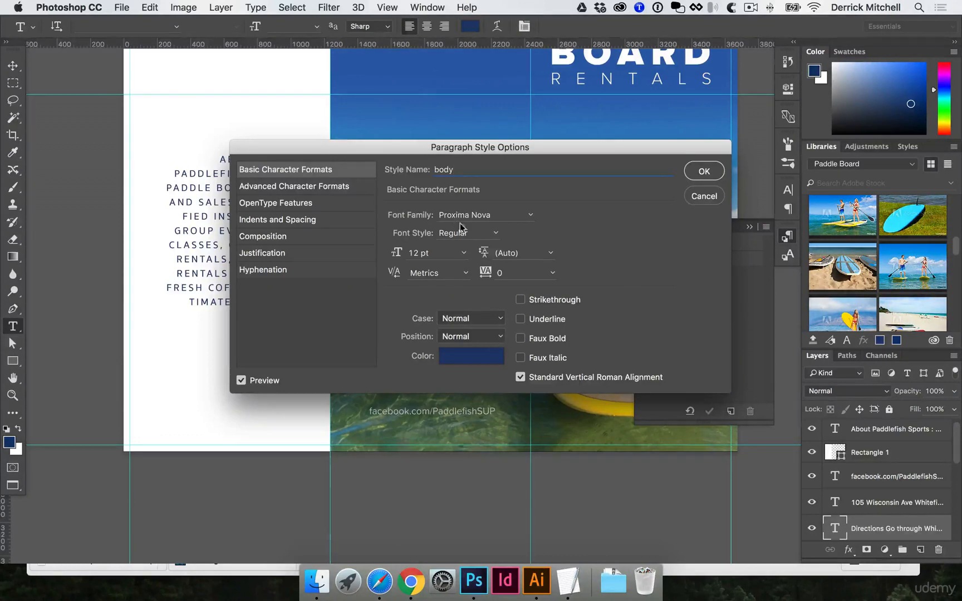
click(702, 171)
click(244, 243)
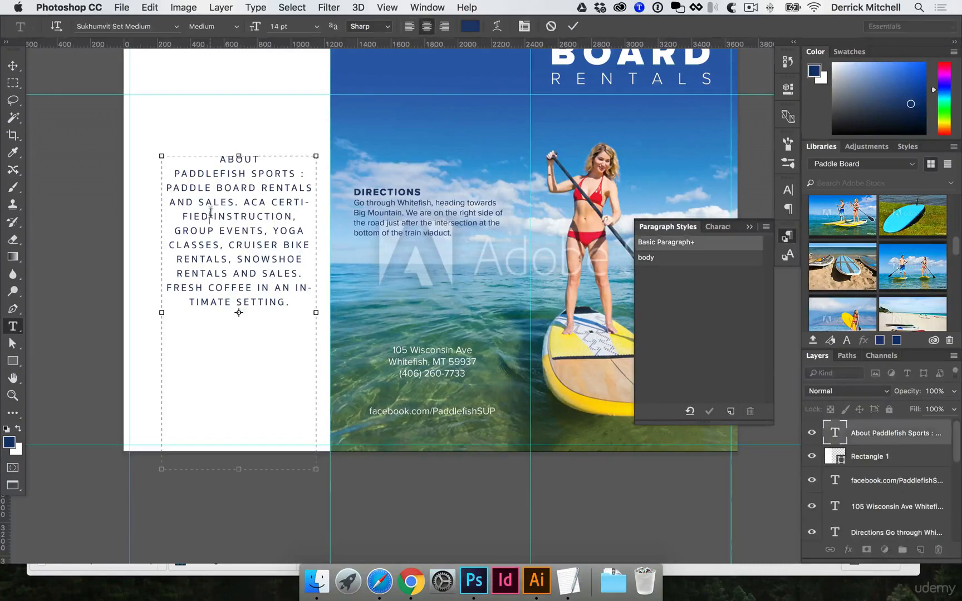
key(super+a)
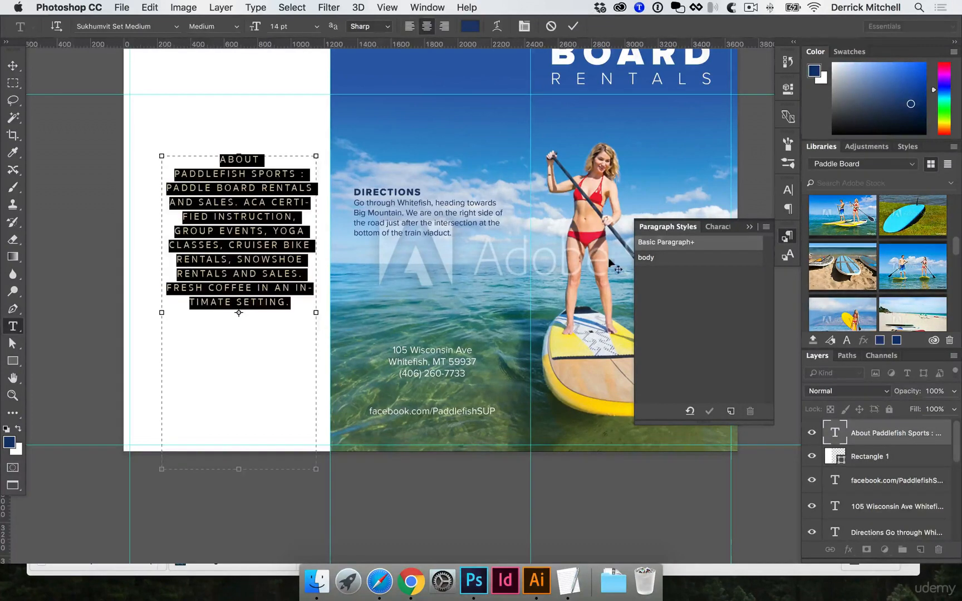
key(Escape)
key(Tab)
key(Tab)
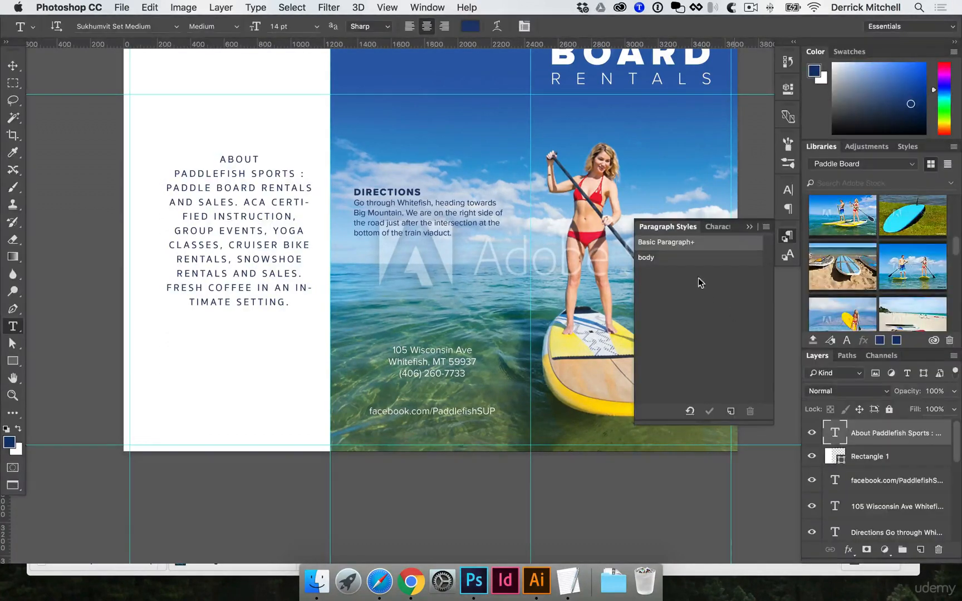
Apply the body paragraph style to all of the About text and clear its overrides.
click(271, 254)
key(super+a)
click(646, 258)
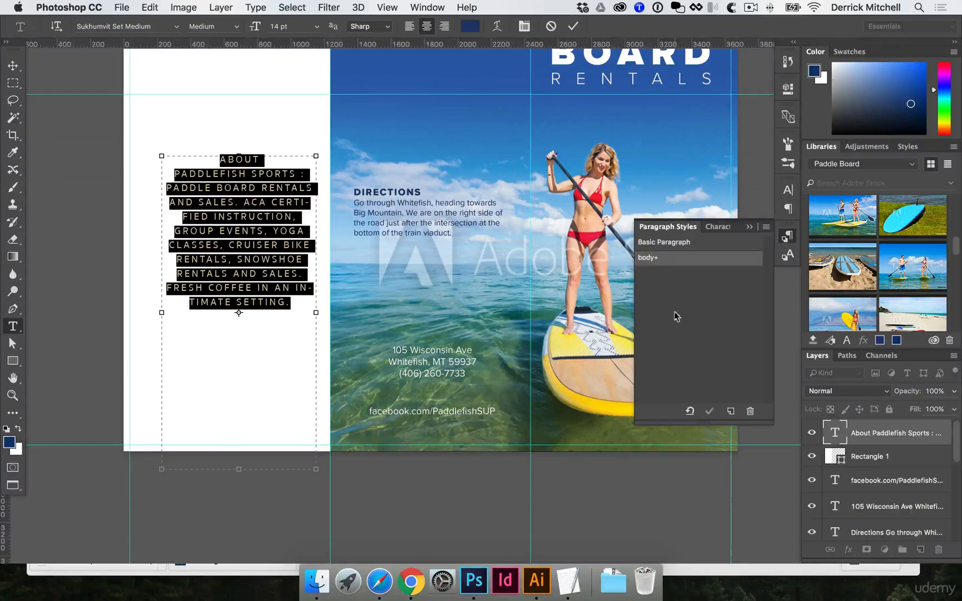
click(691, 412)
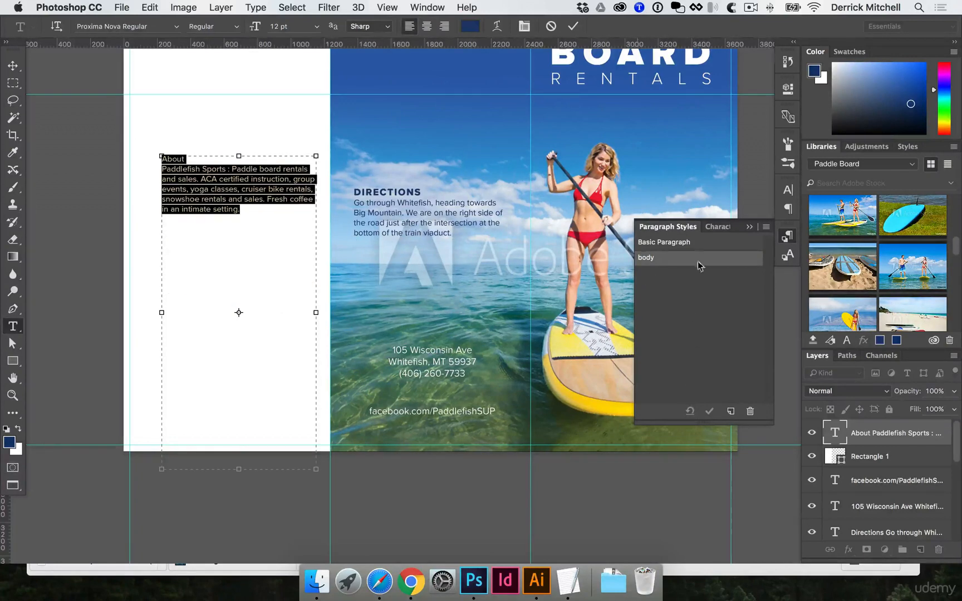
Create a new paragraph style named heading from the selected Directions heading.
click(230, 179)
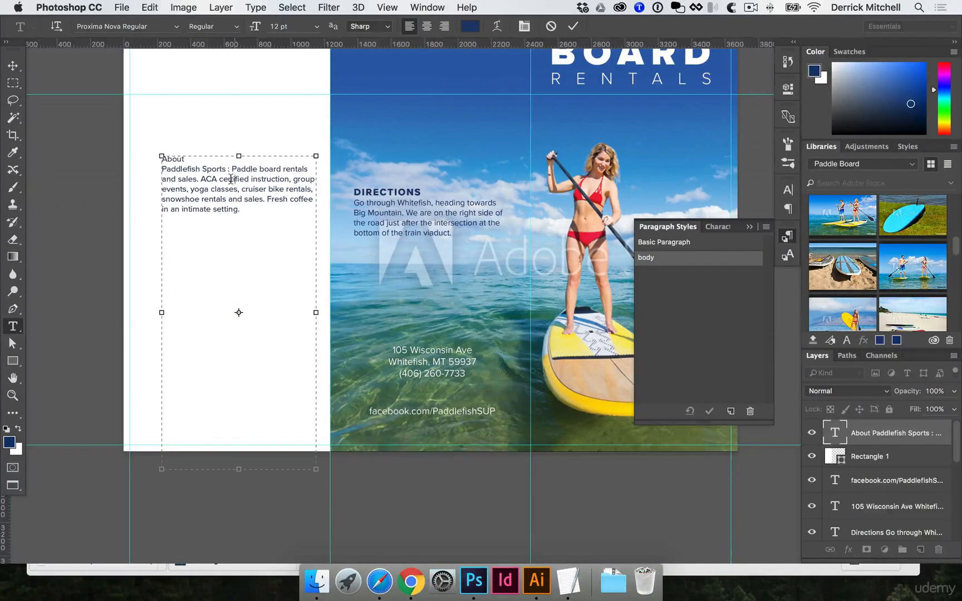
click(374, 186)
double_click(384, 191)
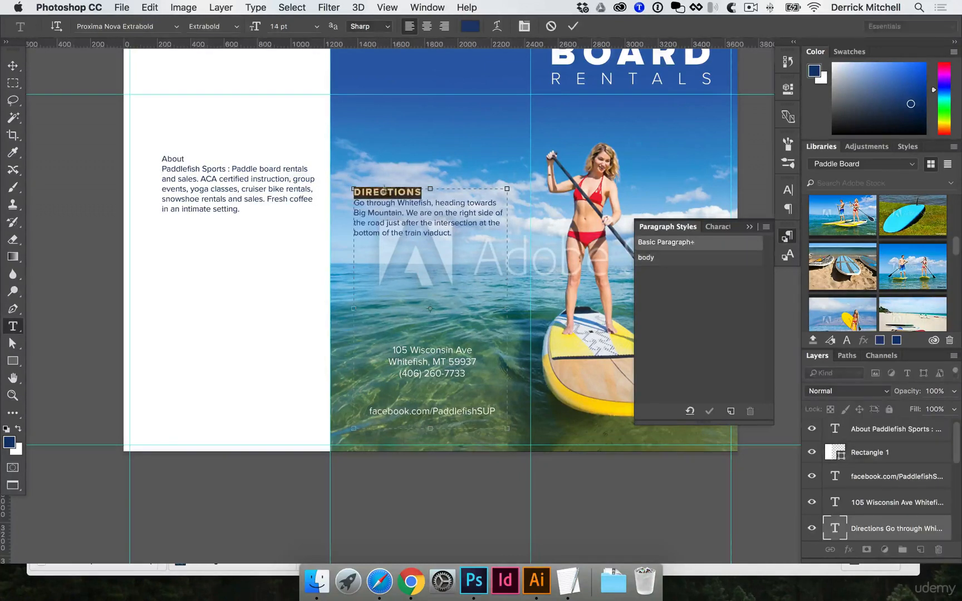
click(729, 412)
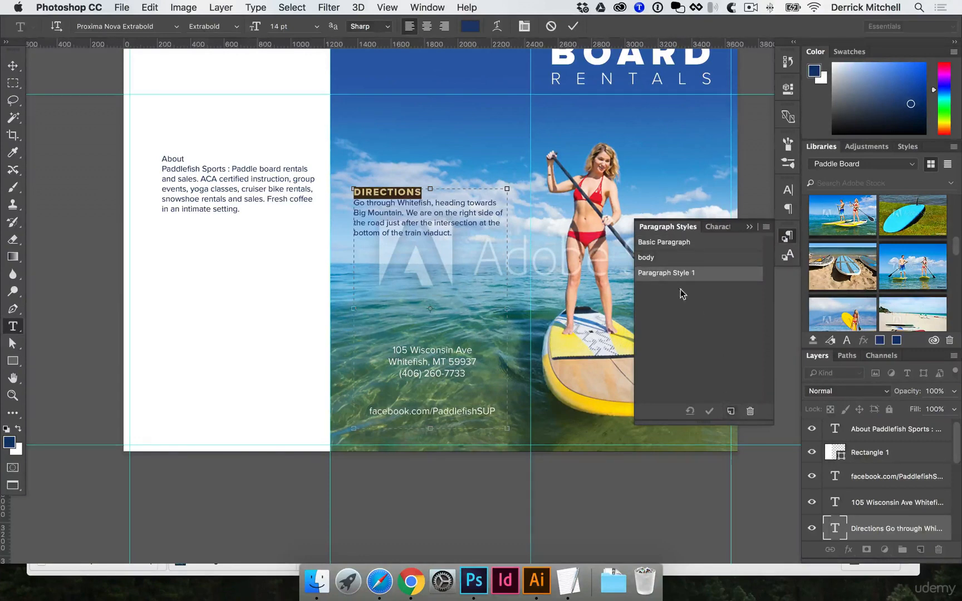
click(672, 273)
double_click(673, 273)
text(heading)
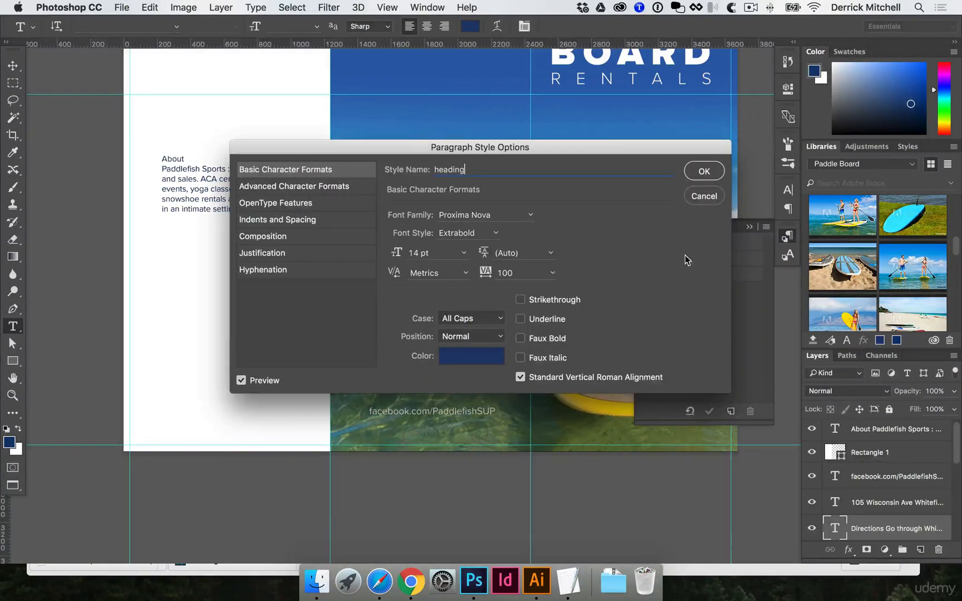
click(704, 171)
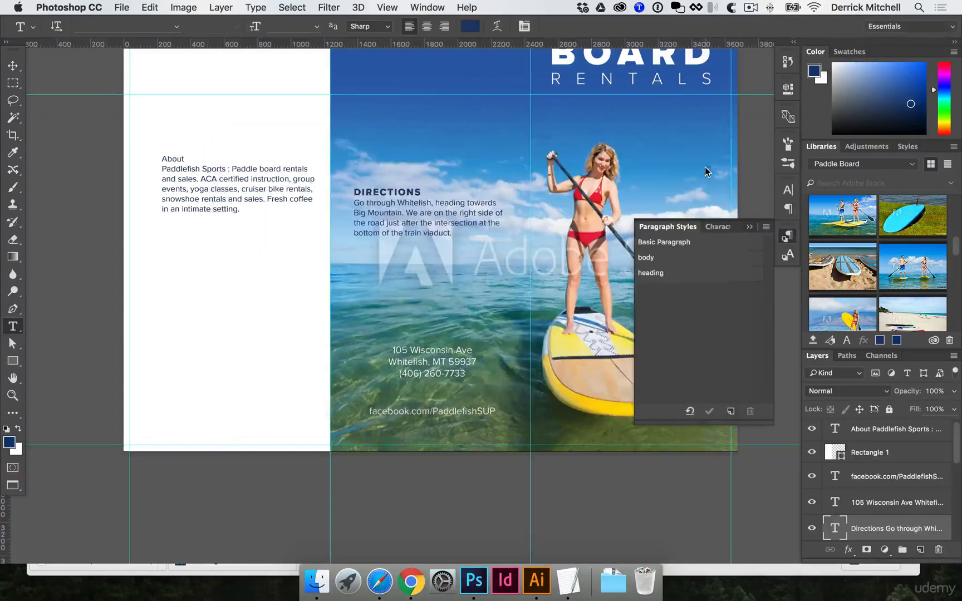
Apply the heading paragraph style to the About heading word.
double_click(168, 157)
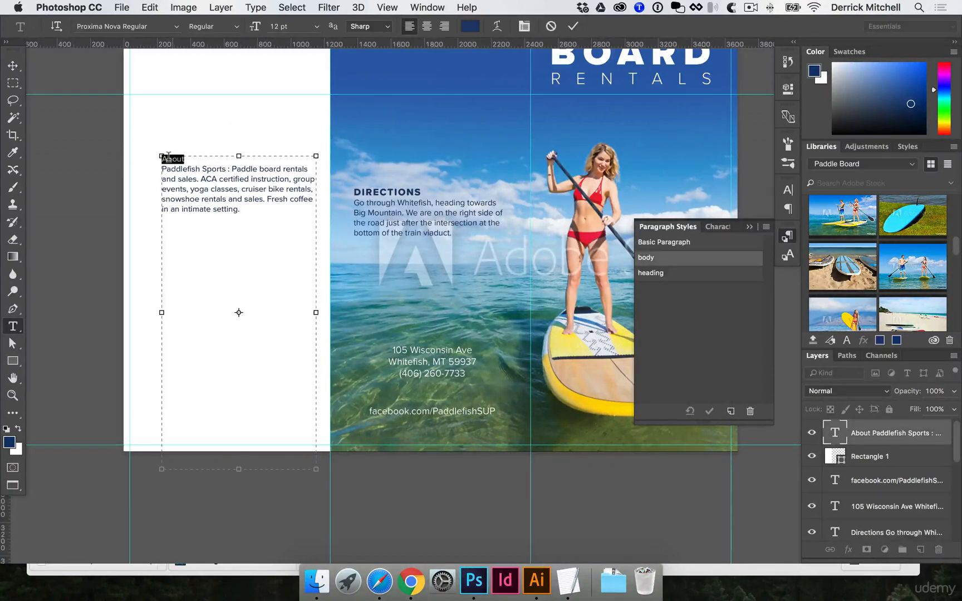
click(641, 272)
click(13, 66)
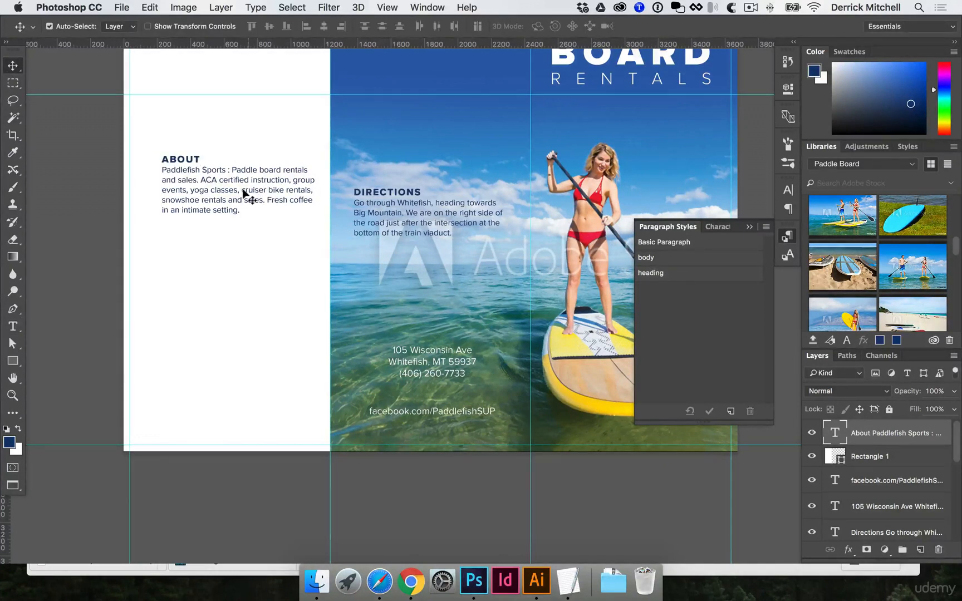
Adjust the text colour of the body paragraph style in the colour picker.
click(208, 106)
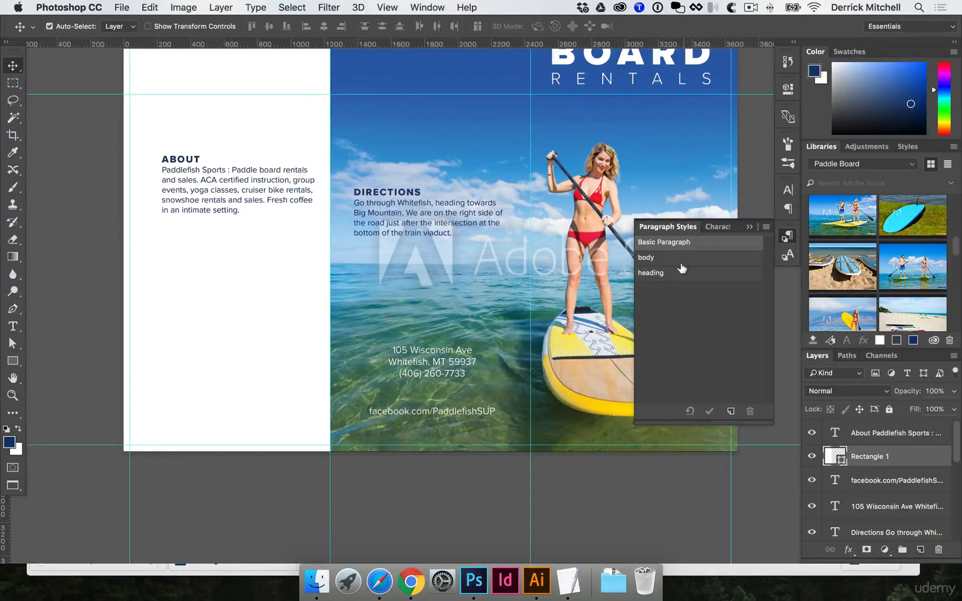
double_click(710, 263)
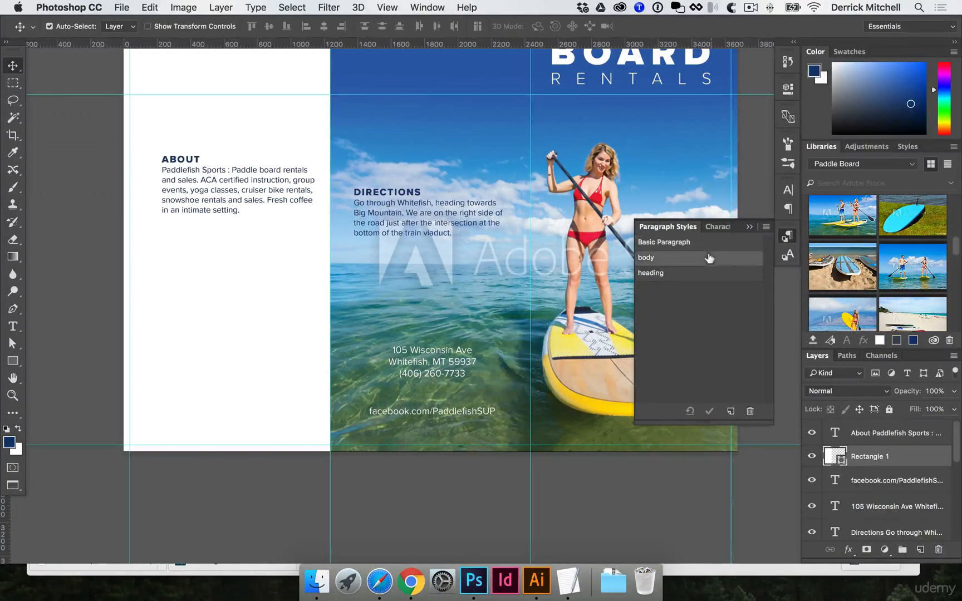
click(469, 352)
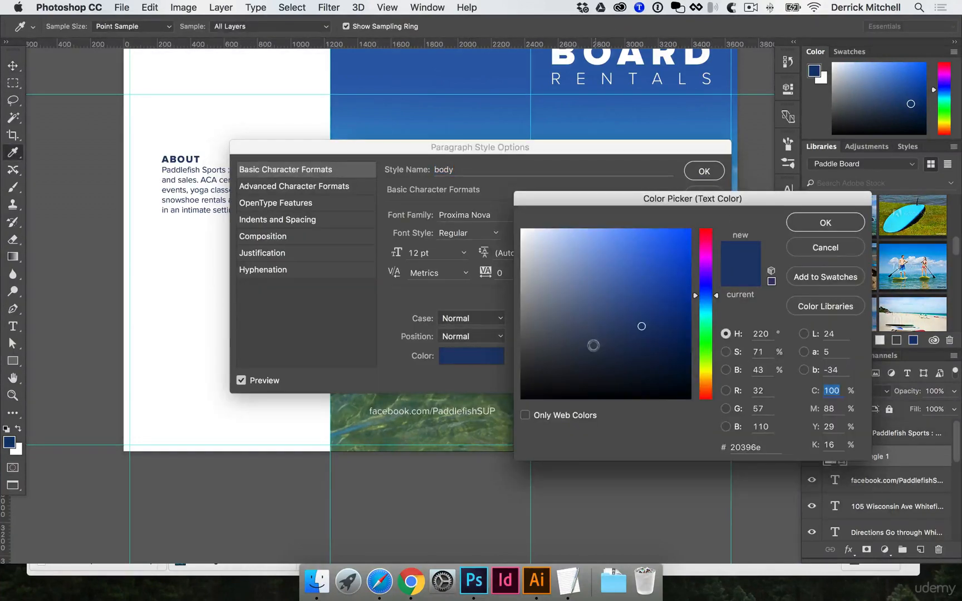
click(581, 325)
drag(511, 339, 503, 345)
key(Return)
key(Return)
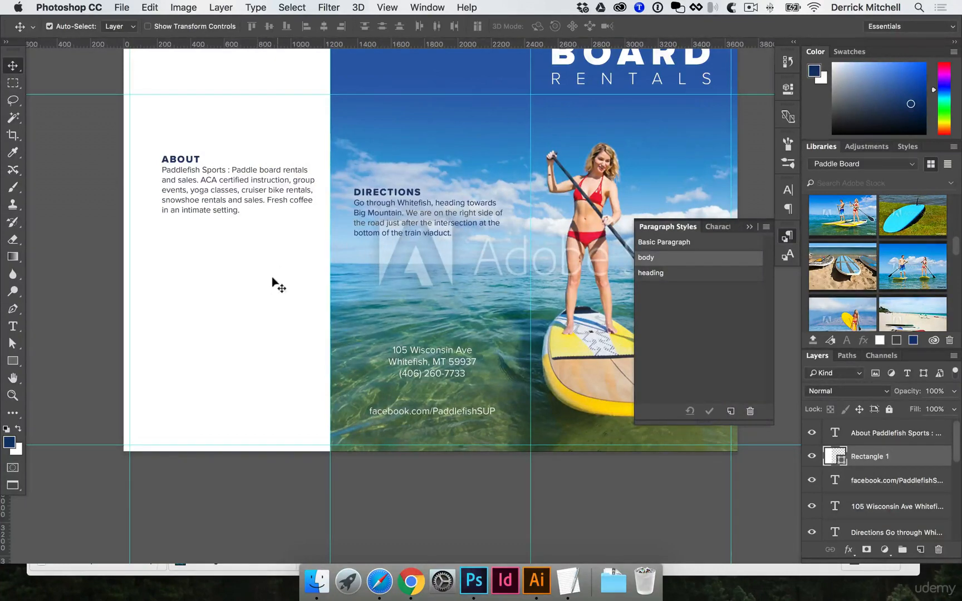
drag(237, 220, 273, 245)
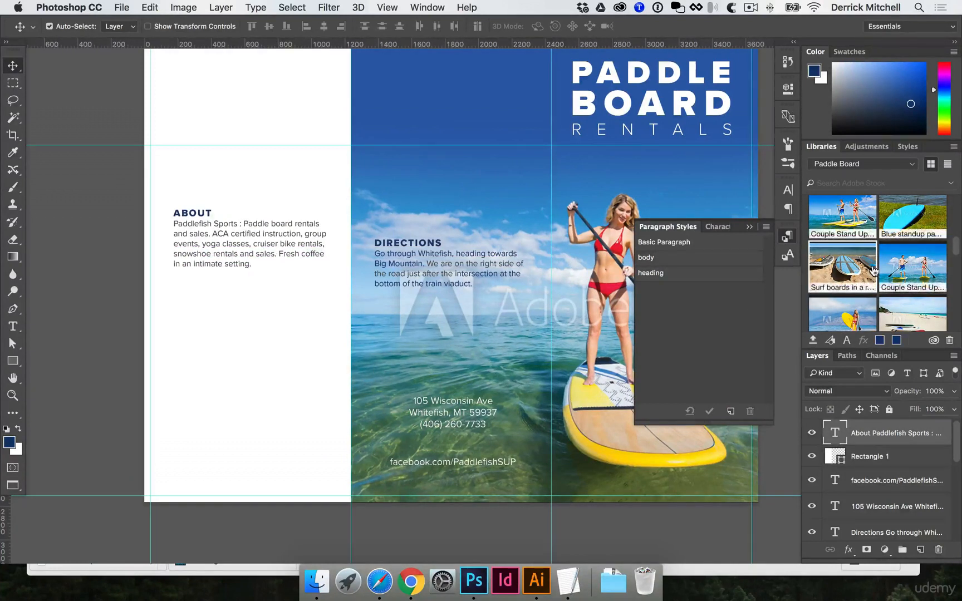
scroll(884, 287, up, 1)
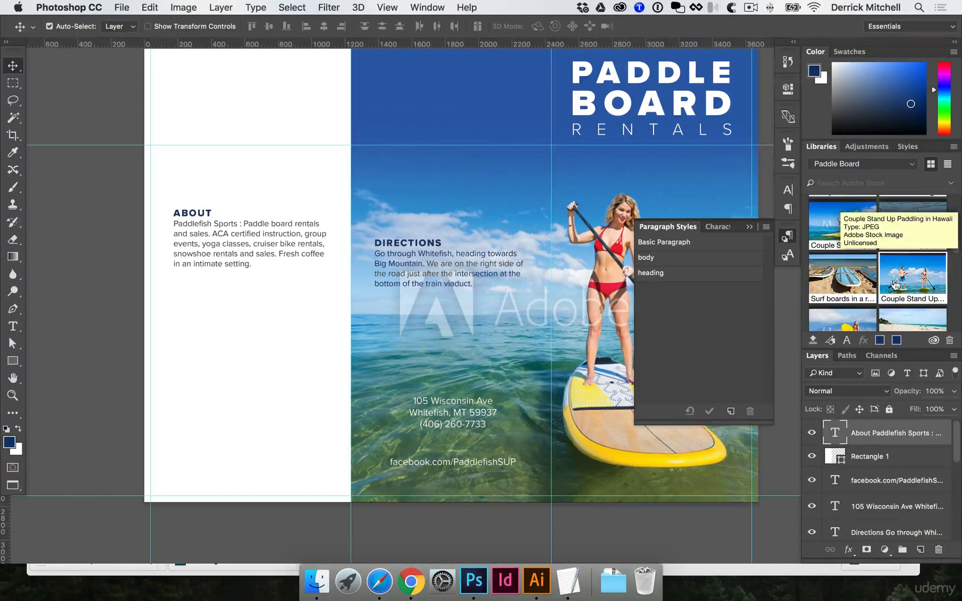
Place the Surf boards in a row library image into the document and scale it down to fill the lower left panel.
drag(857, 278, 278, 329)
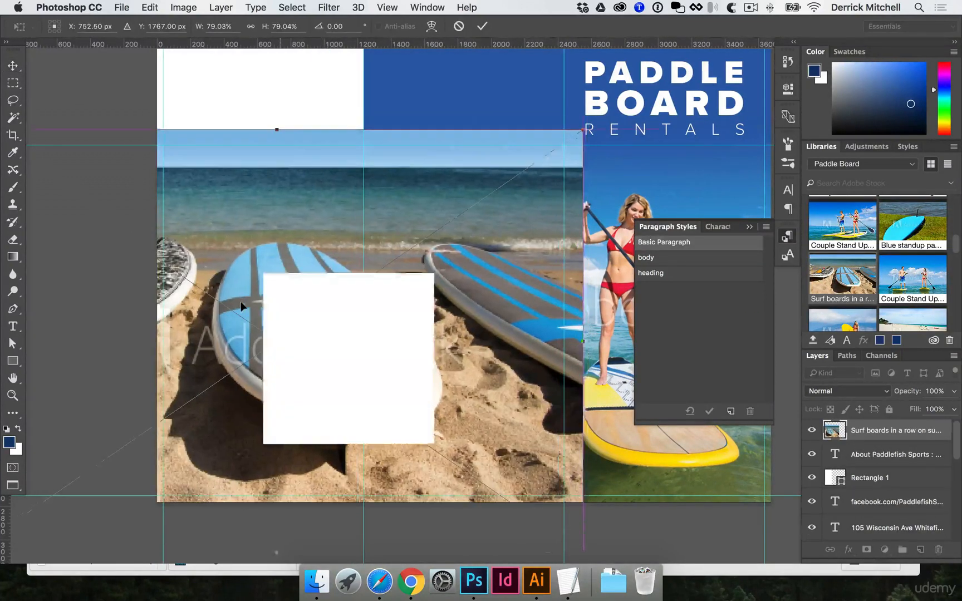
drag(551, 129, 418, 231)
drag(344, 309, 346, 349)
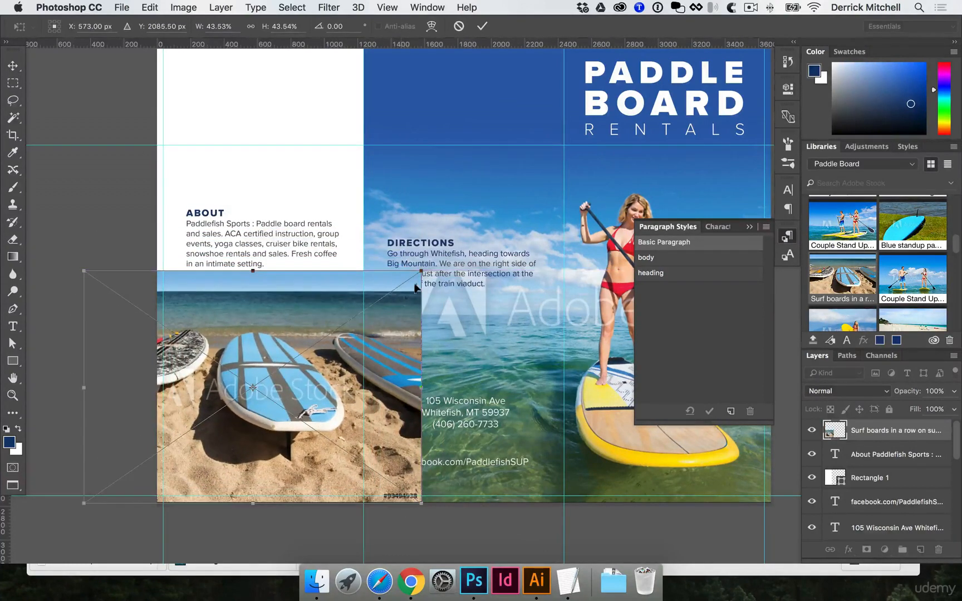
drag(421, 271, 361, 313)
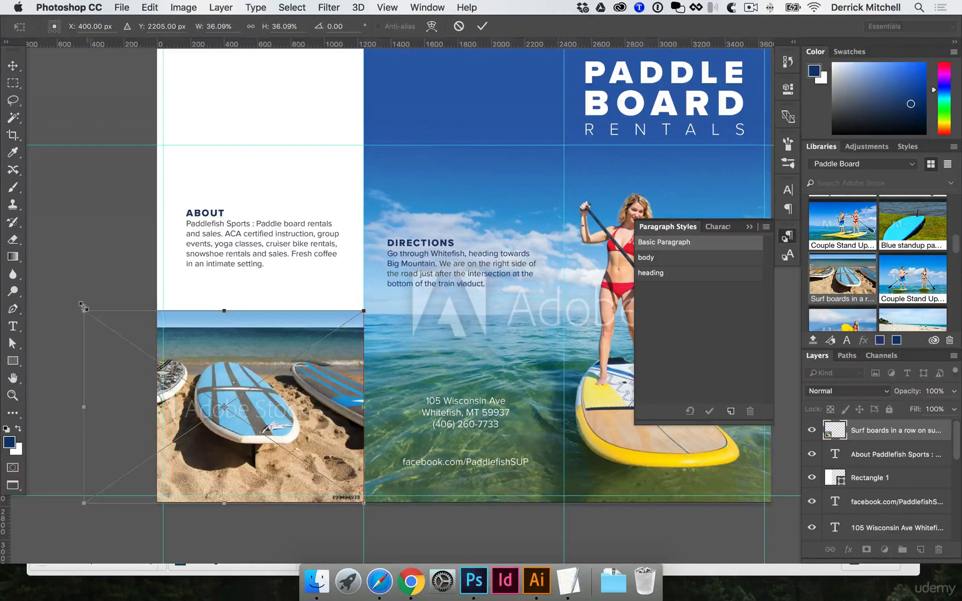
drag(83, 307, 136, 315)
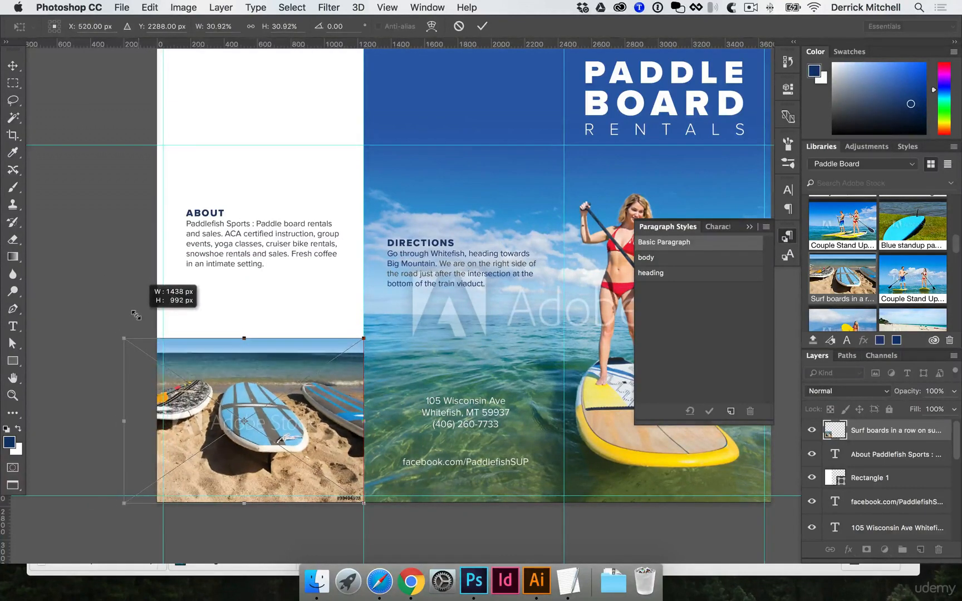
scroll(133, 313, left, 6)
key(Return)
Scroll through the library's stock images.
drag(385, 296, 345, 307)
drag(379, 253, 370, 273)
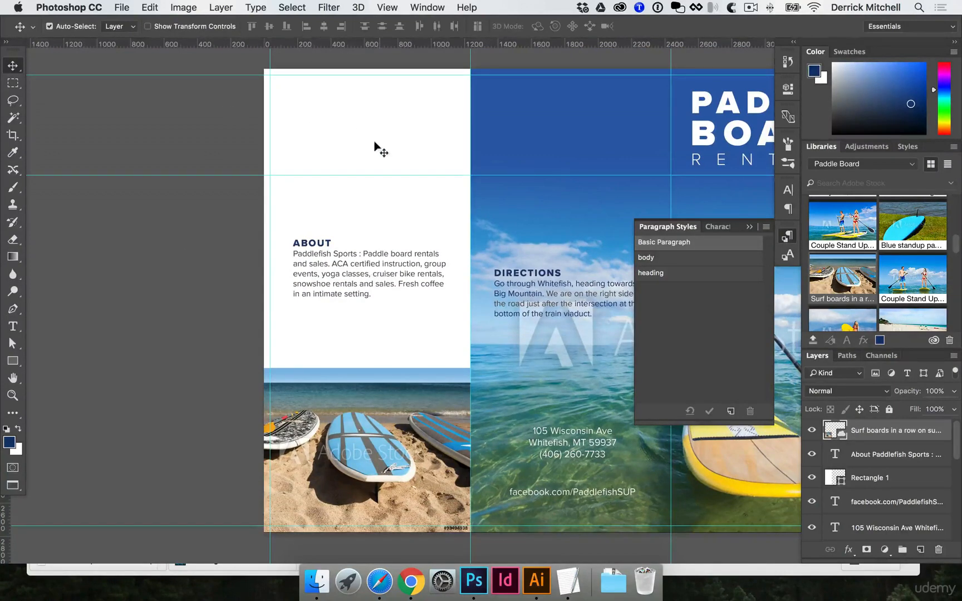
scroll(913, 281, down, 5)
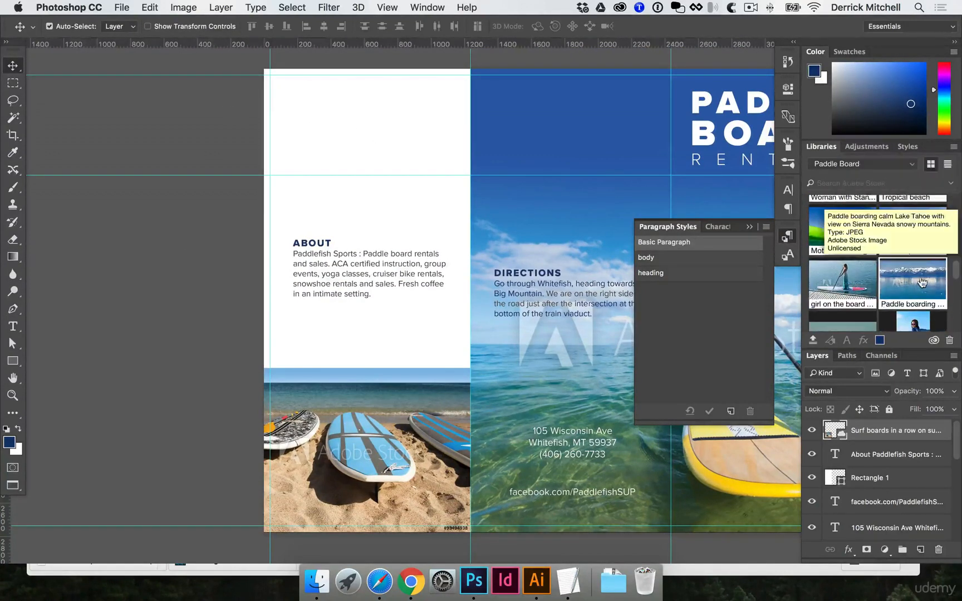
scroll(921, 280, down, 2)
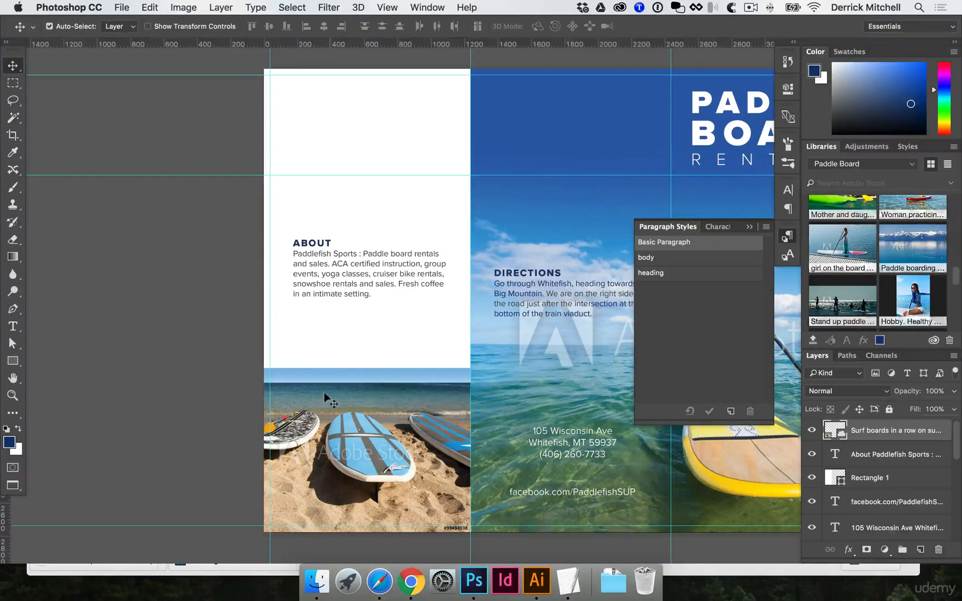
Switch to Chrome and open pexels.com in a new tab.
click(411, 581)
key(super+t)
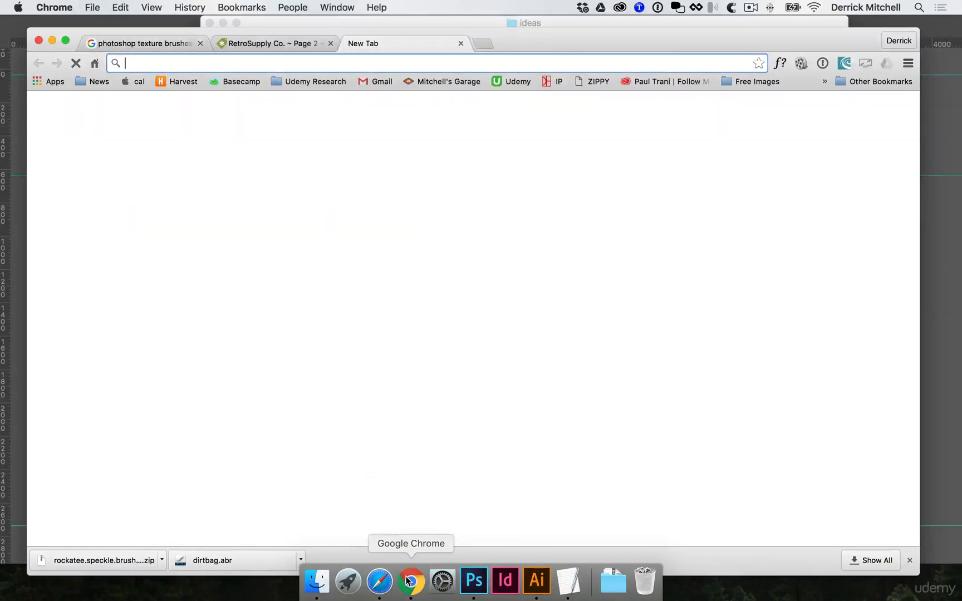
text(pexels.com)
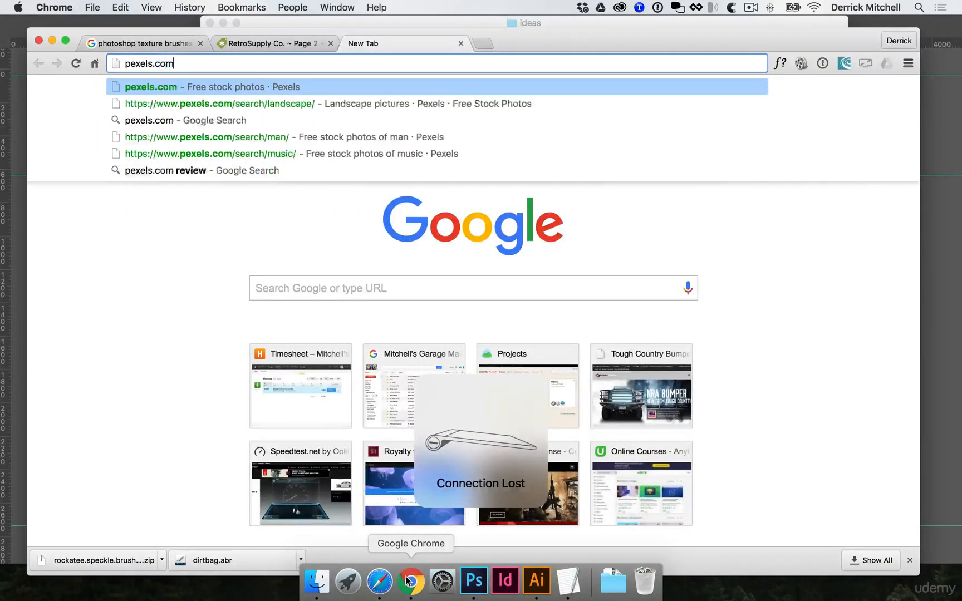
key(Return)
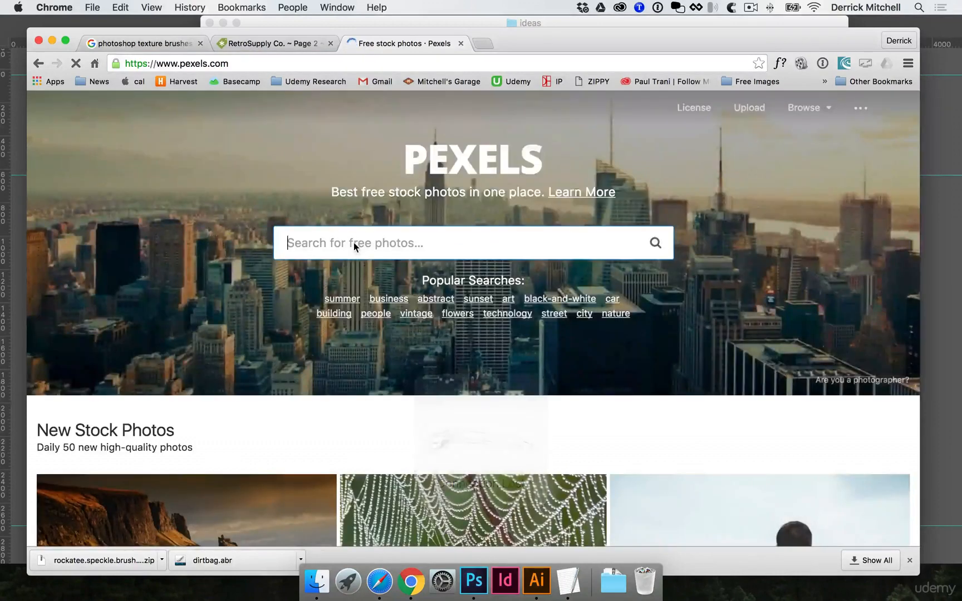
Search Pexels for mountain and scroll through the photo results.
click(354, 243)
text(mountain)
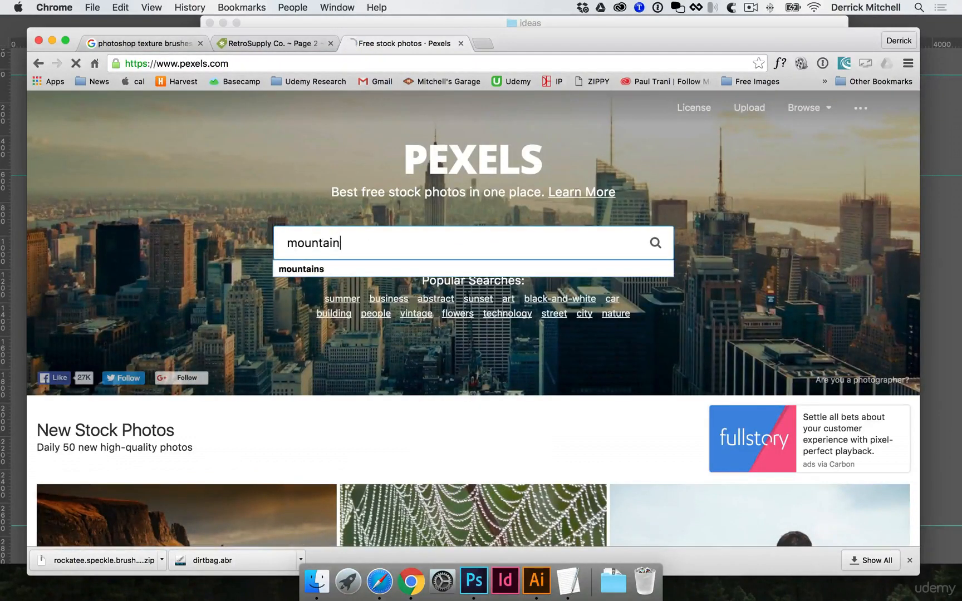
key(Return)
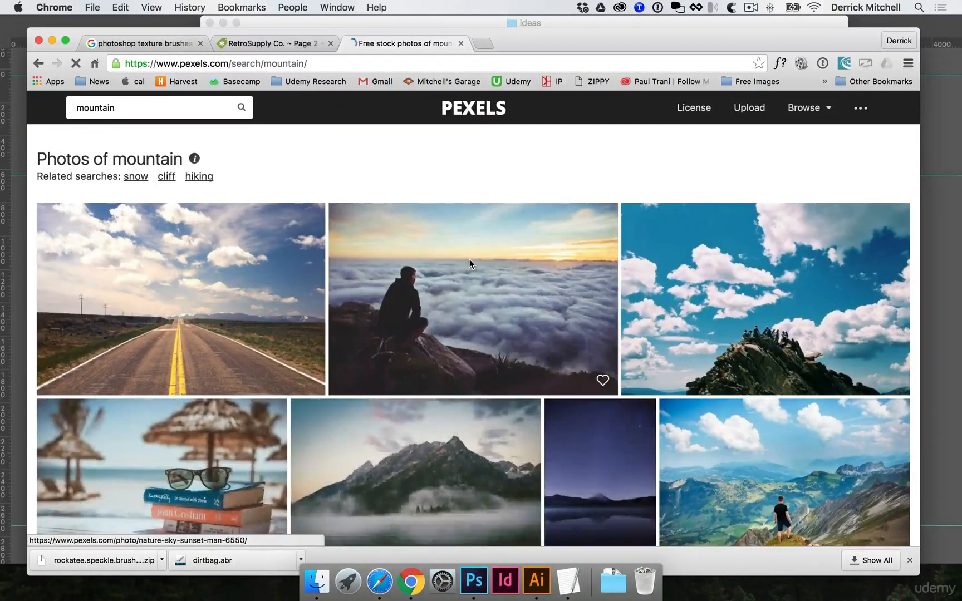
scroll(471, 262, down, 5)
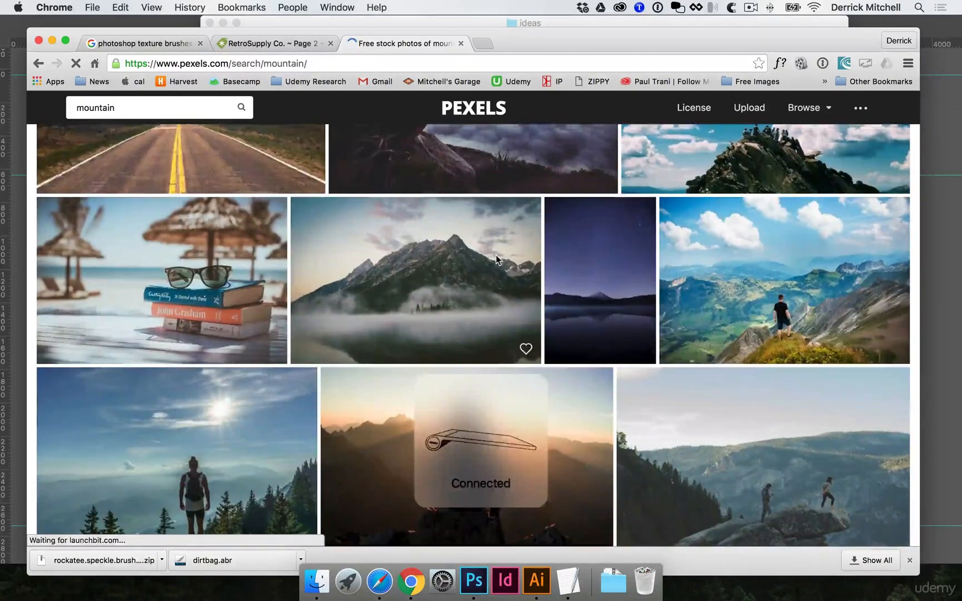
scroll(510, 263, down, 5)
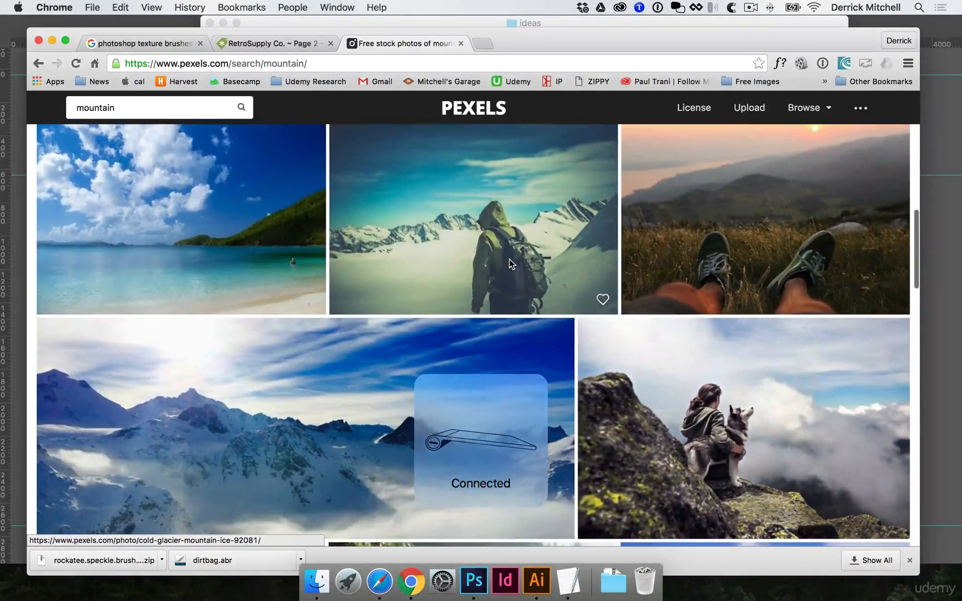
scroll(490, 270, down, 3)
scroll(490, 270, down, 6)
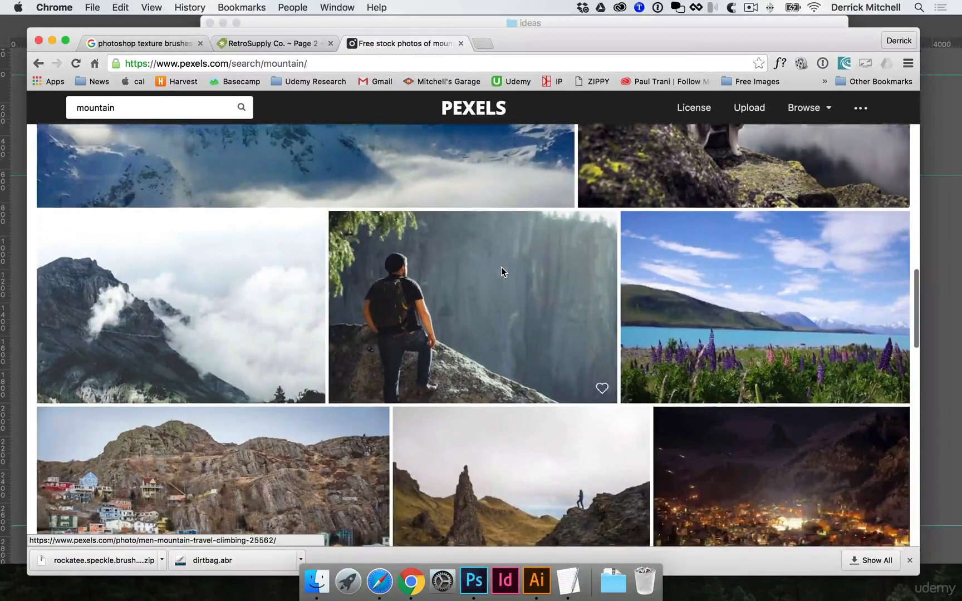
scroll(503, 271, down, 5)
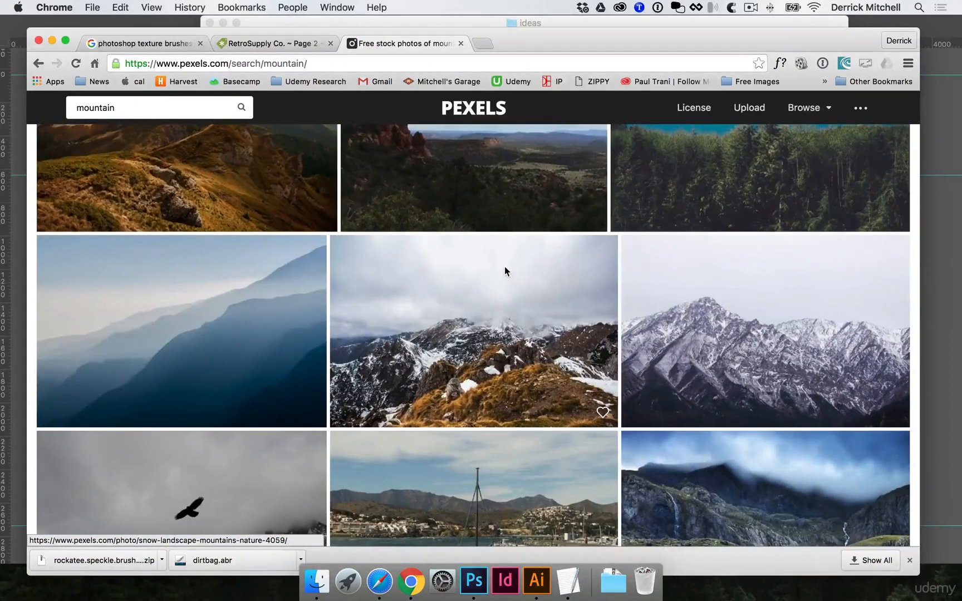
Open the snowy mountain range photo at full size and save it into the SUP brochure ASSETS photos folder.
click(755, 342)
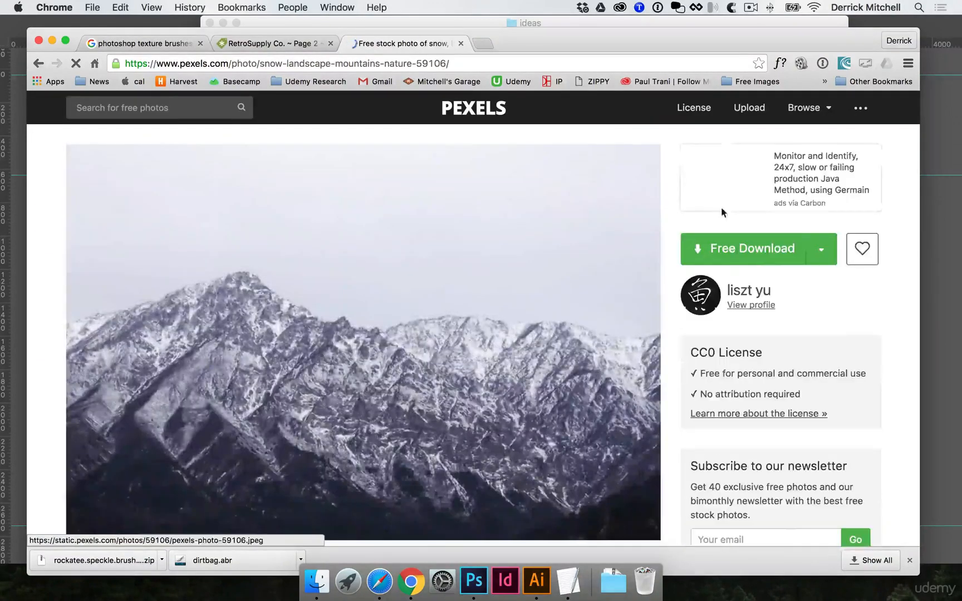
click(746, 251)
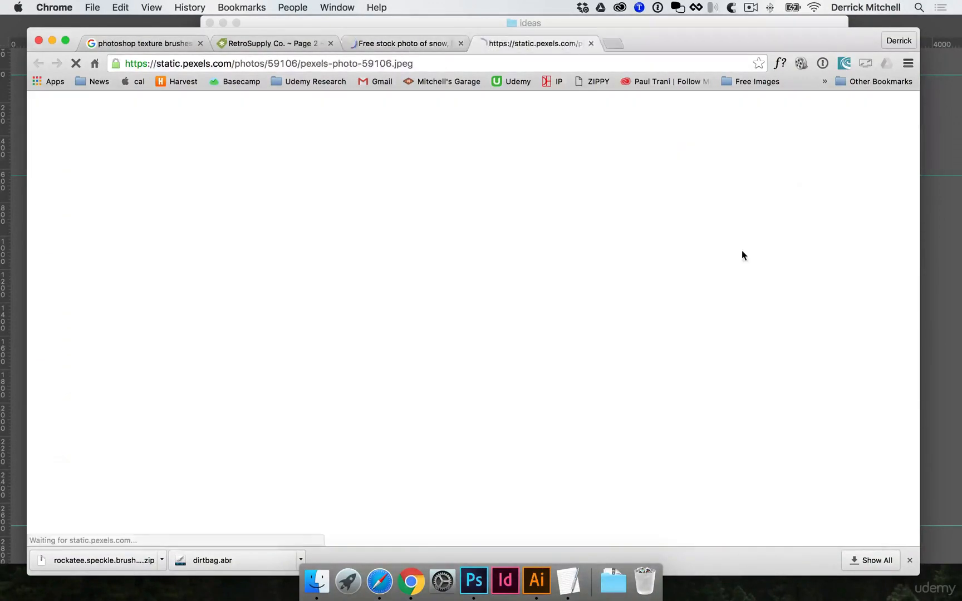
right_click(343, 258)
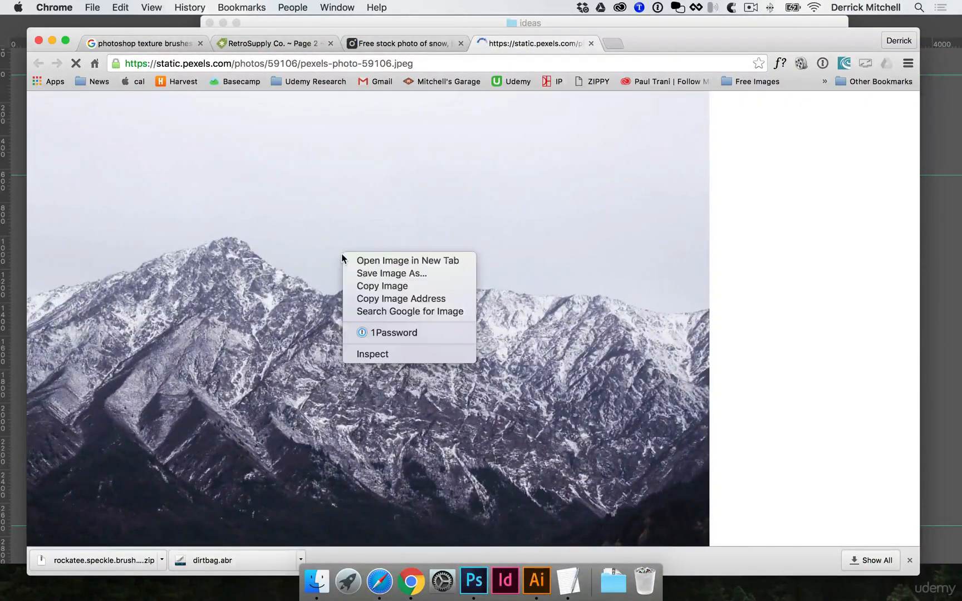
click(368, 273)
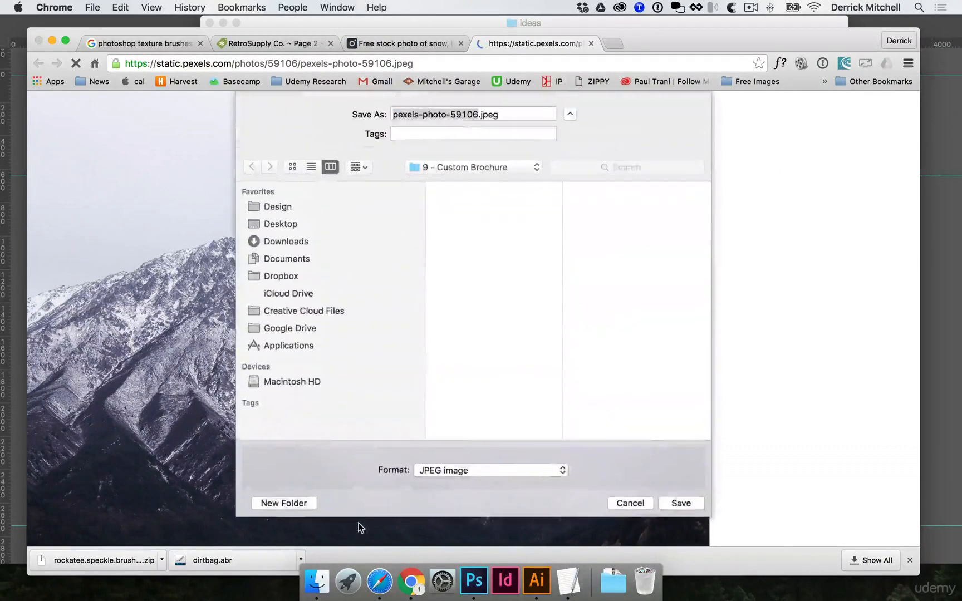
click(304, 224)
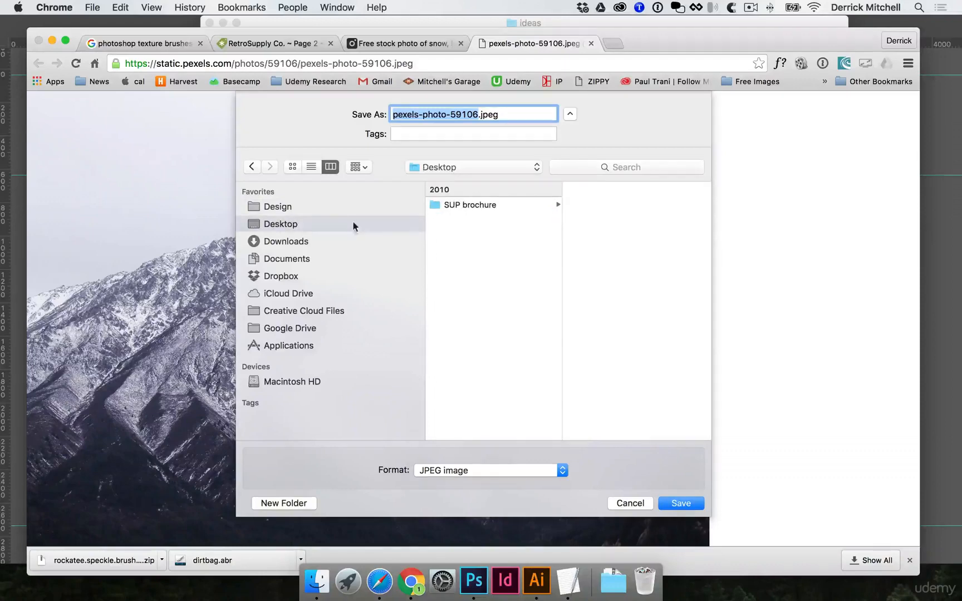
click(485, 206)
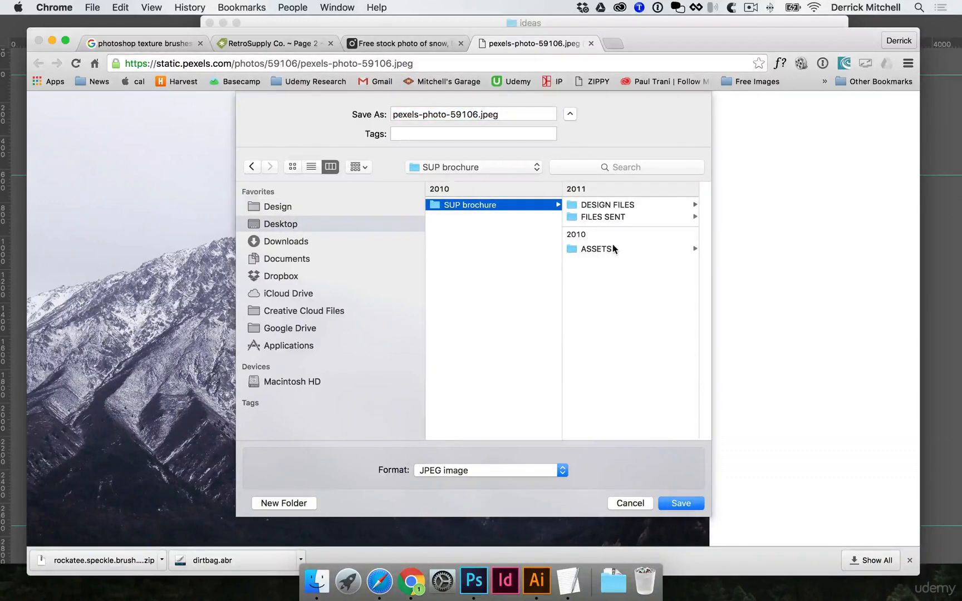
click(599, 249)
click(620, 274)
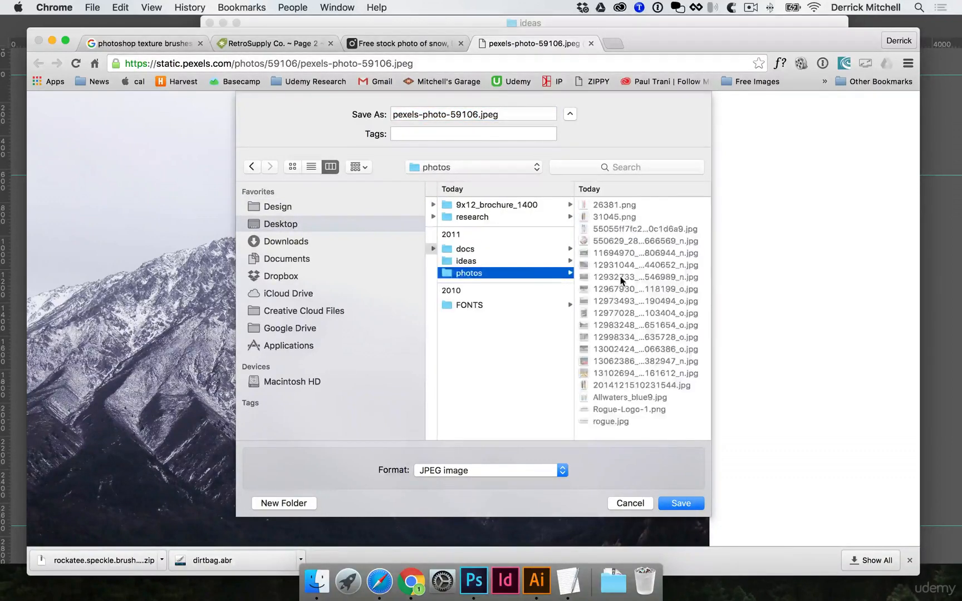
click(688, 507)
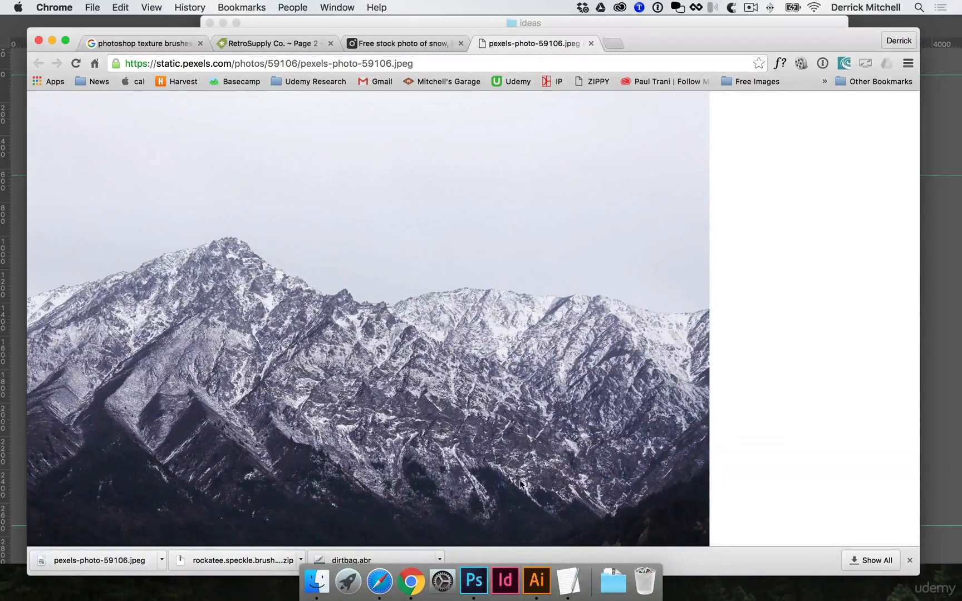
Open the downloaded mountain photo in Photoshop and paste it into the brochure document as a new layer.
drag(42, 560, 474, 580)
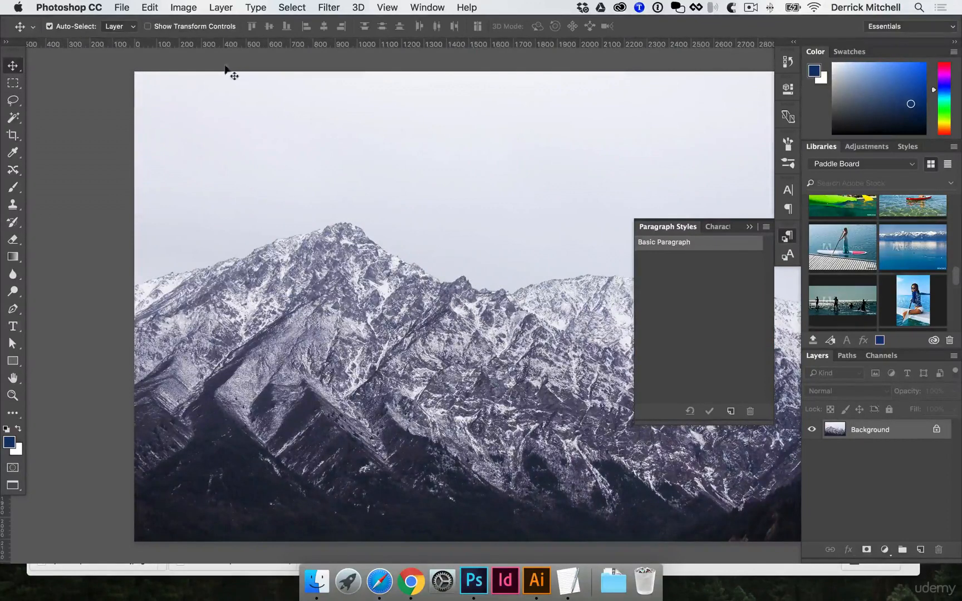
key(f)
key(f)
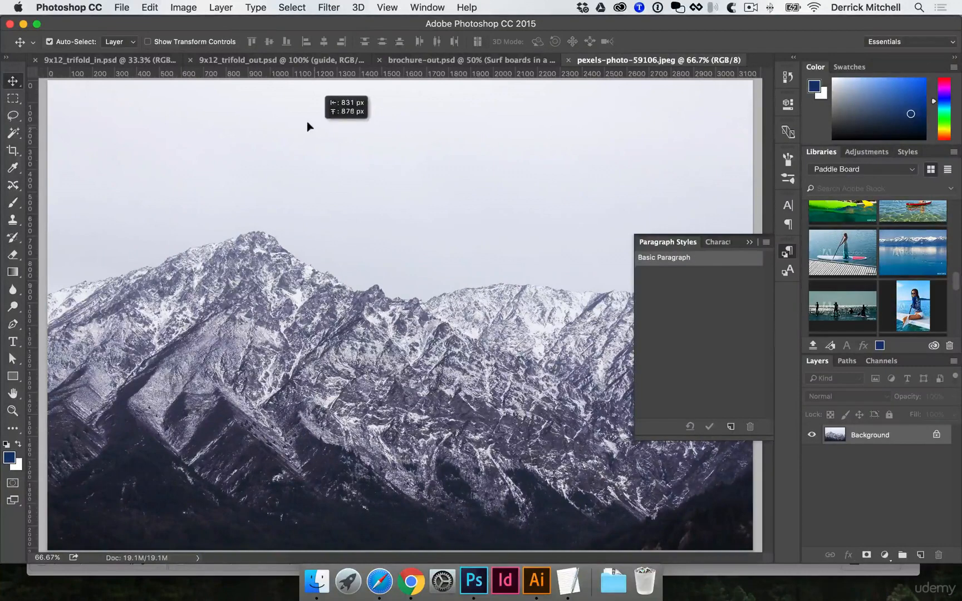
click(404, 61)
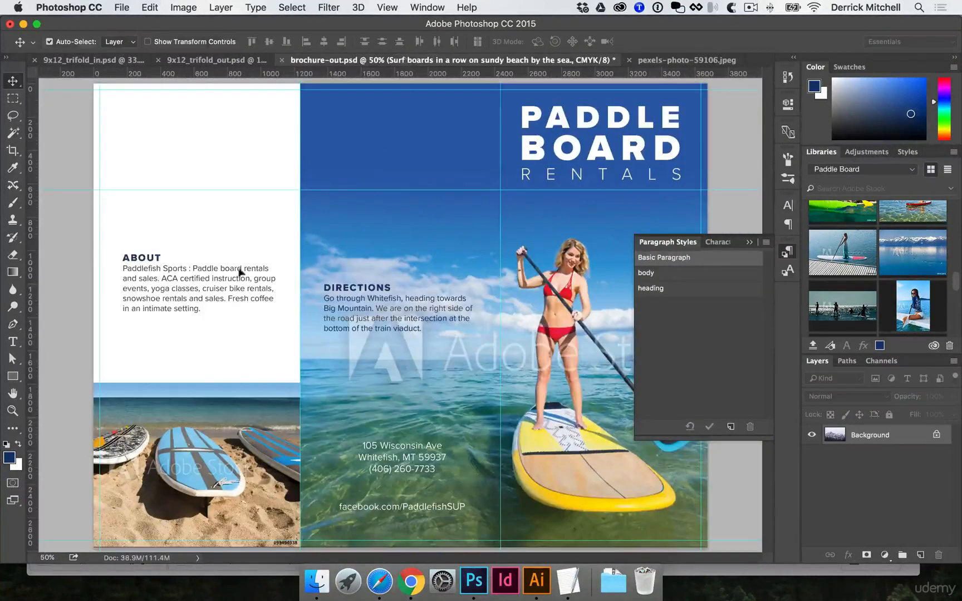
key(ctrl+v)
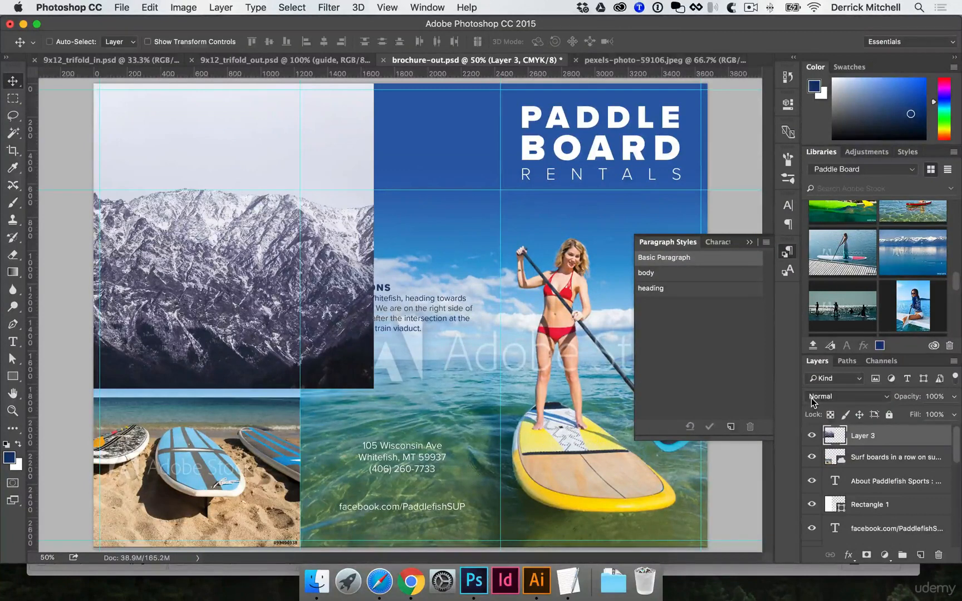
Apply Auto Color to the mountain layer and set Levels input to 37, 1.00, 188 and output to 96, 255.
key(super+shift+b)
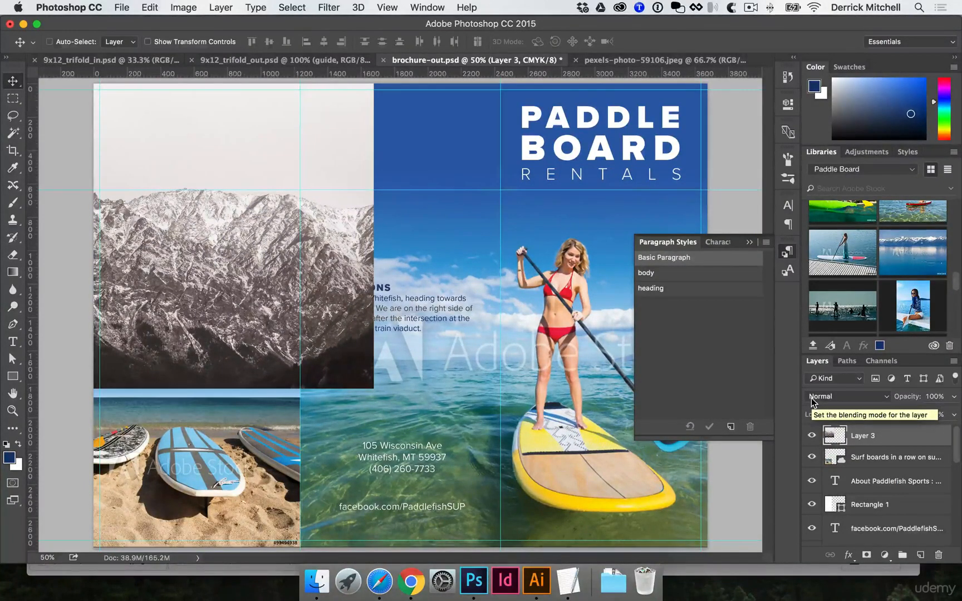
key(super+l)
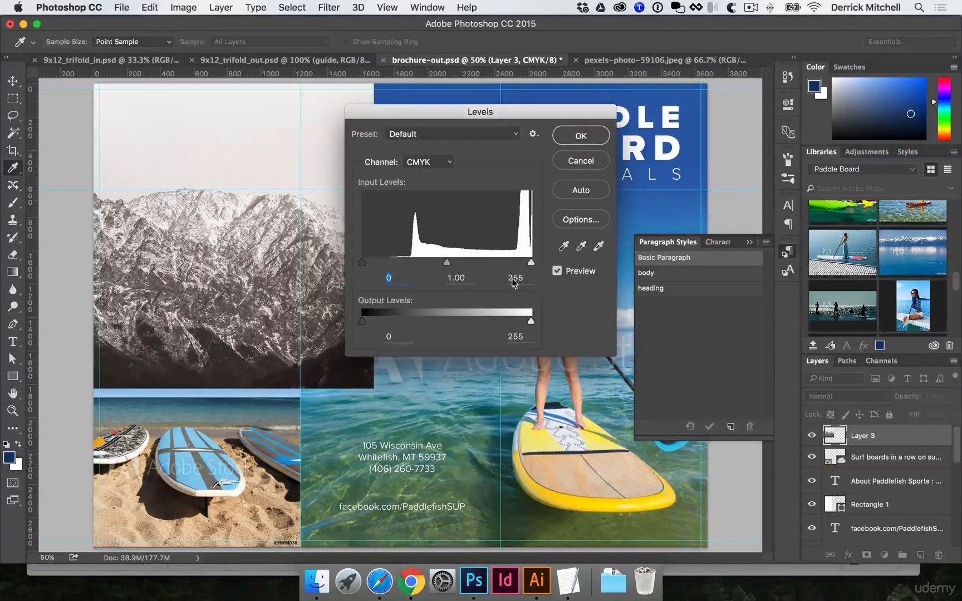
mouse_move(531, 323)
mouse_down()
mouse_move(506, 321)
mouse_move(534, 321)
mouse_up()
drag(363, 322, 425, 326)
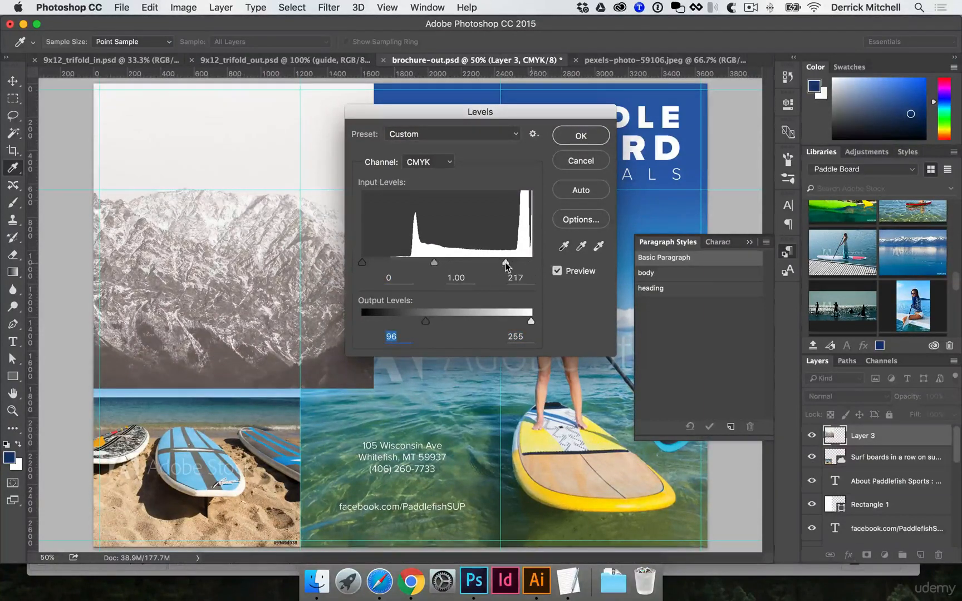
drag(362, 262, 392, 263)
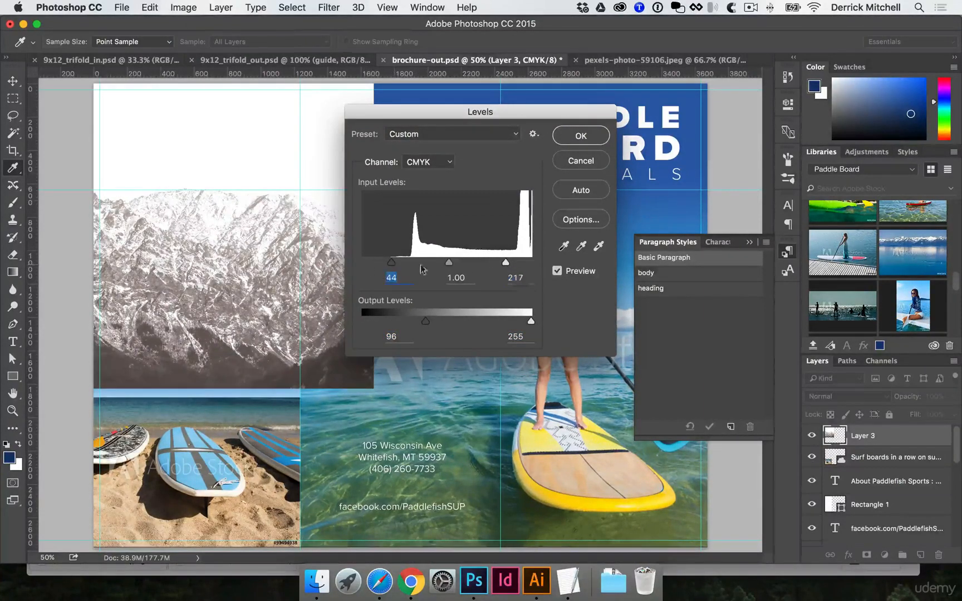
drag(505, 262, 487, 263)
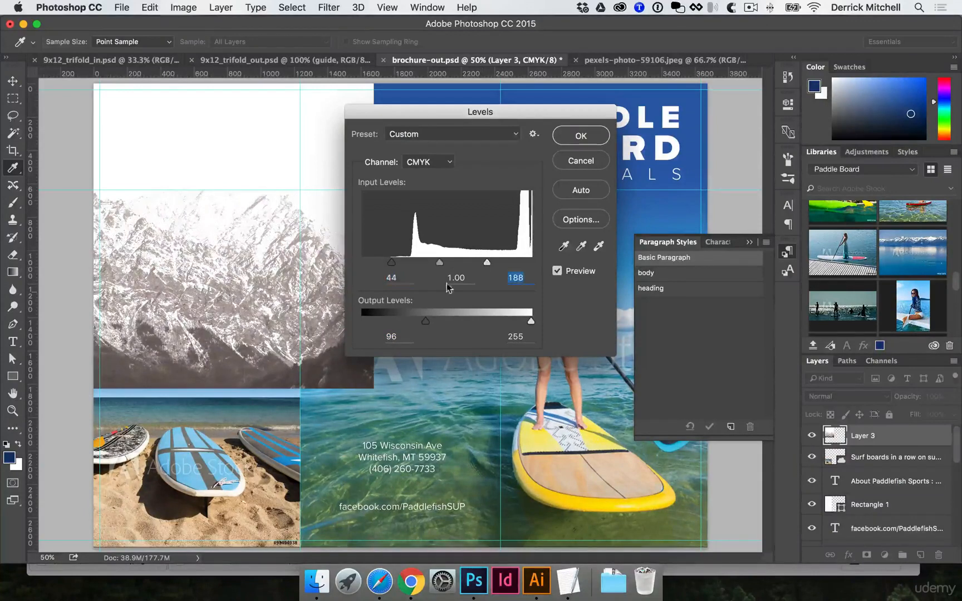
drag(392, 263, 386, 264)
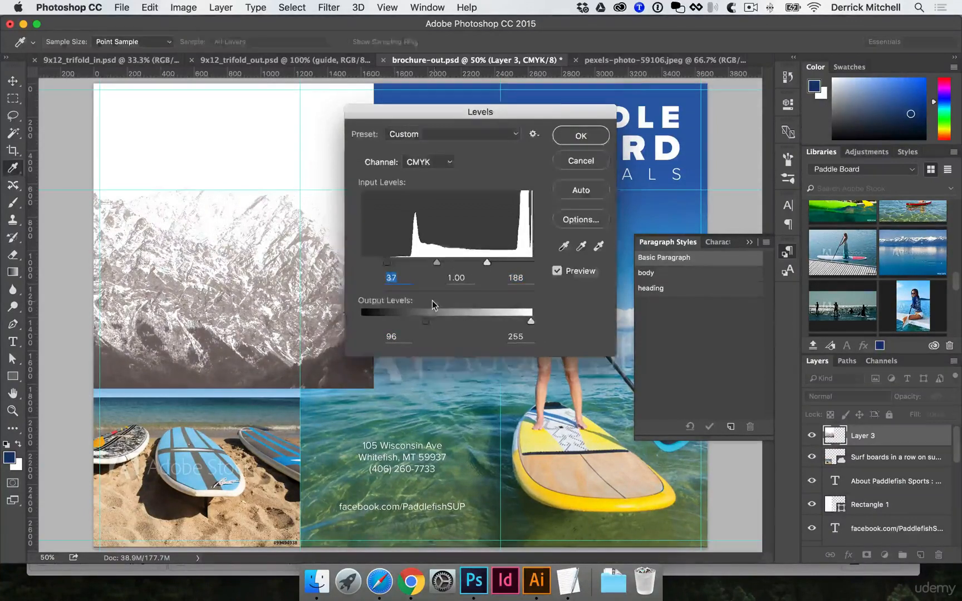
key(Return)
key(v)
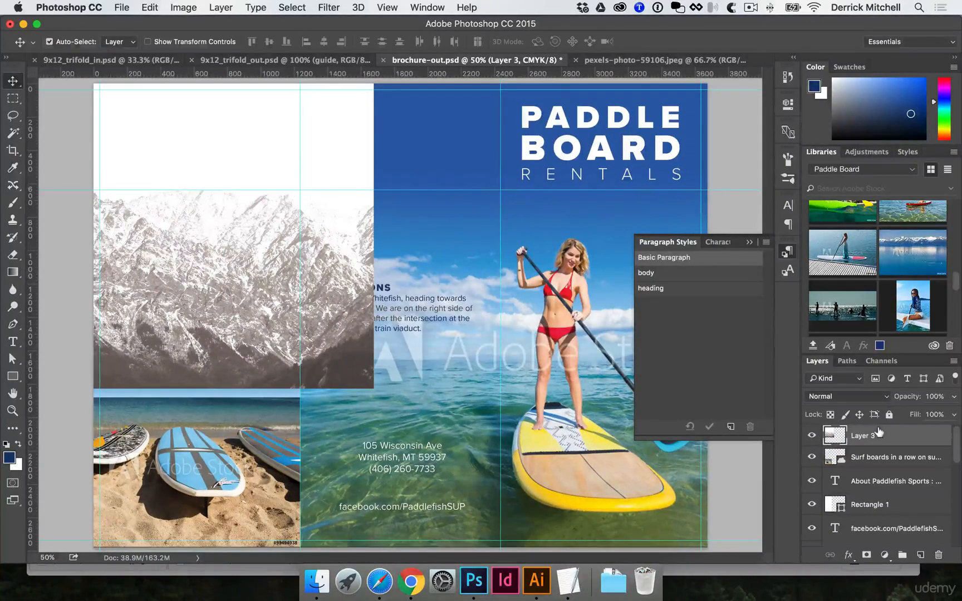
Move the mountain layer beneath the About text layer and lower its opacity to 23%.
drag(878, 433, 876, 484)
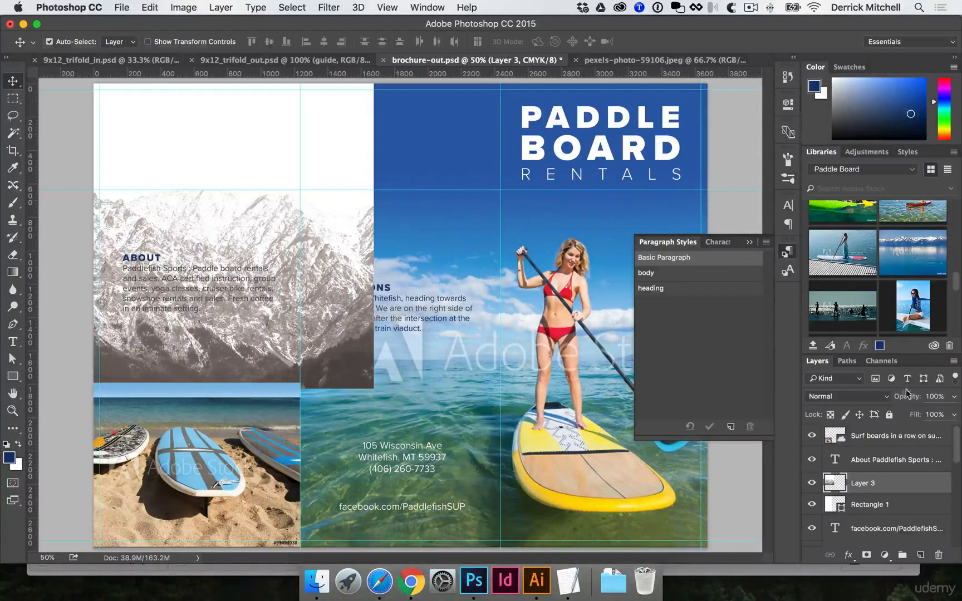
drag(907, 393, 764, 423)
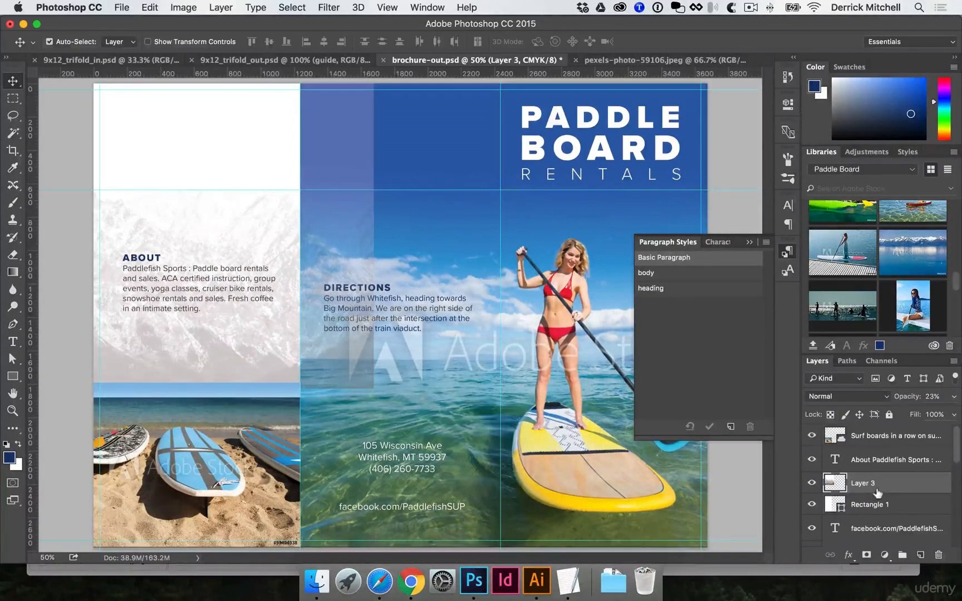
Clip the mountain layer to the rectangle below it and hide the guides.
alt+click(847, 487)
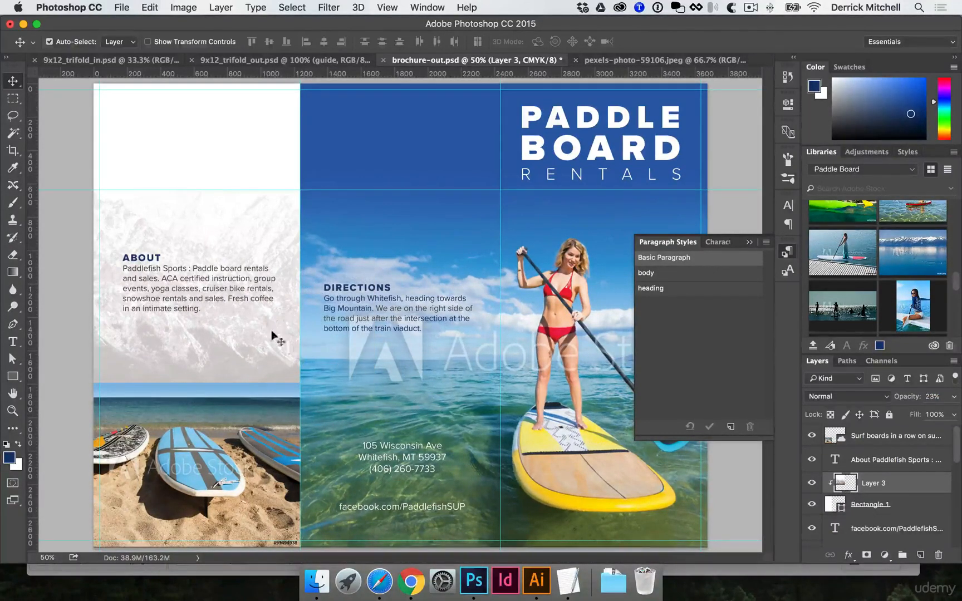
key(super+semicolon)
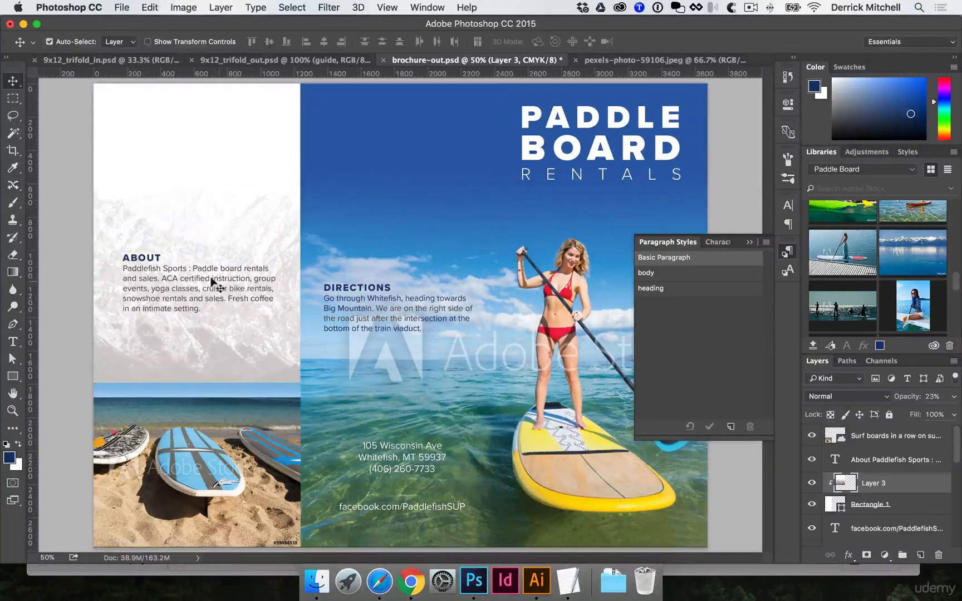
Move the About heading and text block up to the top of the back panel.
drag(215, 284, 207, 162)
click(225, 230)
drag(235, 261, 240, 279)
Scale the mountain layer up to cover the upper back panel and set its opacity to 20%.
key(super+t)
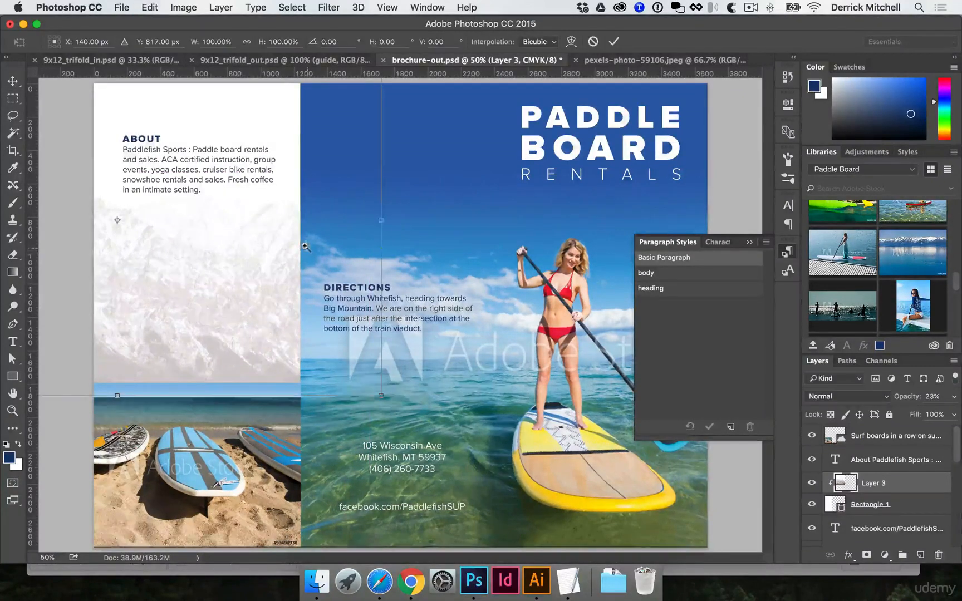
key(super+minus)
drag(388, 133, 352, 157)
drag(266, 282, 328, 331)
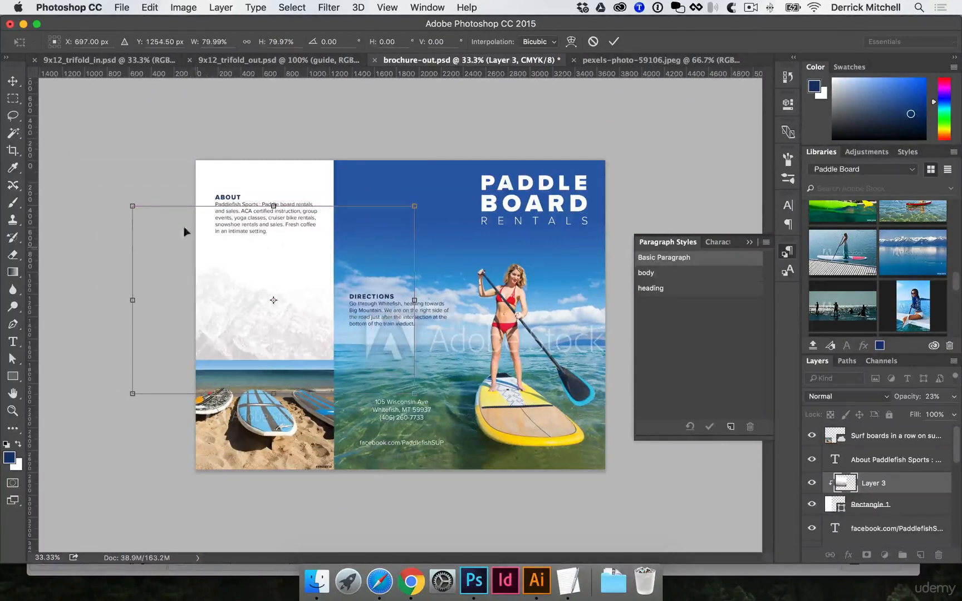
drag(127, 203, 107, 185)
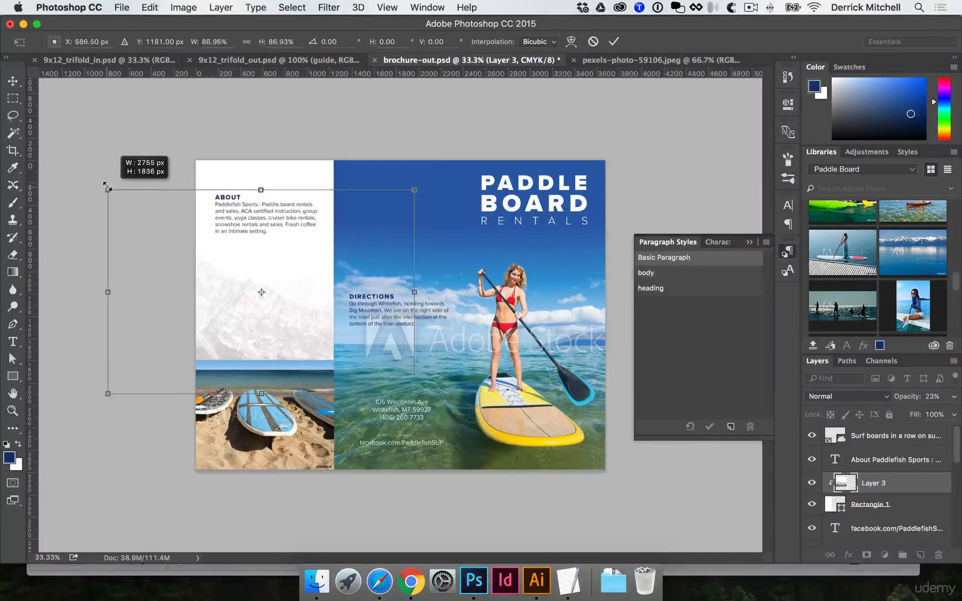
key(Return)
super+click(312, 313)
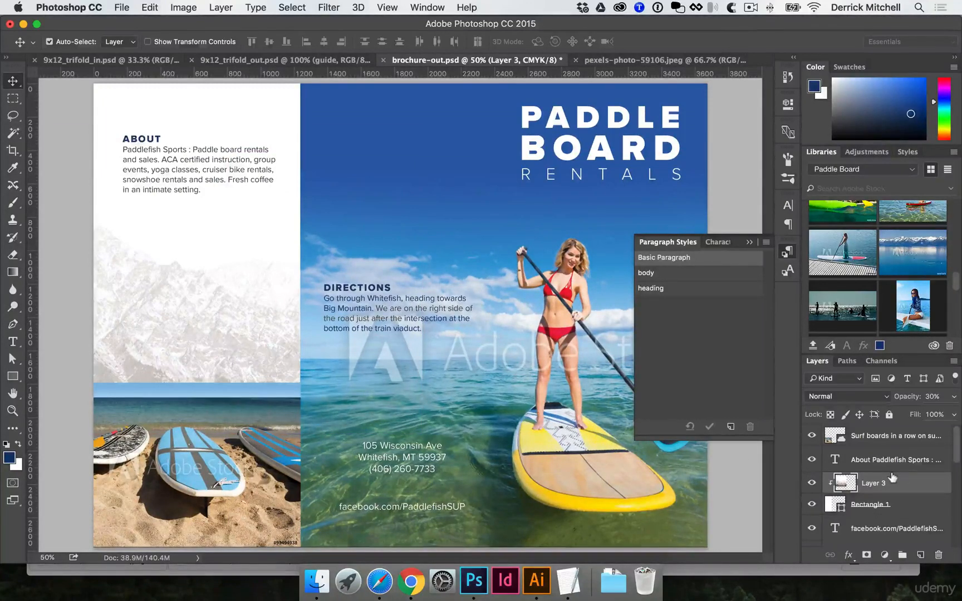
key(2)
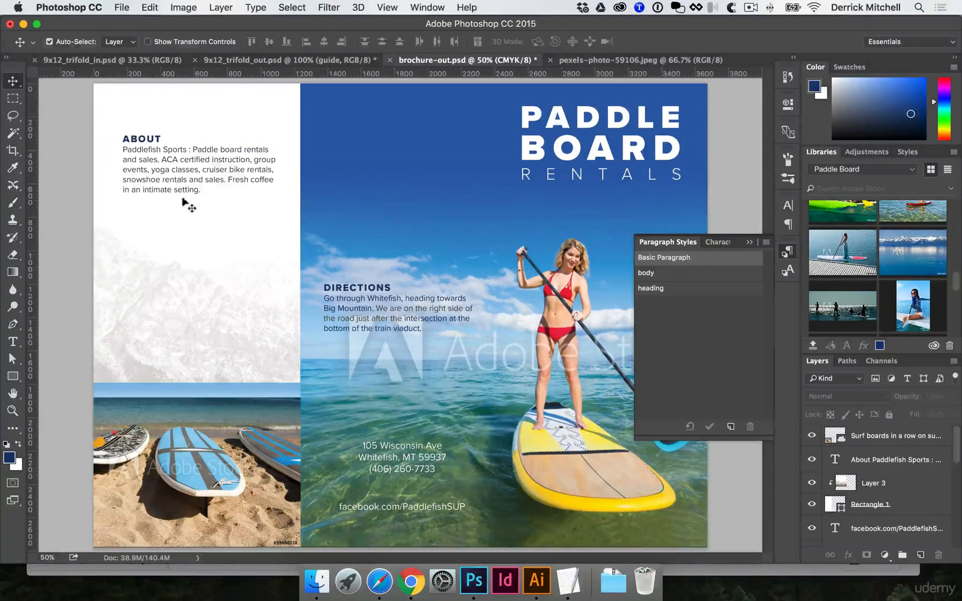
Nudge the About text down slightly and move the Directions text up to the top of its panel.
drag(192, 185, 193, 197)
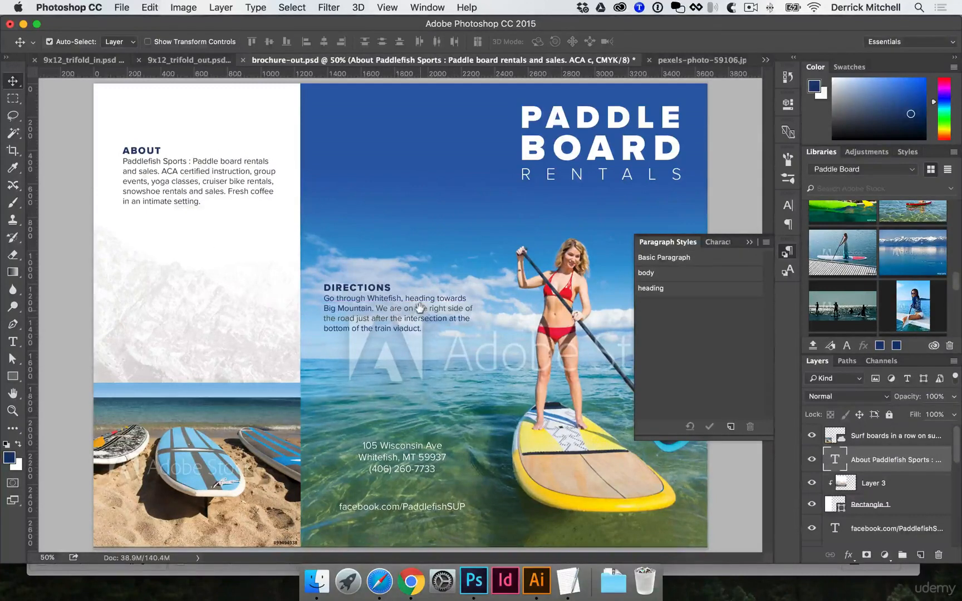
click(222, 404)
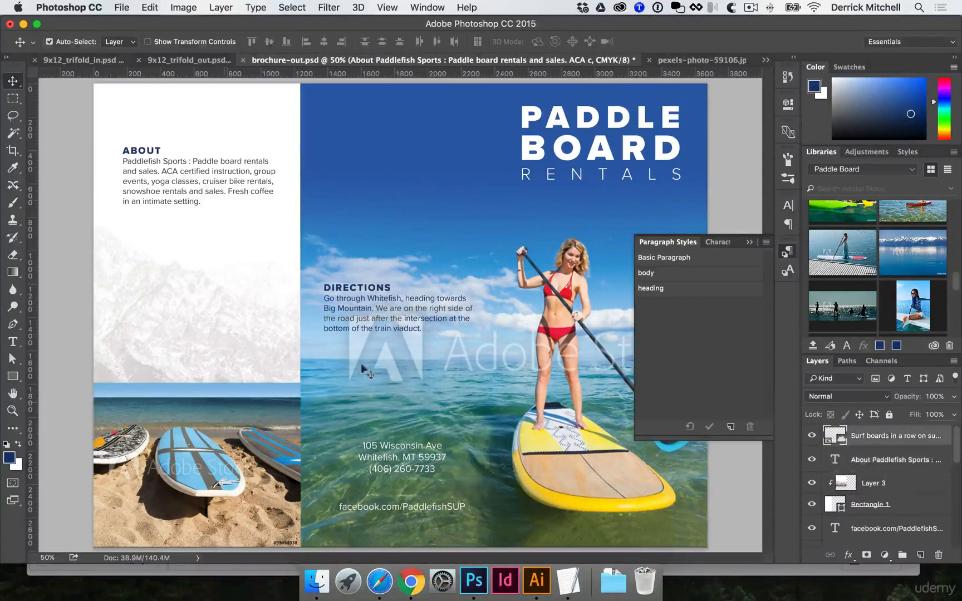
click(789, 253)
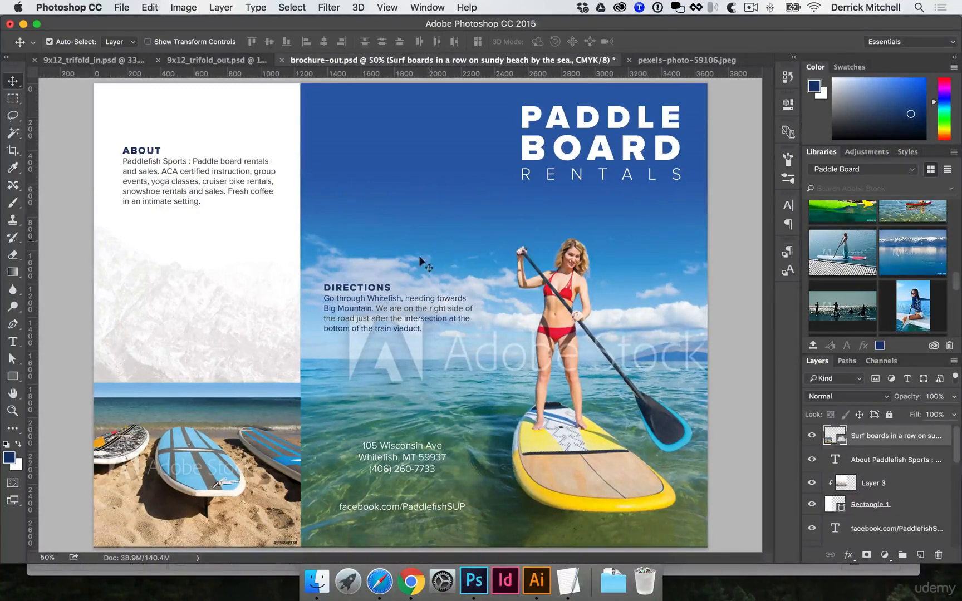
drag(422, 310, 306, 156)
Select the Directions body text and clear its override so it follows the body paragraph style.
key(t)
click(404, 170)
key(super+Return)
super+click(399, 188)
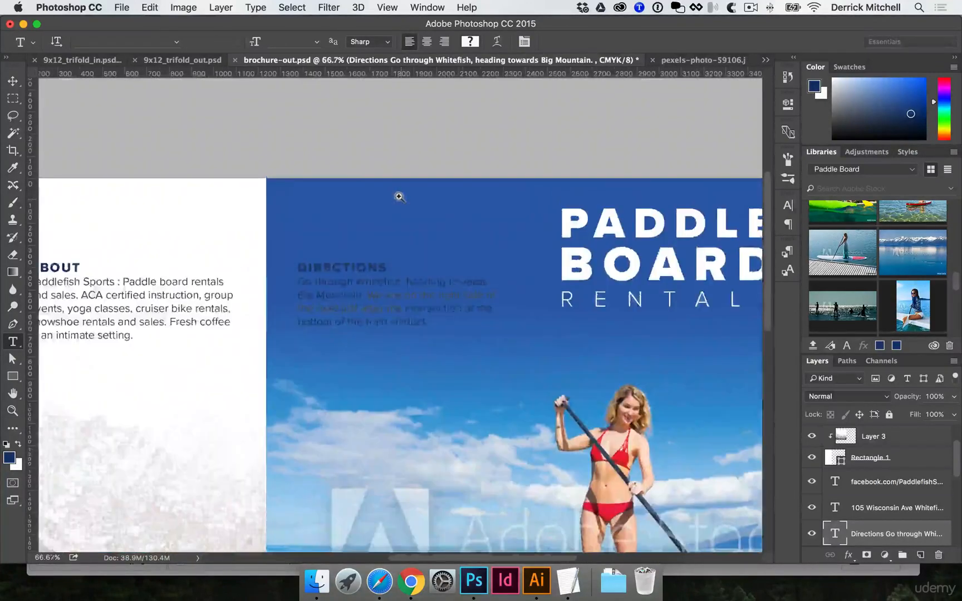
super+click(400, 247)
click(352, 320)
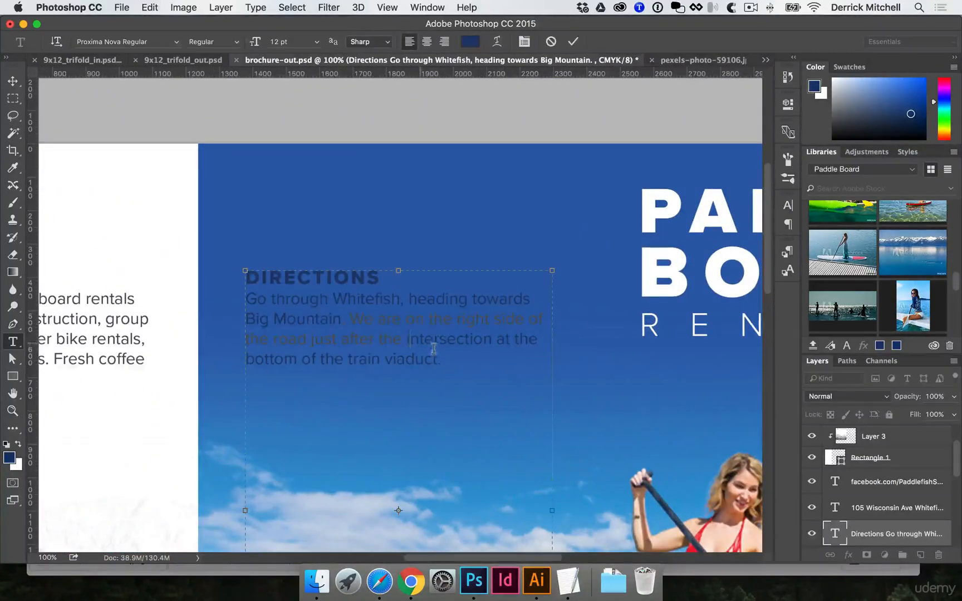
drag(449, 360, 242, 294)
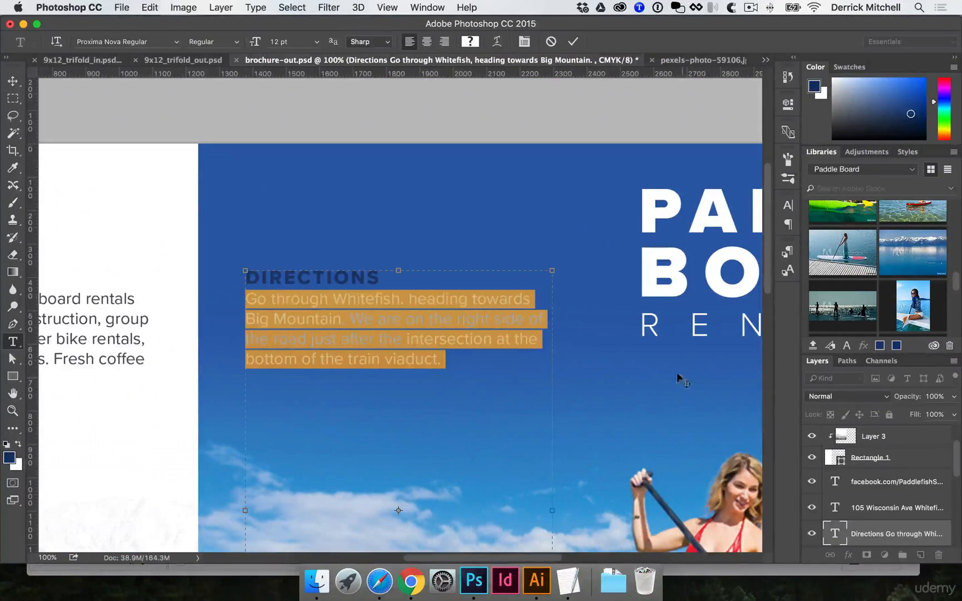
click(790, 269)
click(781, 253)
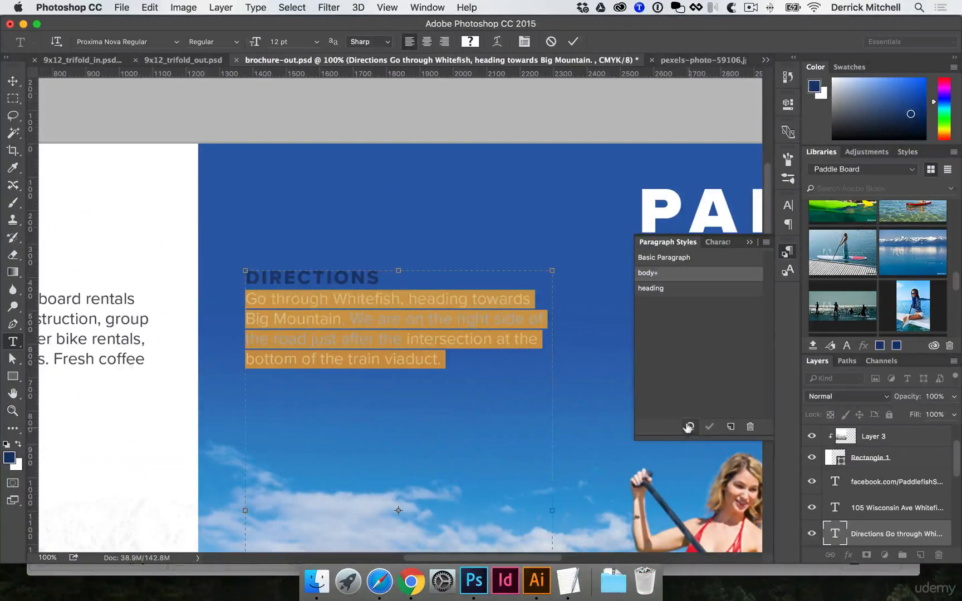
click(689, 427)
click(788, 252)
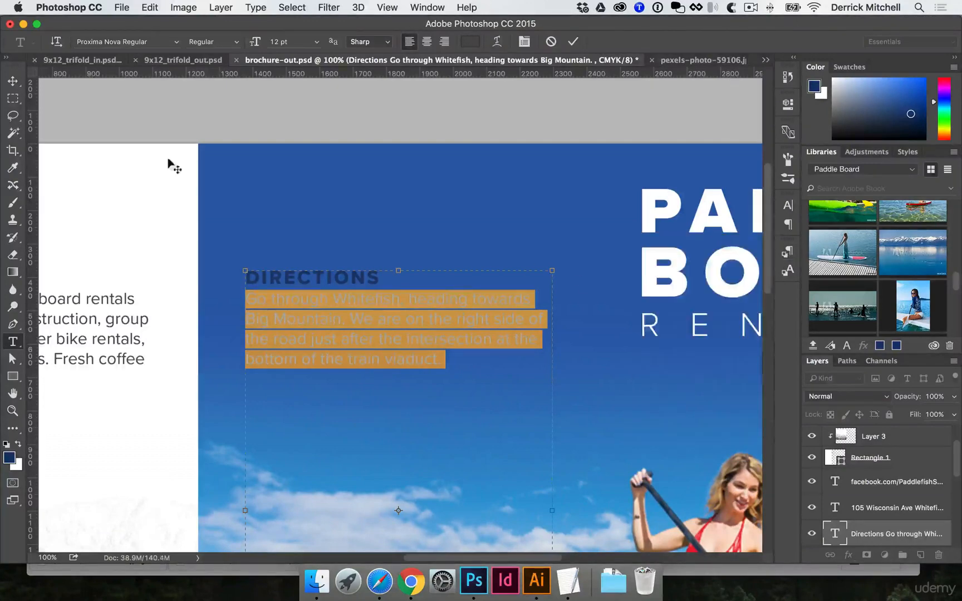
Change the Directions body text color to white.
click(13, 80)
scroll(357, 334, down, 1)
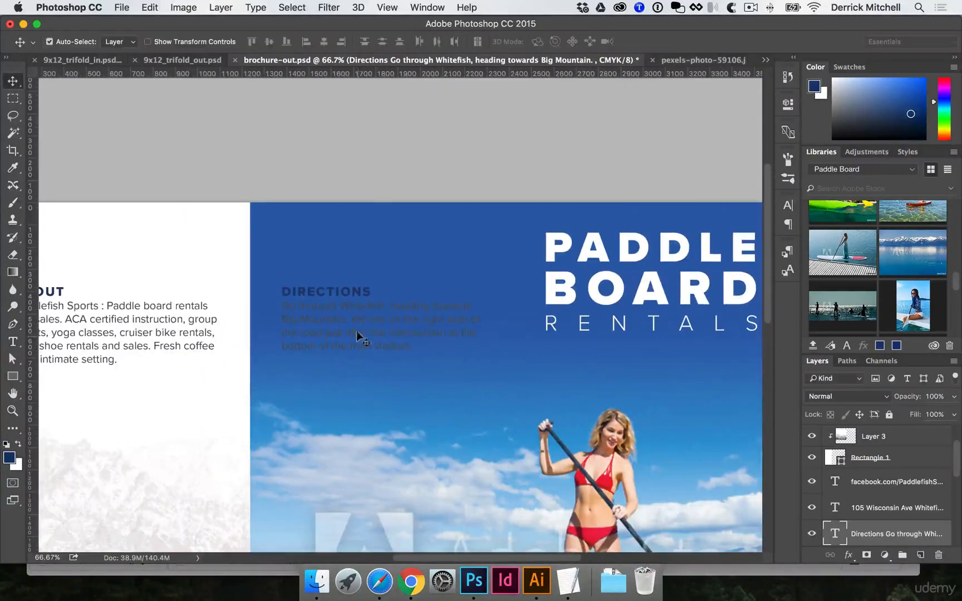
key(t)
drag(420, 342, 263, 306)
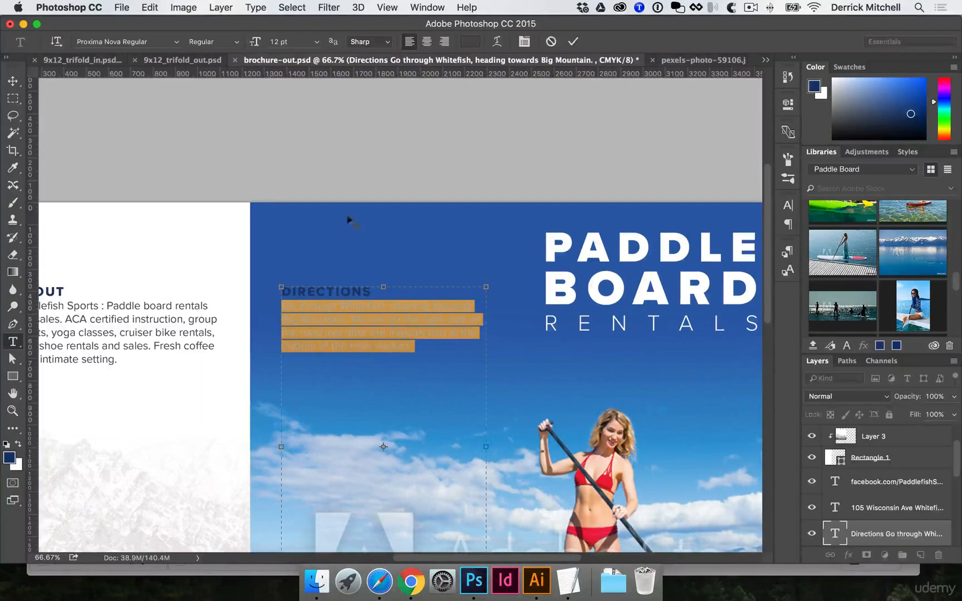
click(470, 41)
drag(573, 338, 454, 181)
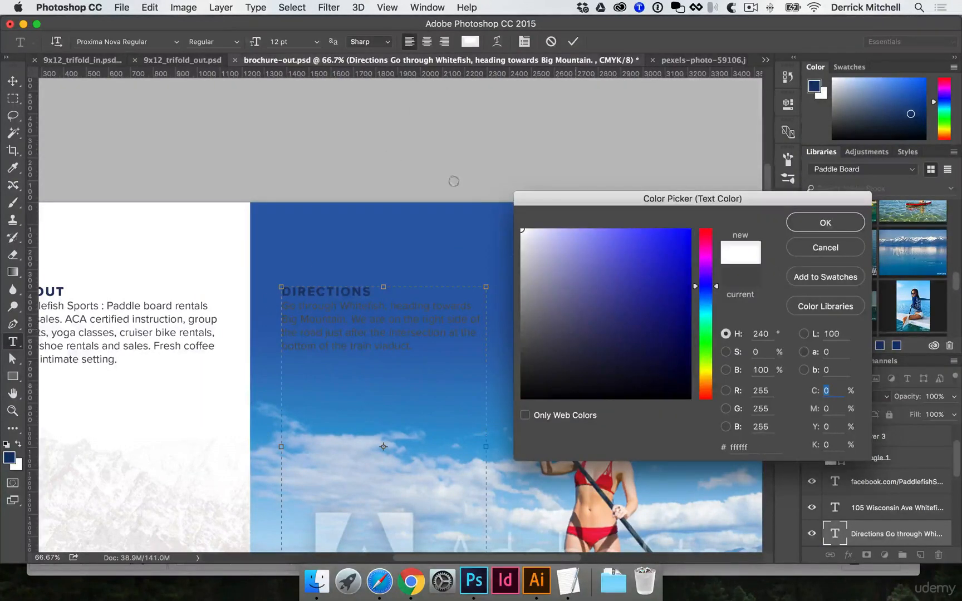
key(Return)
key(super+Return)
drag(322, 266, 354, 233)
key(v)
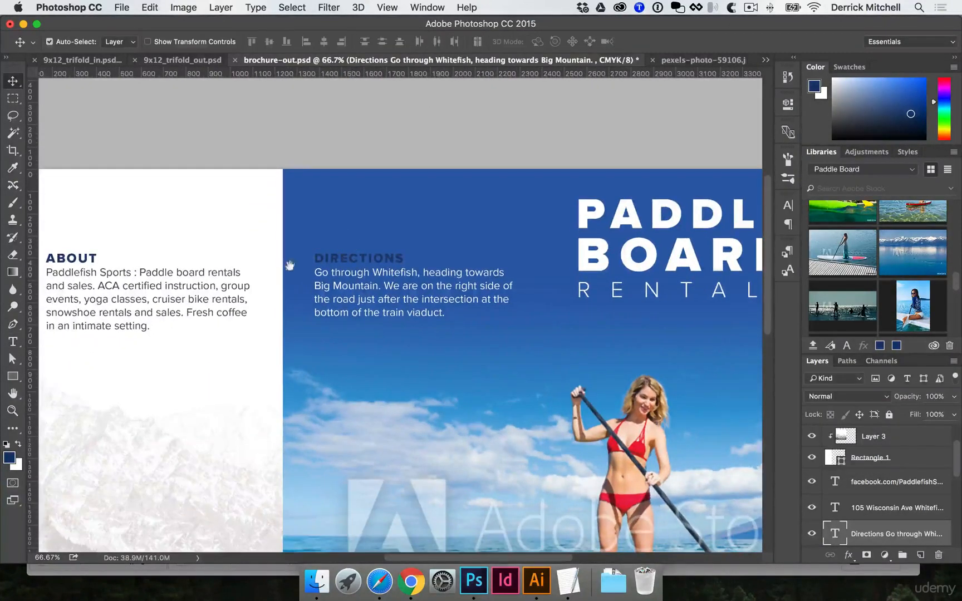
key(super+minus)
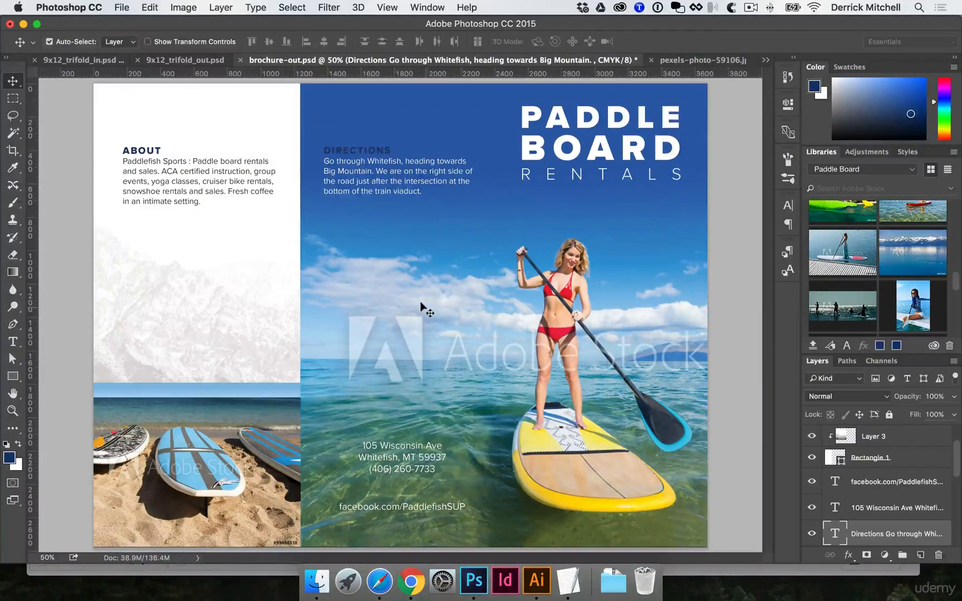
Open newsprint-halftone.ai from the DESIGN FILES AI folder in Illustrator and copy its halftone artwork.
key(super)
click(317, 581)
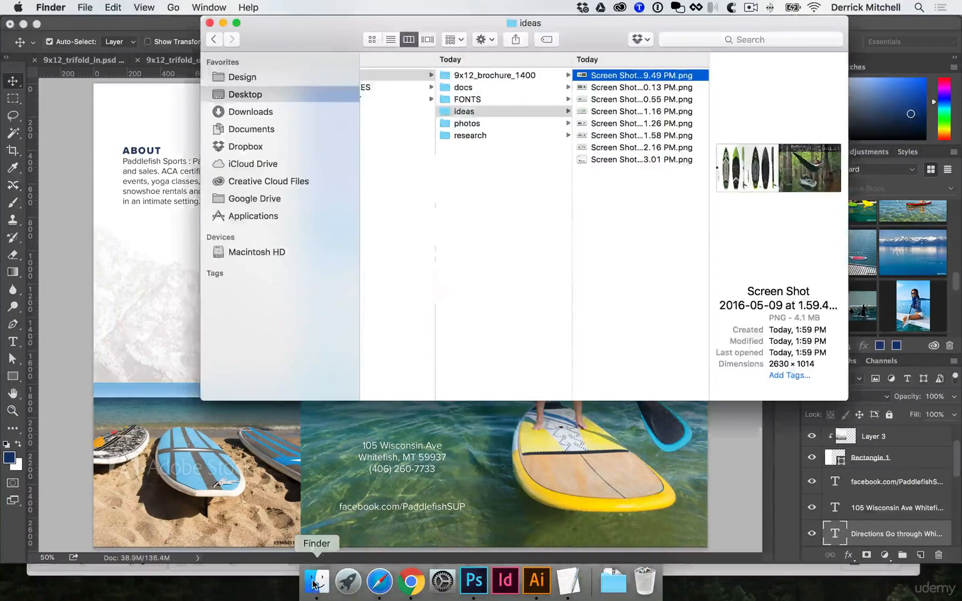
click(411, 90)
click(517, 78)
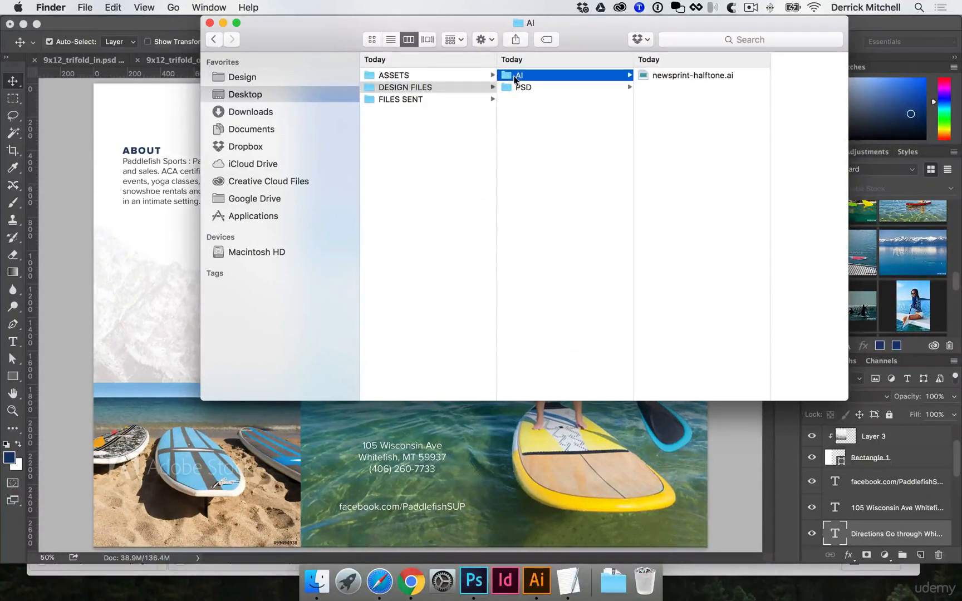
click(699, 76)
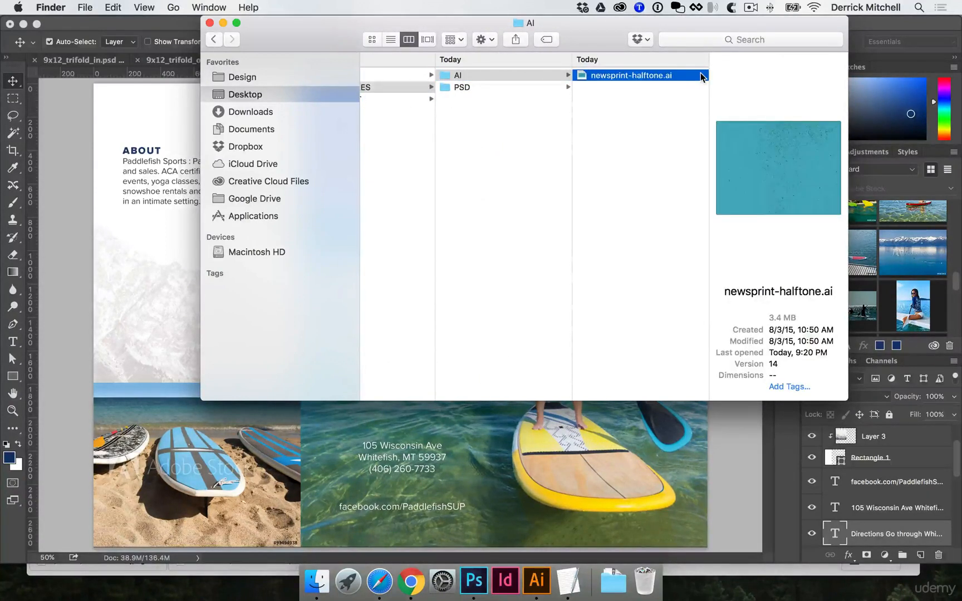
double_click(660, 76)
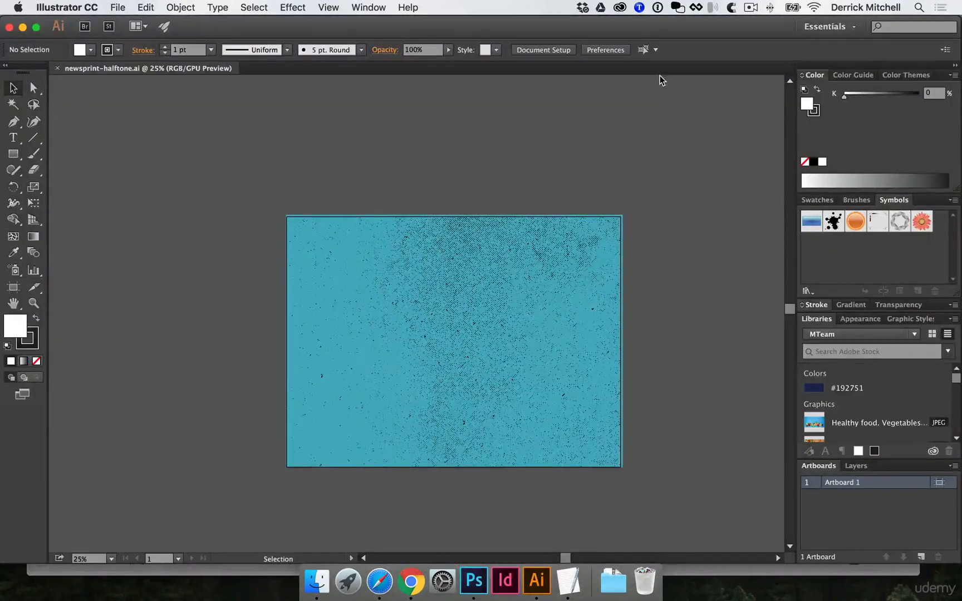
click(481, 260)
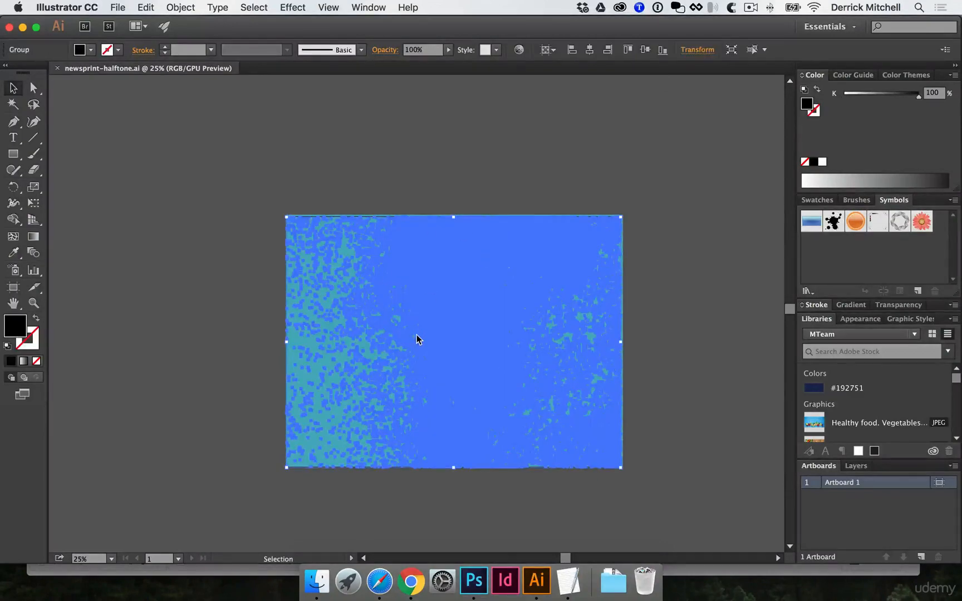
Paste the halftone artwork into the brochure above the surf boards layer as a Smart Object.
click(470, 579)
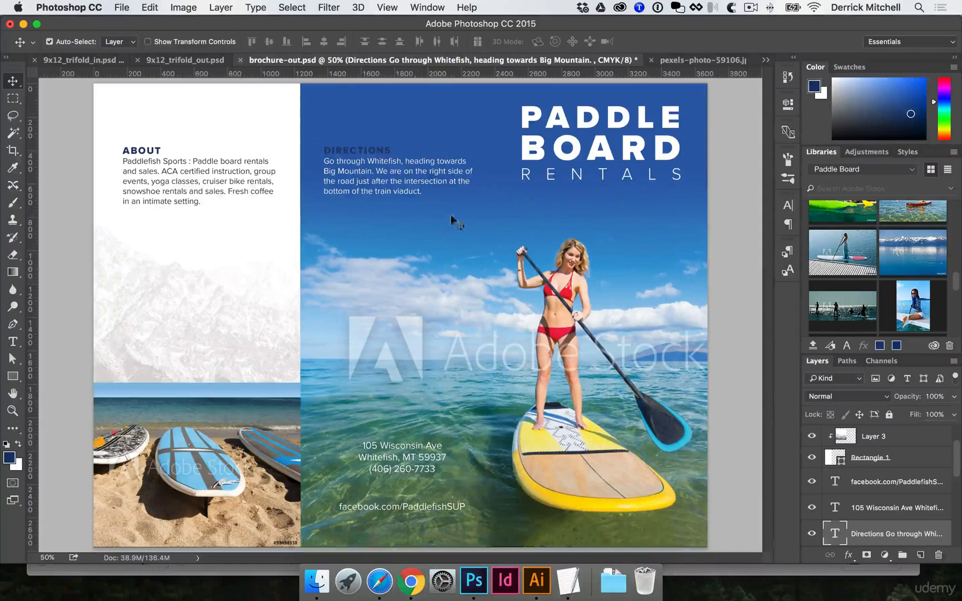
click(455, 206)
scroll(891, 490, down, 2)
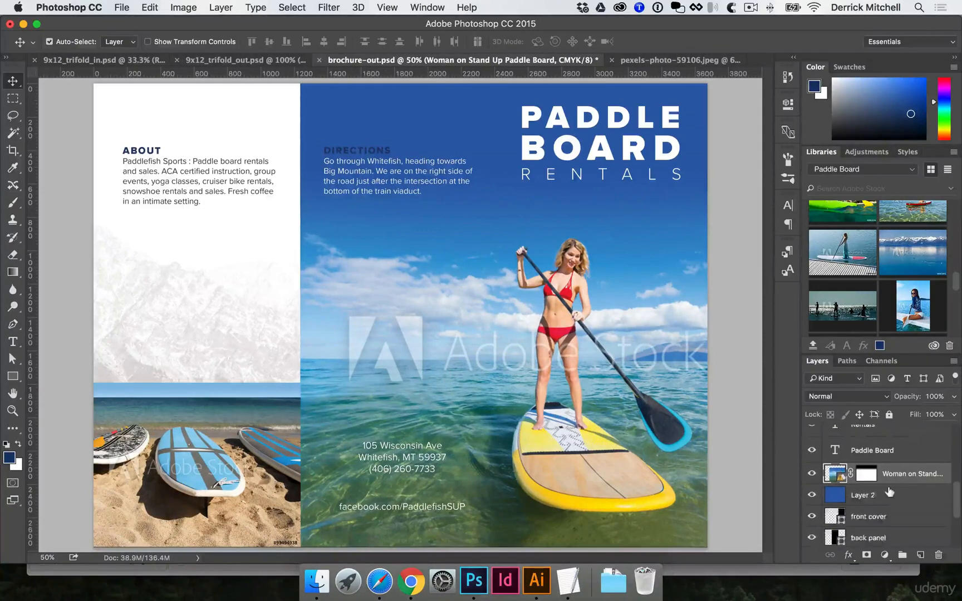
scroll(890, 492, up, 3)
scroll(880, 491, down, 3)
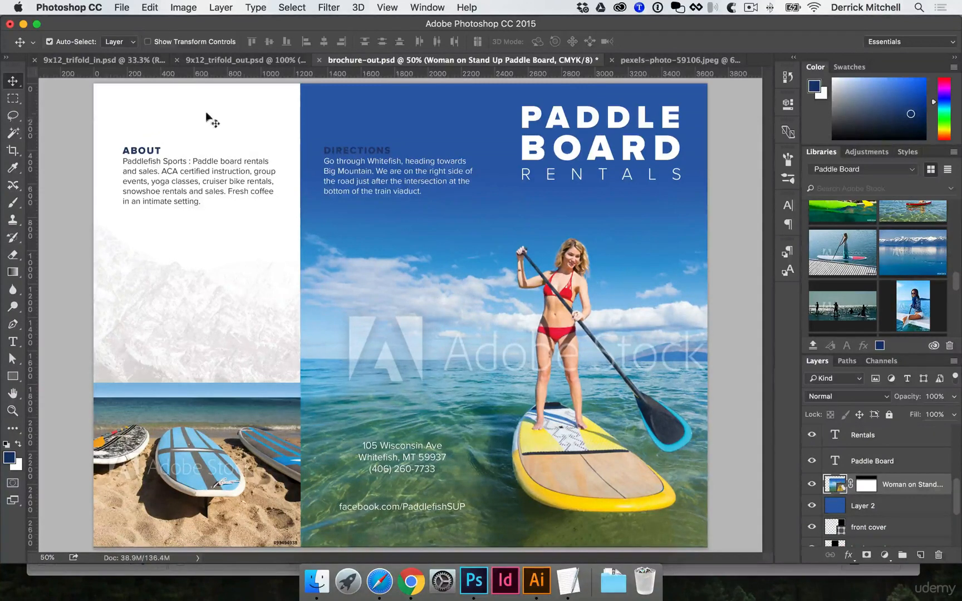
scroll(880, 476, down, 5)
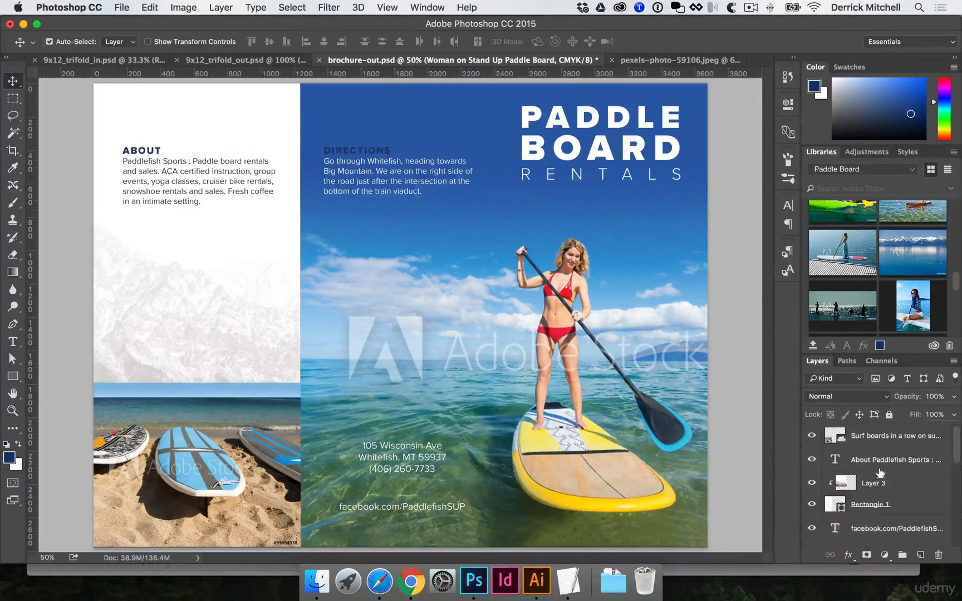
click(883, 438)
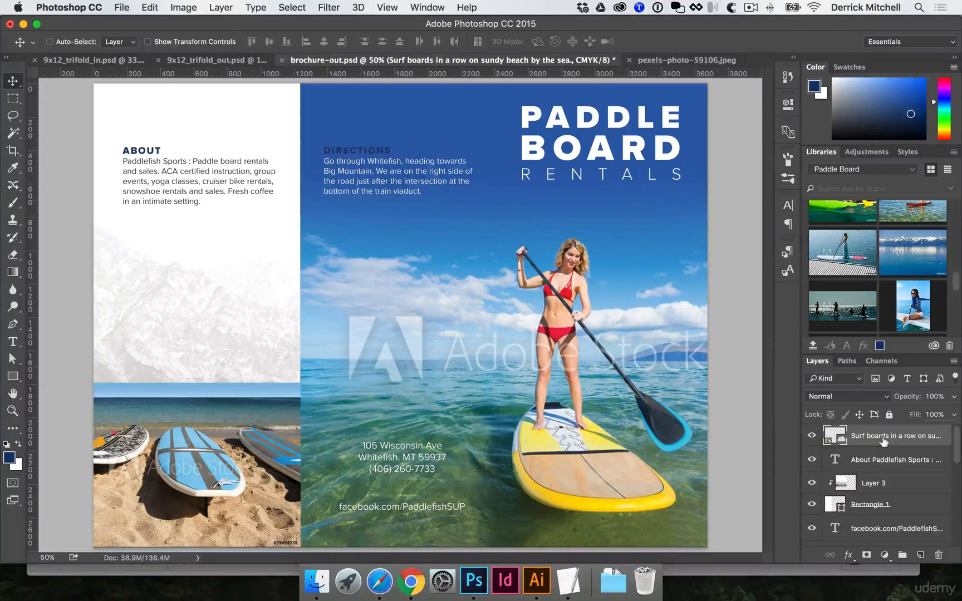
key(super+v)
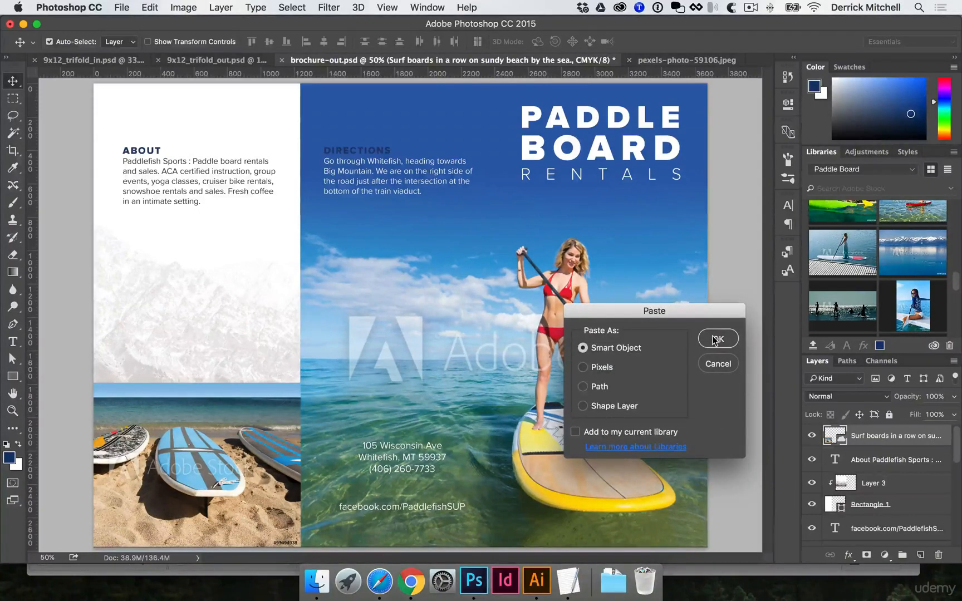
click(717, 339)
key(Return)
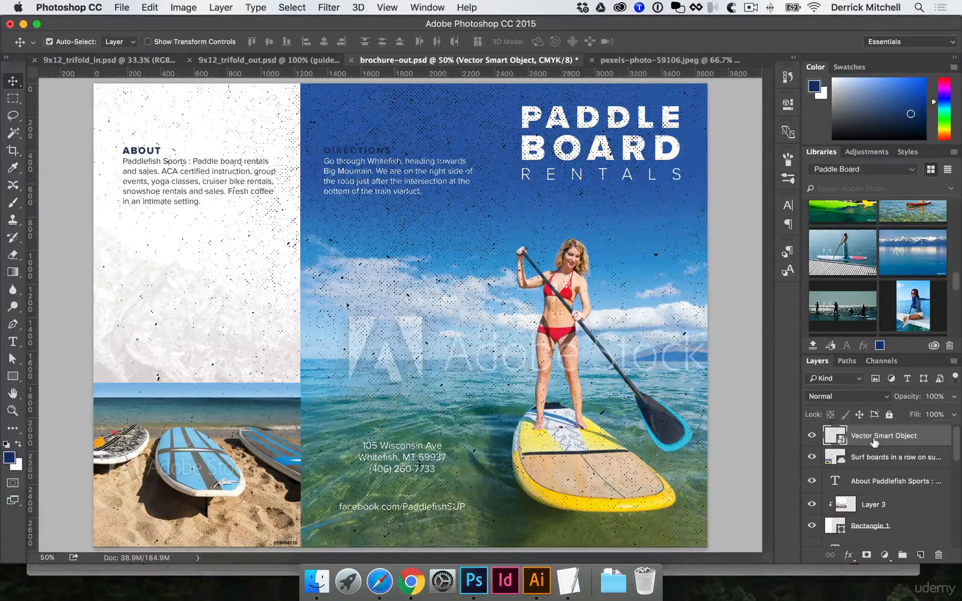
Delete the halftone layer and paste the halftone artwork again as a Smart Object above the woman on paddle board photo.
key(Delete)
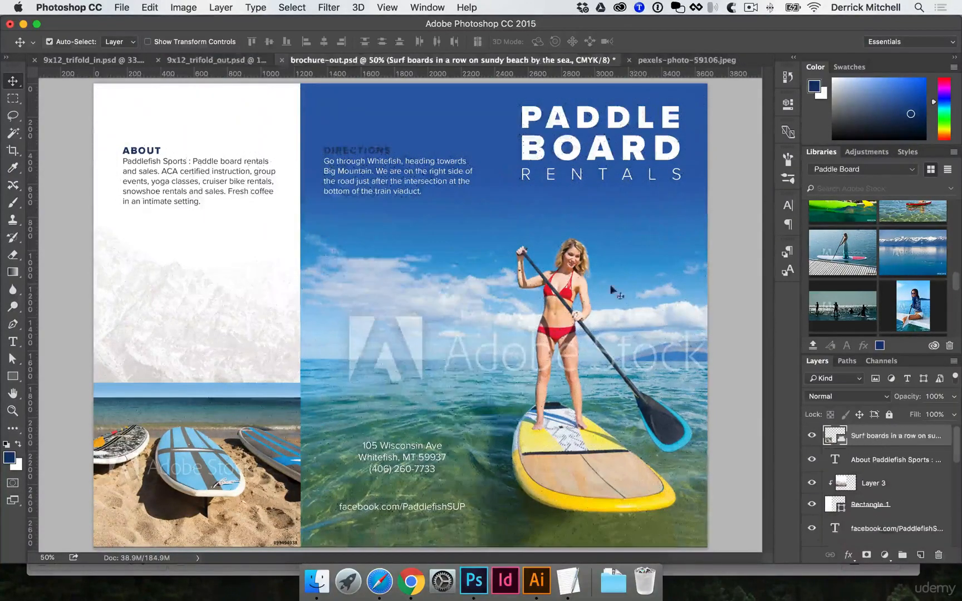
click(462, 100)
scroll(913, 499, down, 1)
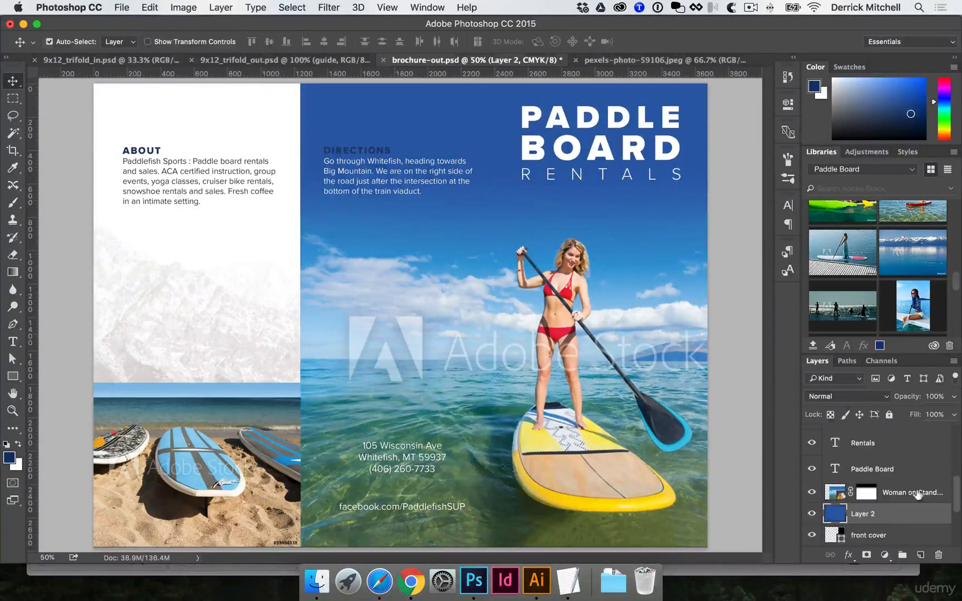
click(918, 494)
key(cmd+v)
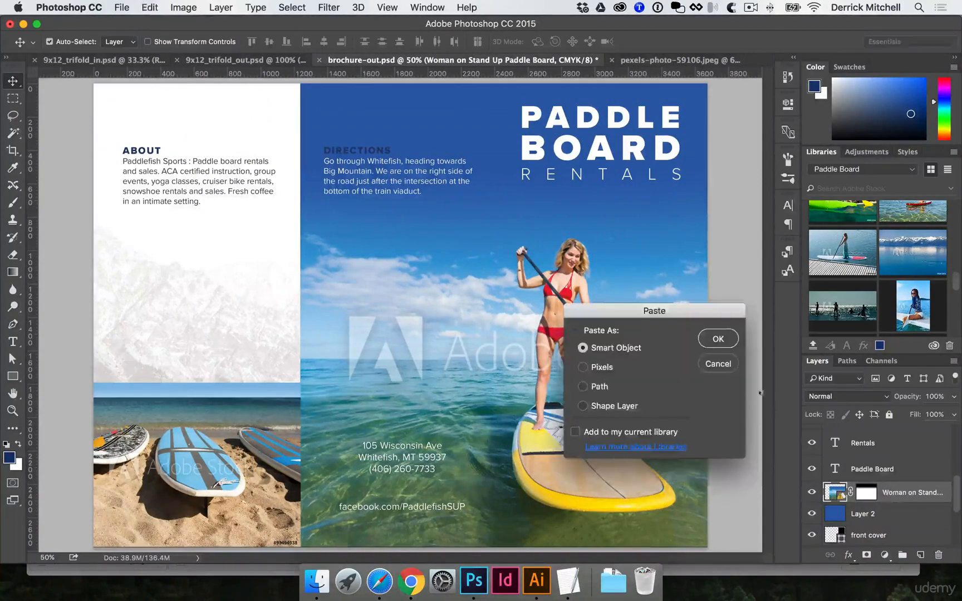
click(718, 338)
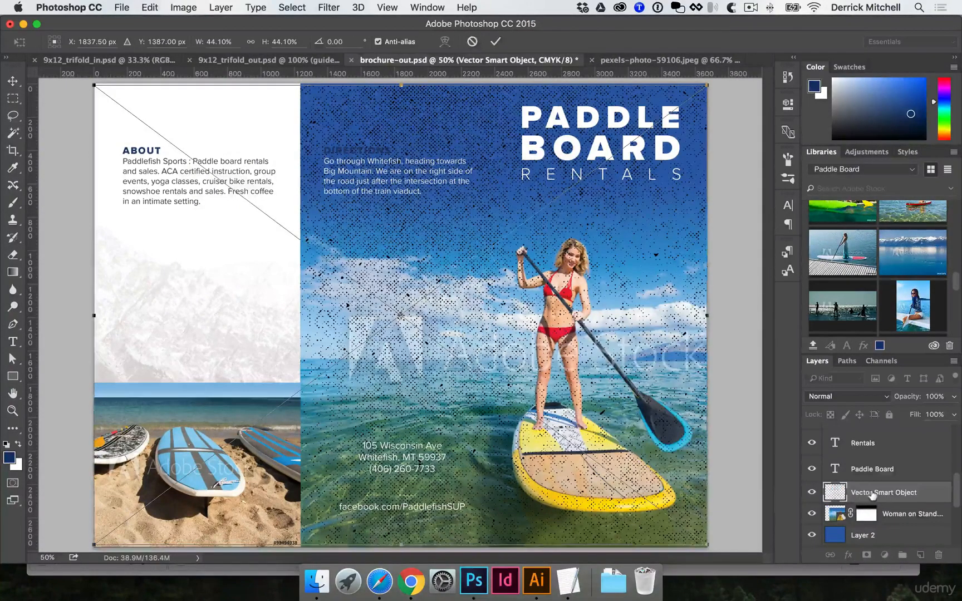
key(Return)
Move the halftone layer below the woman photo layer and set its blend mode to Multiply.
scroll(849, 481, down, 2)
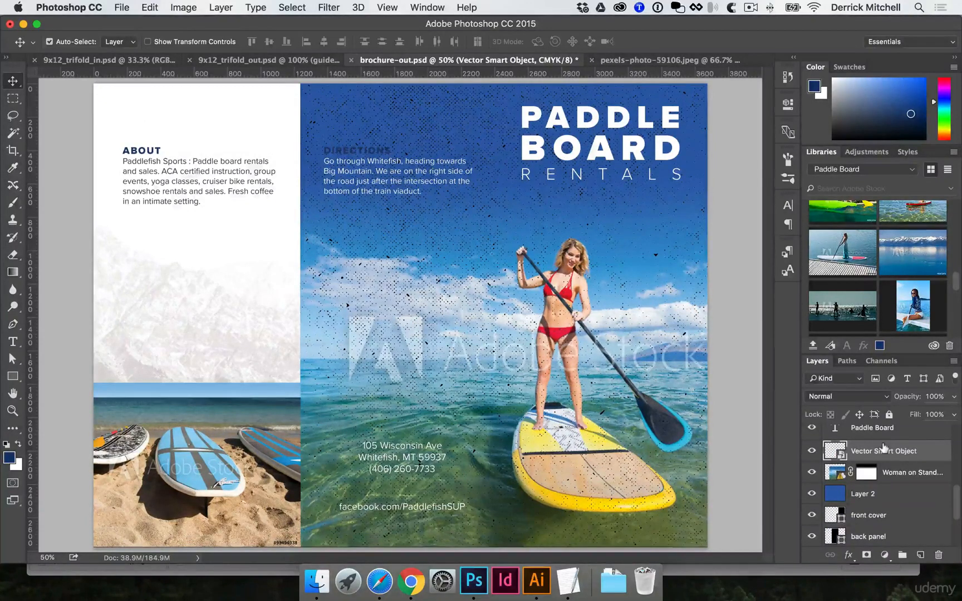
drag(884, 448, 880, 482)
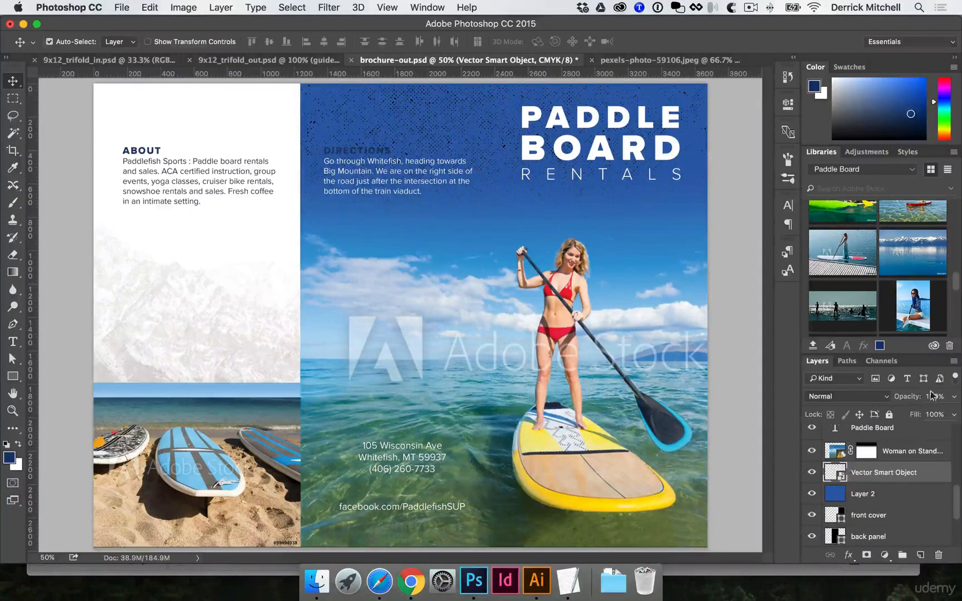
click(850, 396)
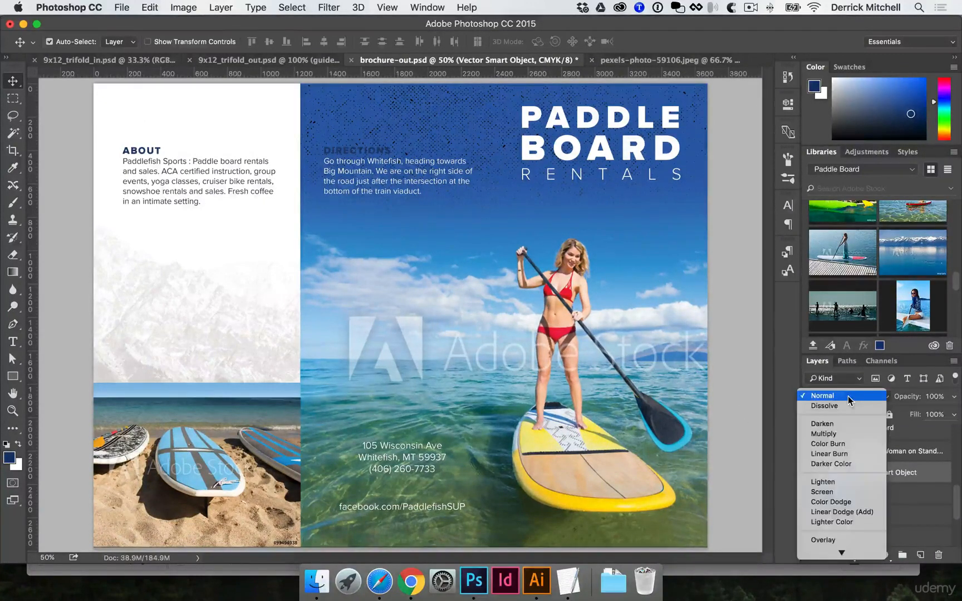
click(852, 433)
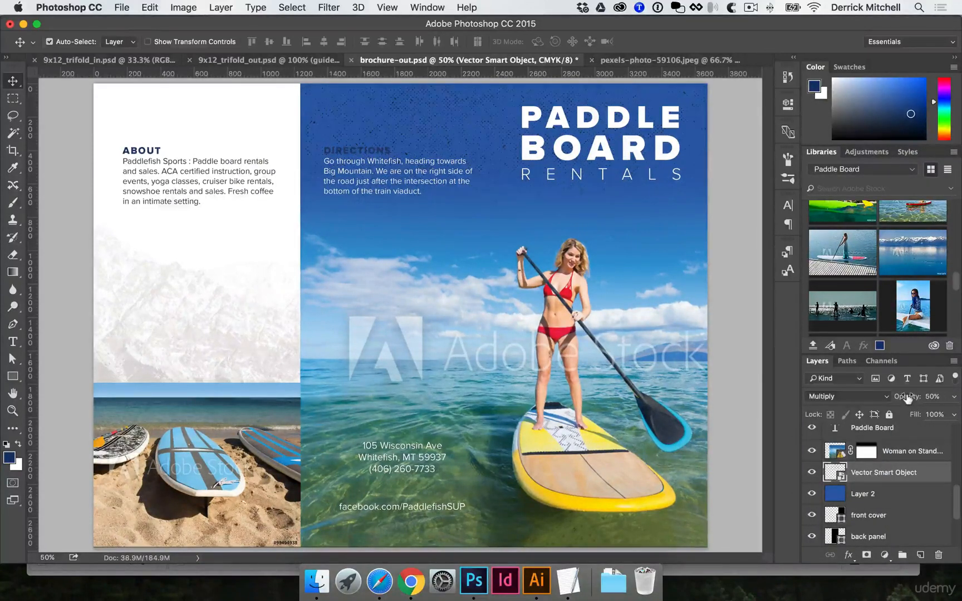
Set the halftone layer's opacity to 30% over the front cover.
super+click(495, 185)
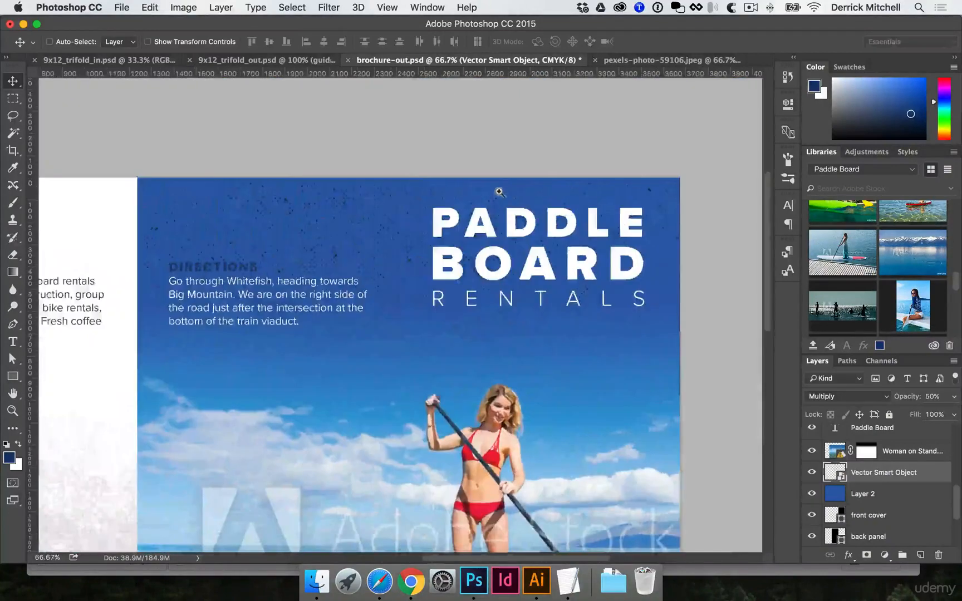
super+click(495, 184)
scroll(471, 267, right, 2)
scroll(471, 268, right, 3)
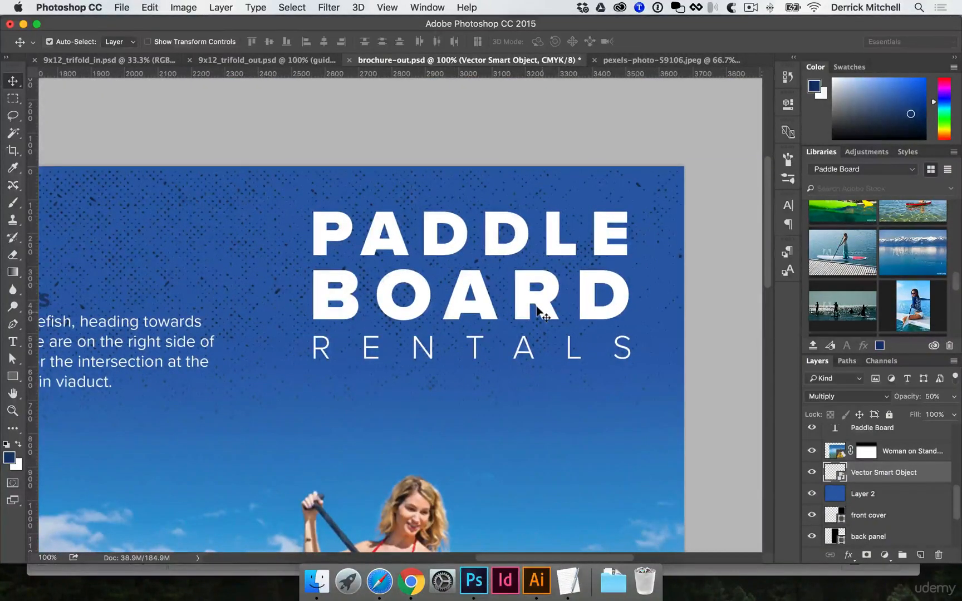
alt+click(333, 305)
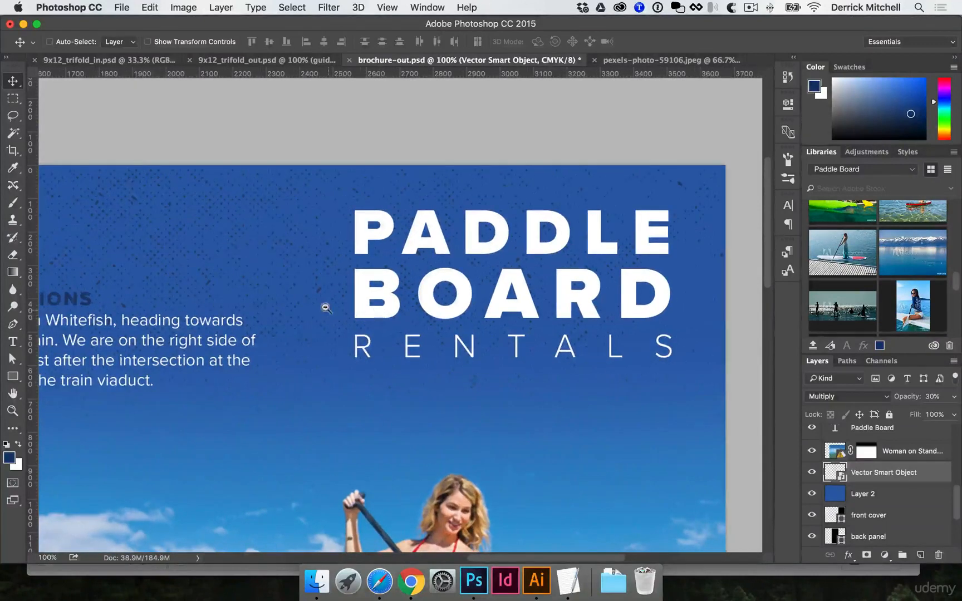
key(3)
alt+click(313, 312)
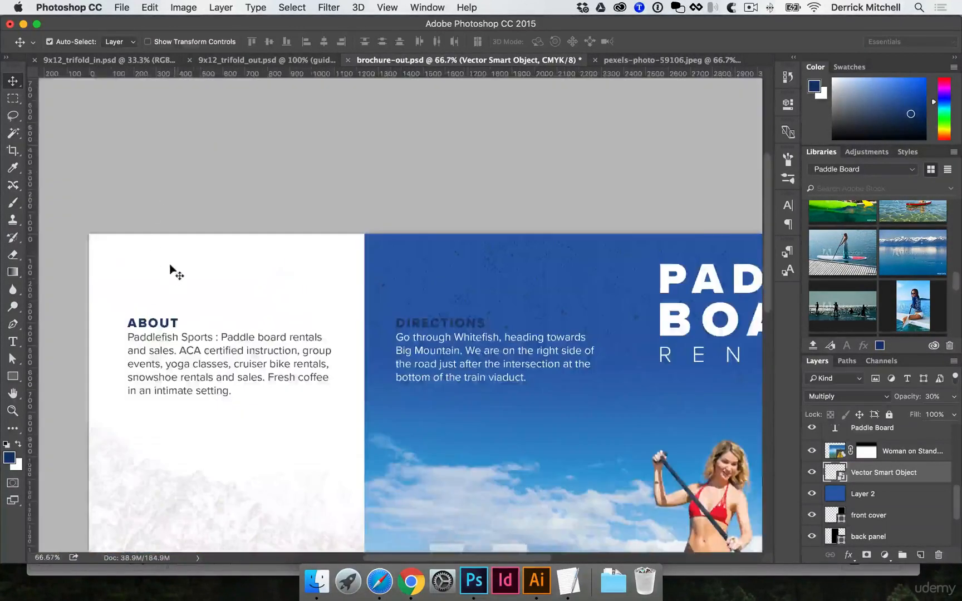
Paste the halftone as a Smart Object above the About panel rectangle and clip it to that rectangle.
click(169, 267)
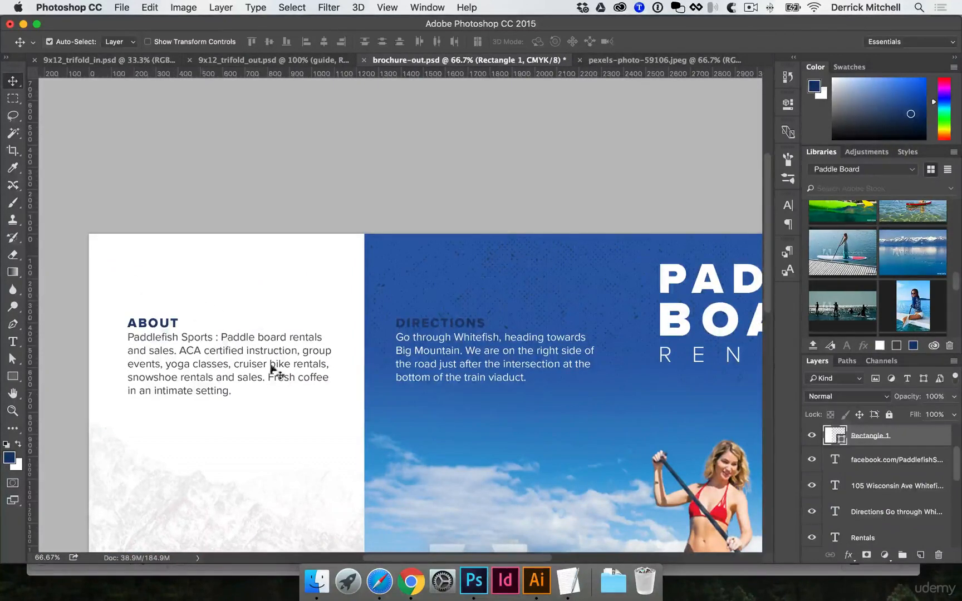
key(super+v)
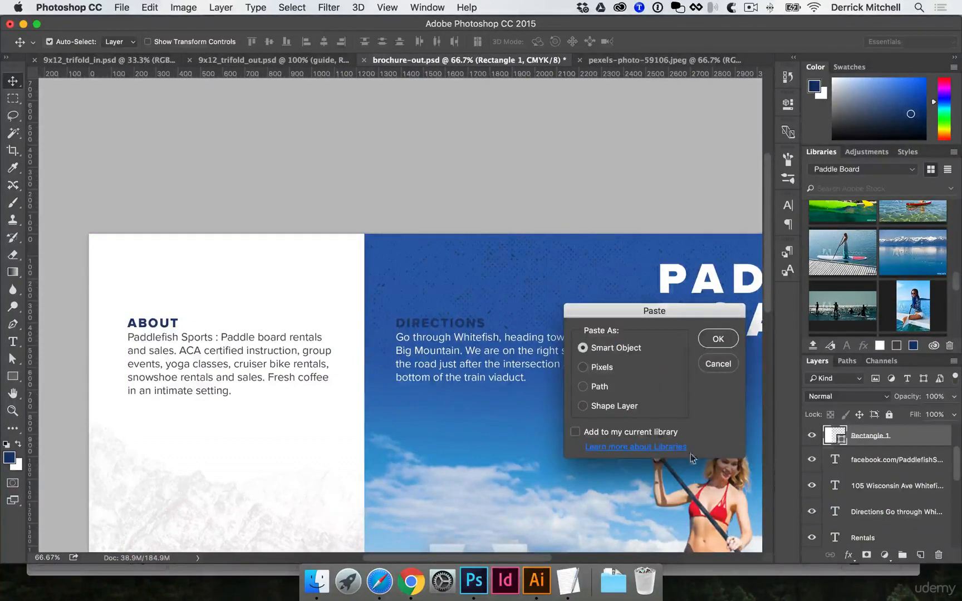
click(717, 339)
key(Return)
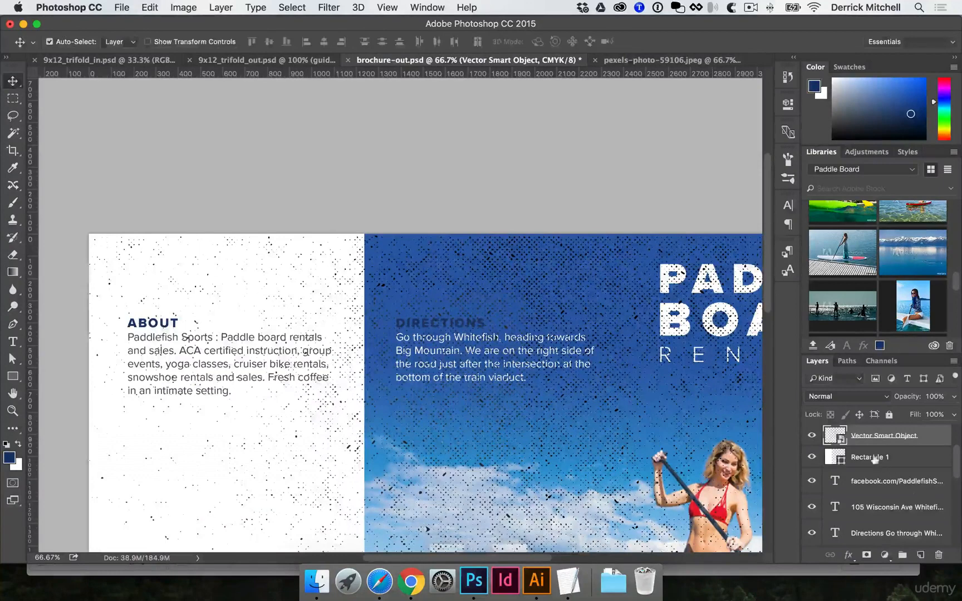
alt+click(858, 446)
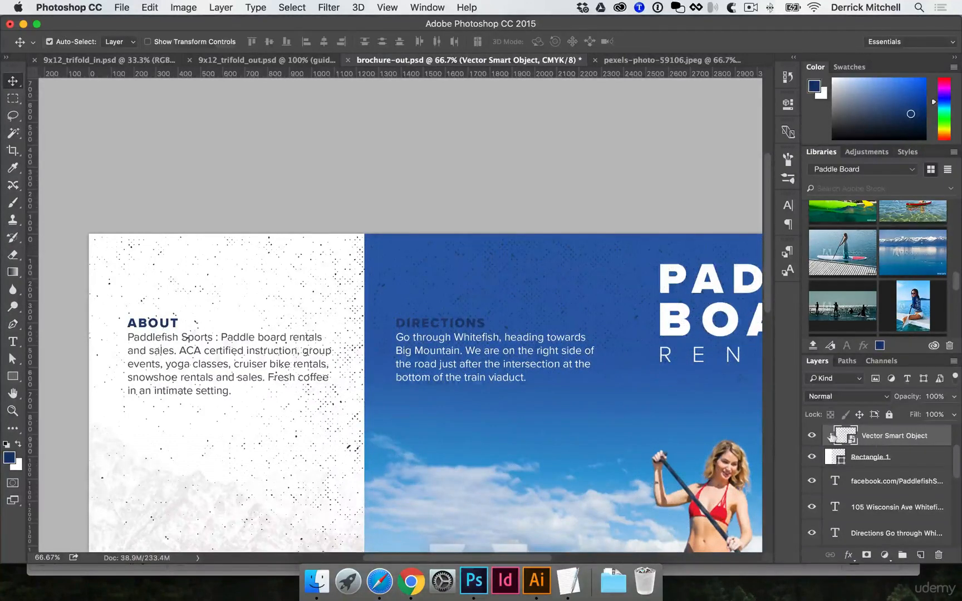
Set the About panel halftone layer's opacity to 10%.
scroll(390, 378, left, 5)
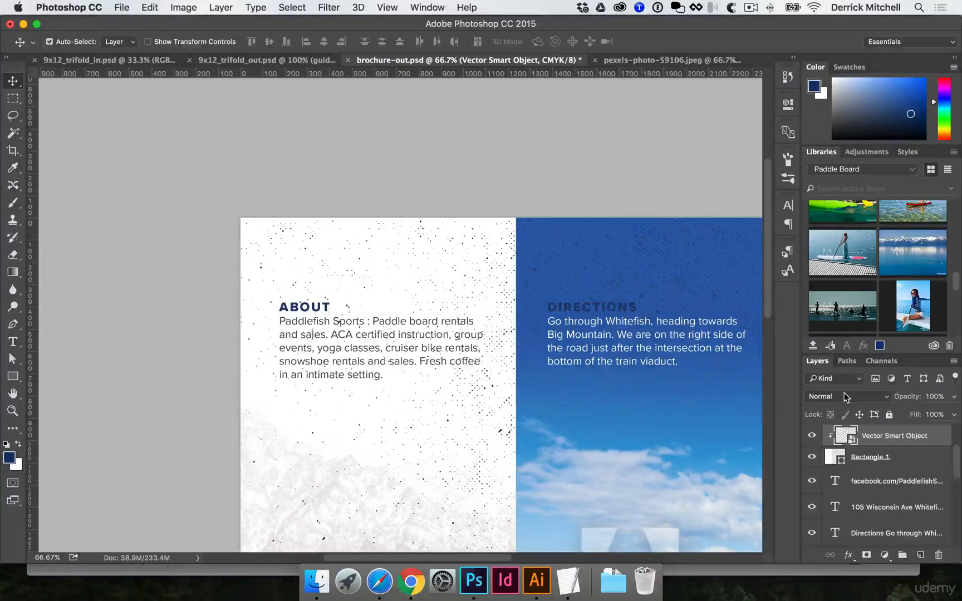
key(1)
super+click(414, 307)
drag(337, 301, 328, 421)
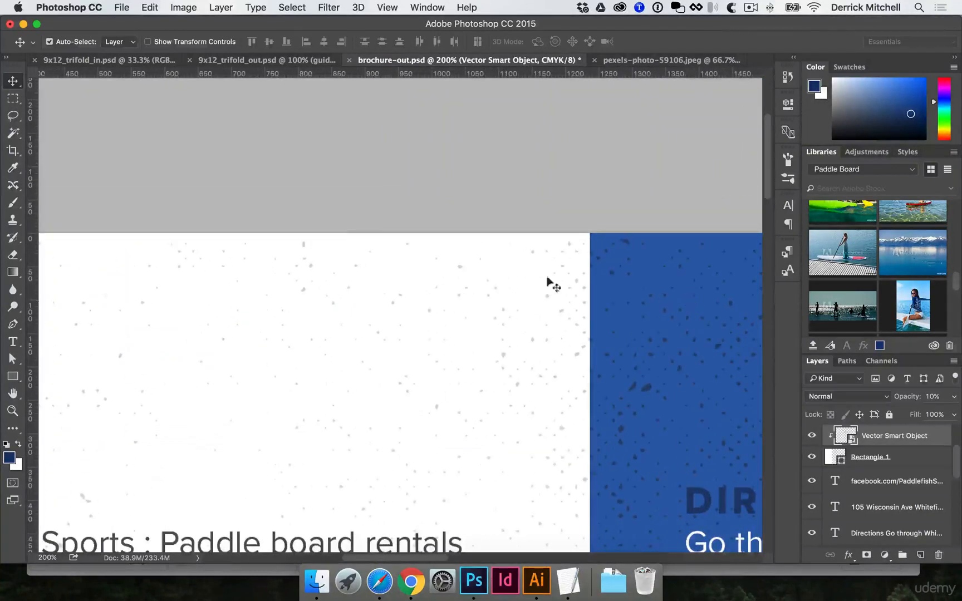
scroll(350, 226, down, 5)
scroll(351, 225, right, 5)
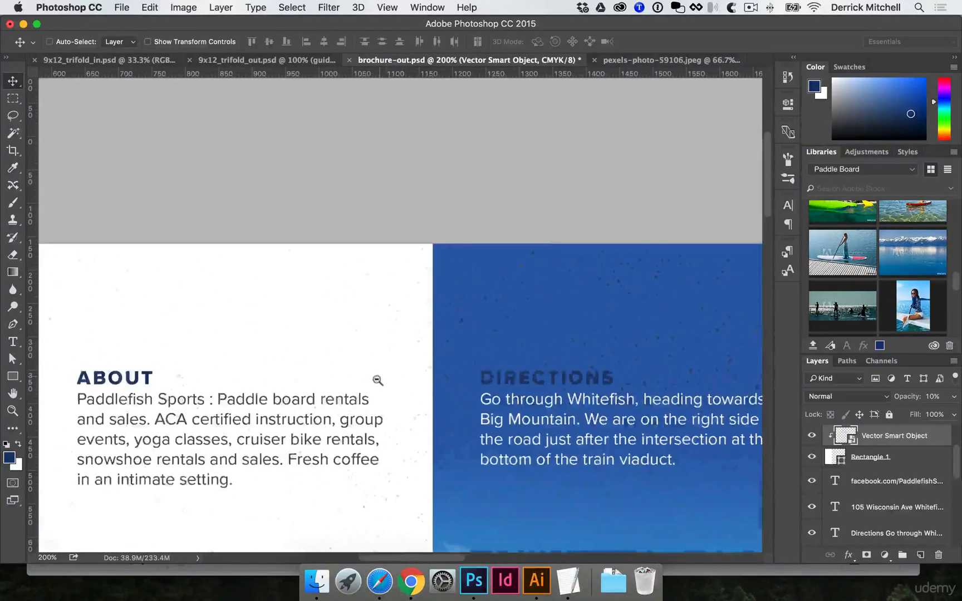
drag(382, 381, 376, 299)
scroll(316, 336, down, 5)
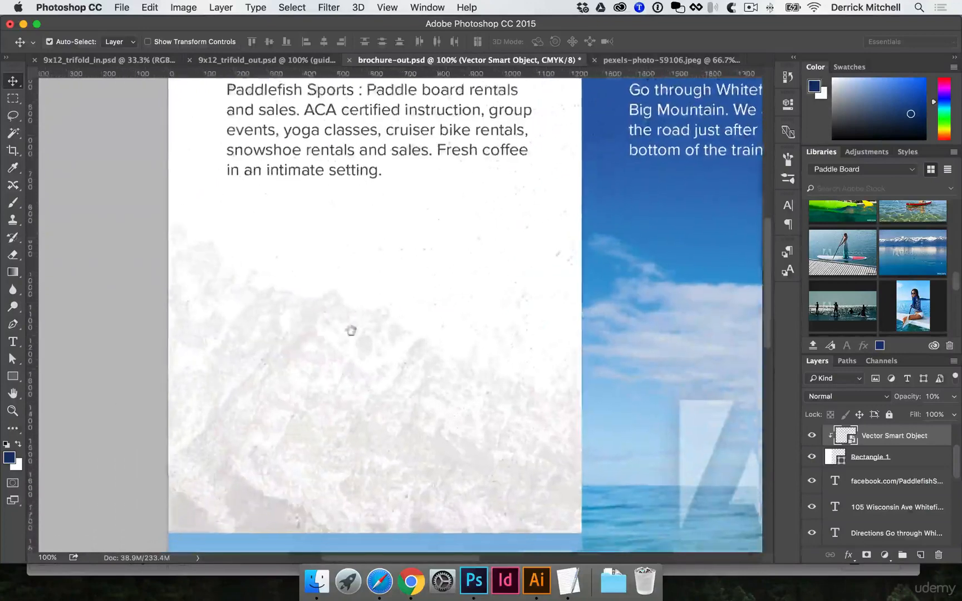
key(super+minus)
key(super+minus)
key(super+minus)
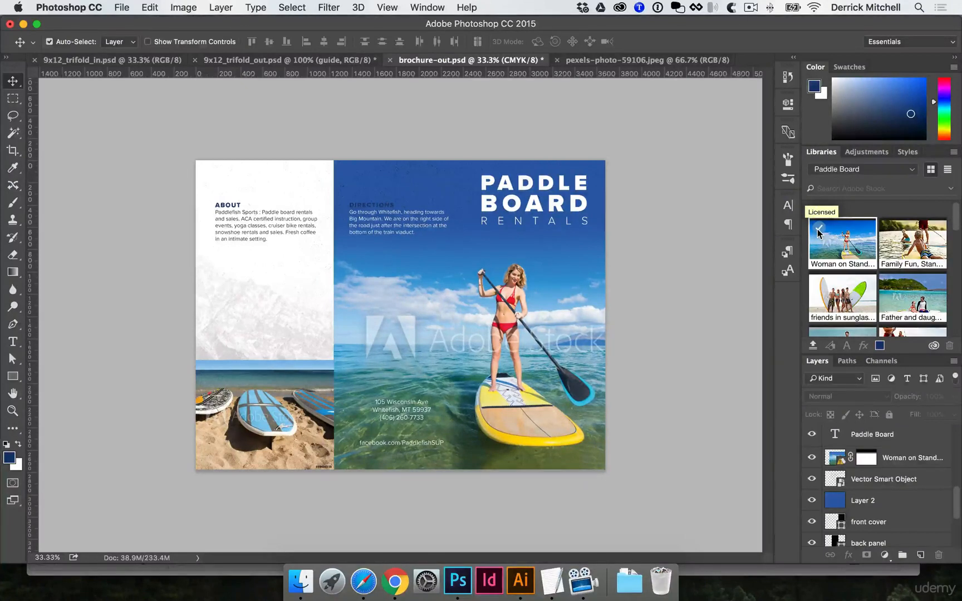
Update the modified content of the woman on stand up paddle board smart object.
click(549, 280)
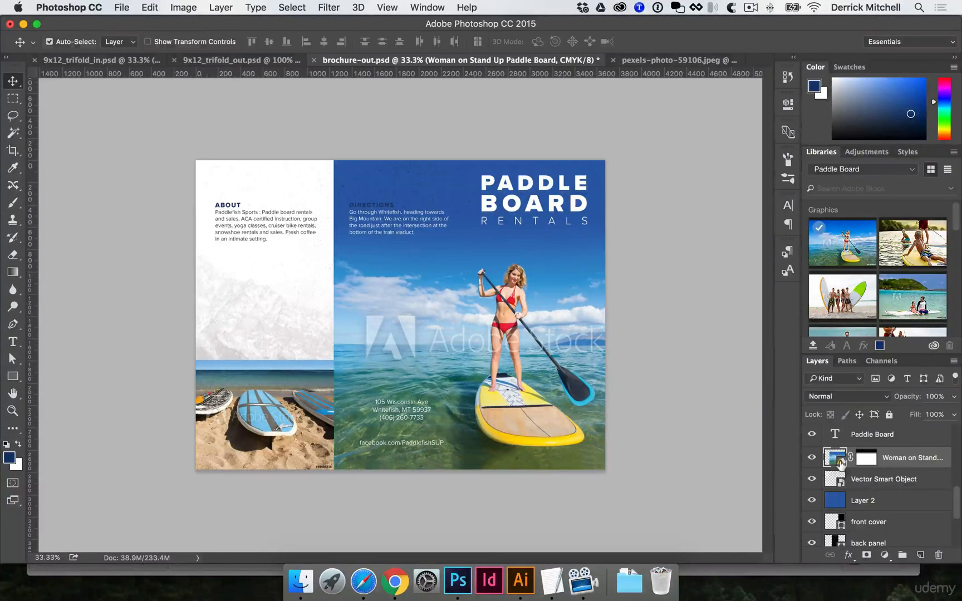
right_click(916, 460)
scroll(850, 423, down, 10)
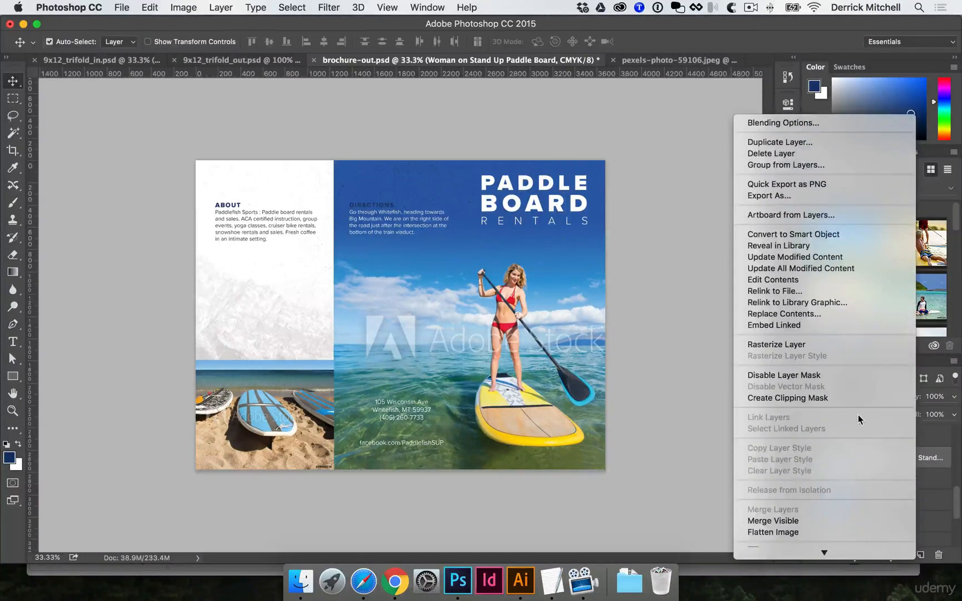
click(792, 257)
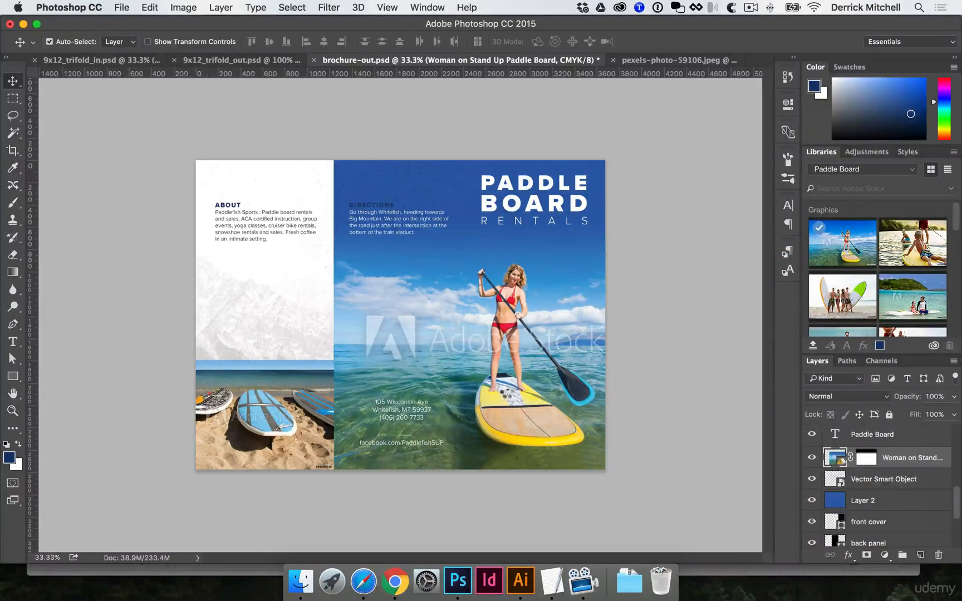